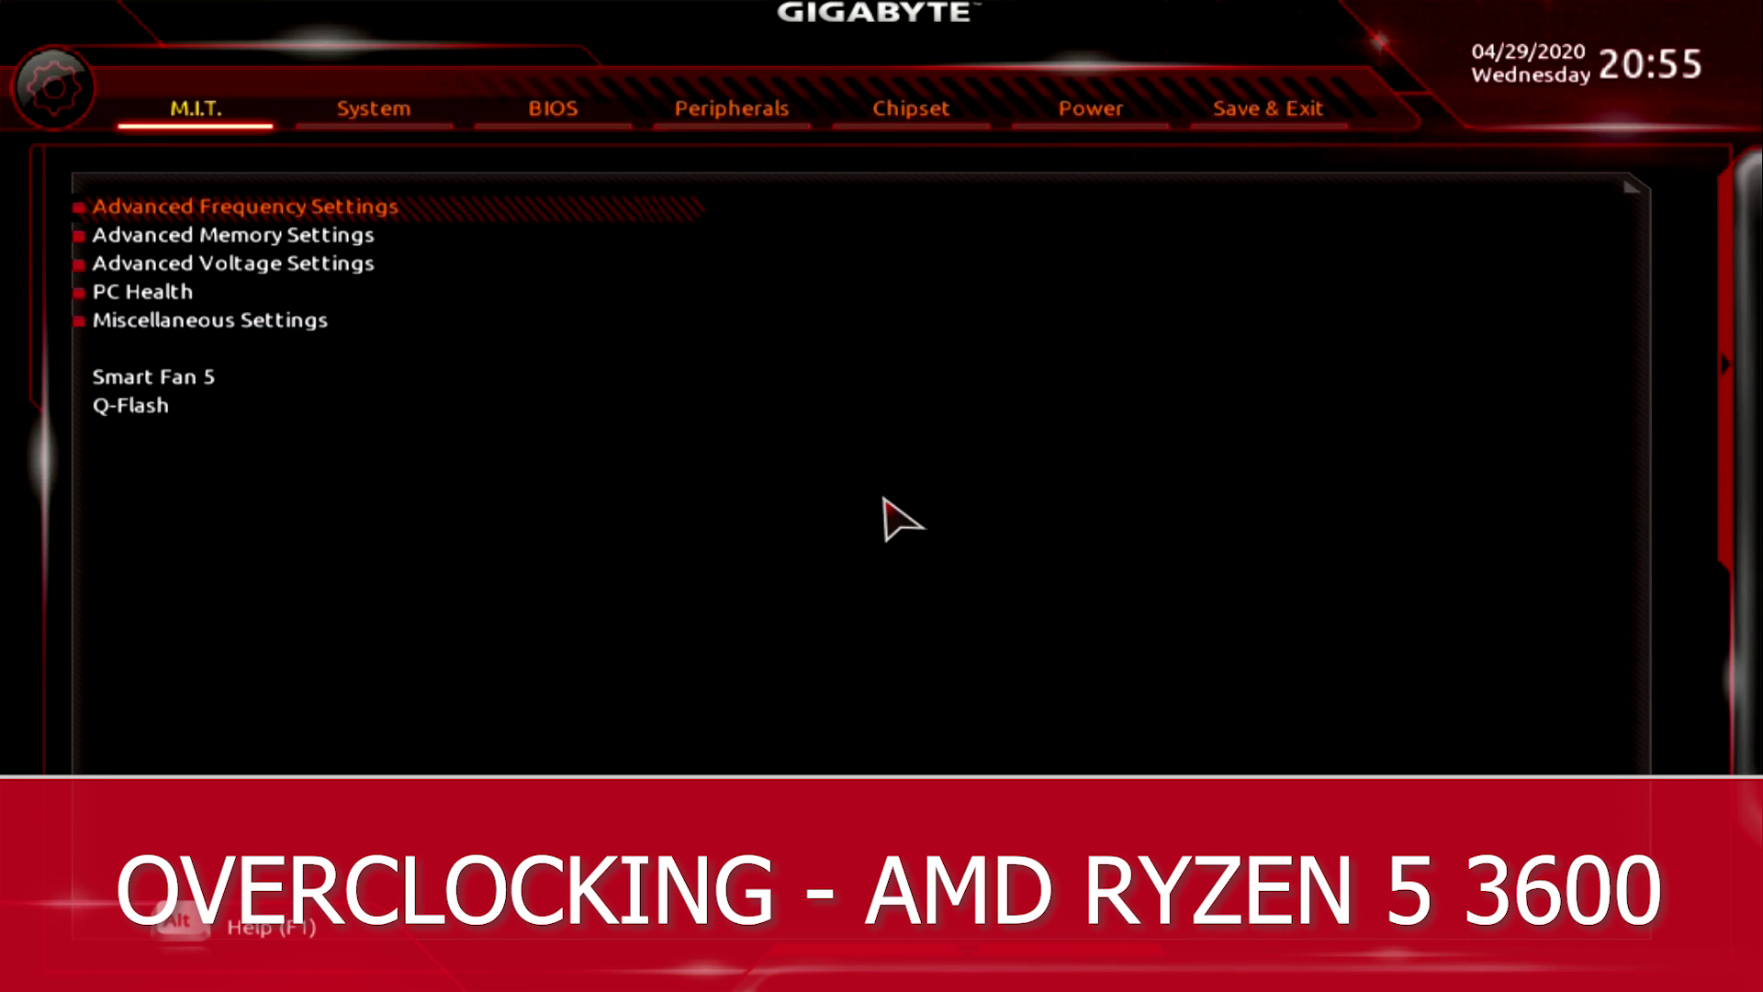
Raise the CPU Clock Ratio from Auto to 39.00 for a 3.90GHz CPU frequency
key(Return)
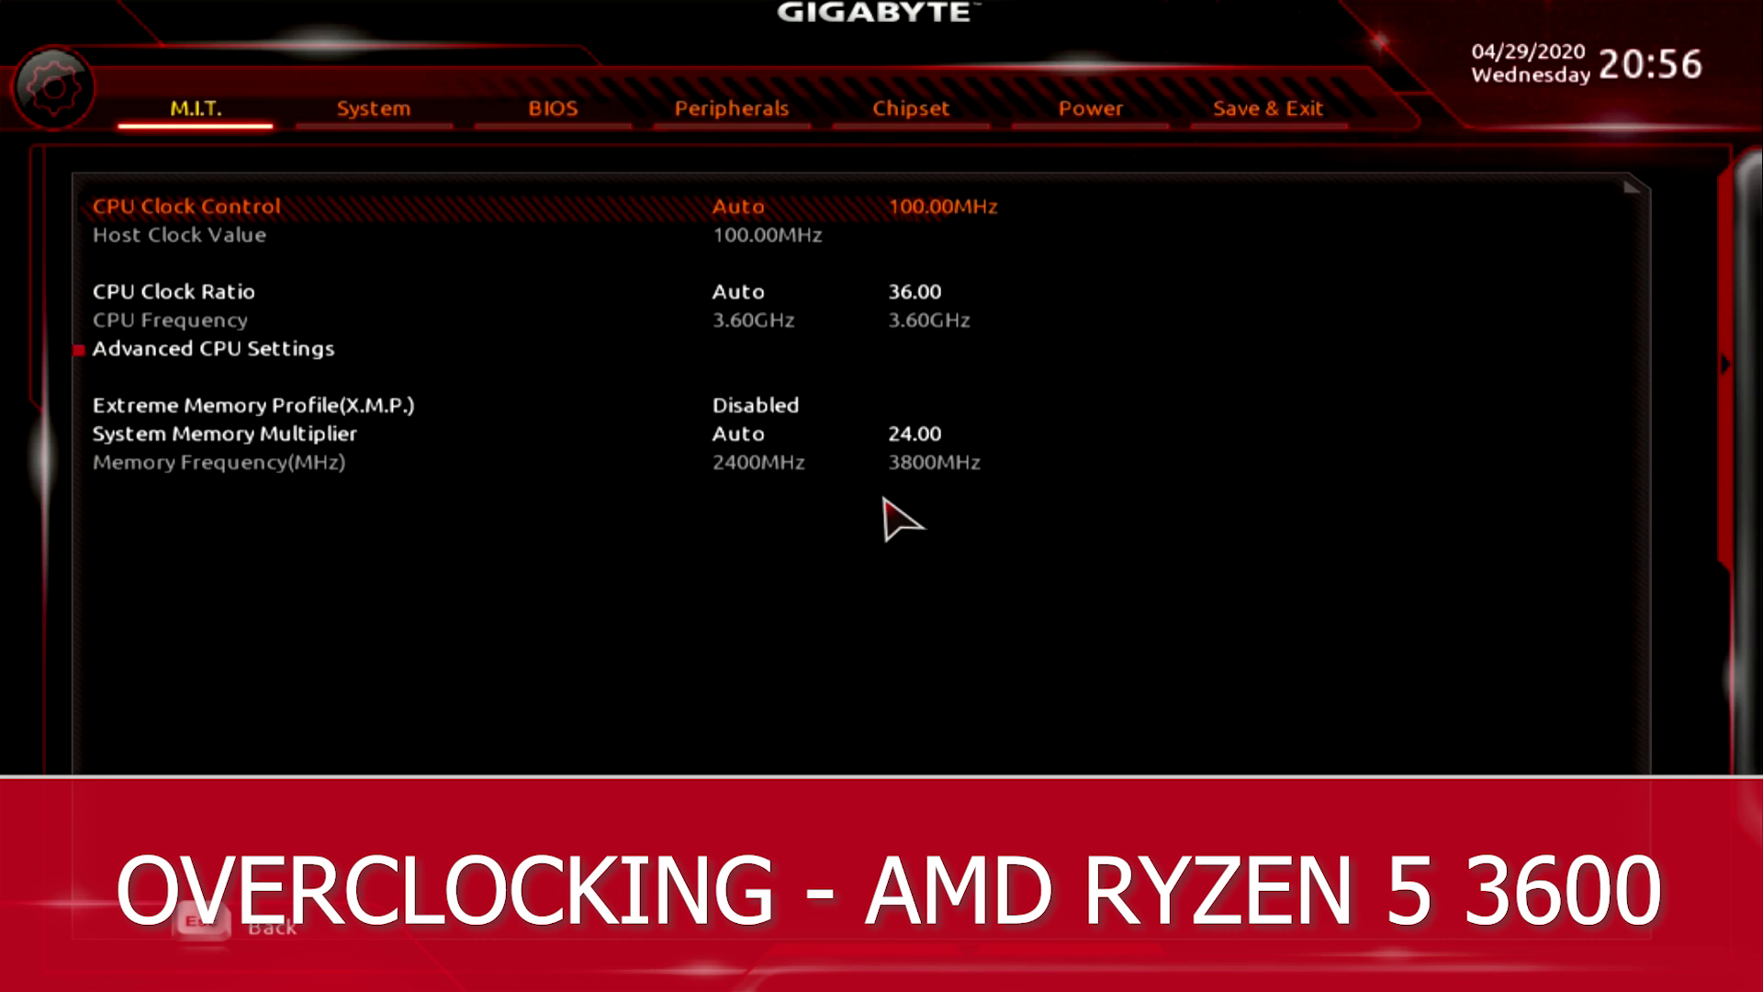
key(Down)
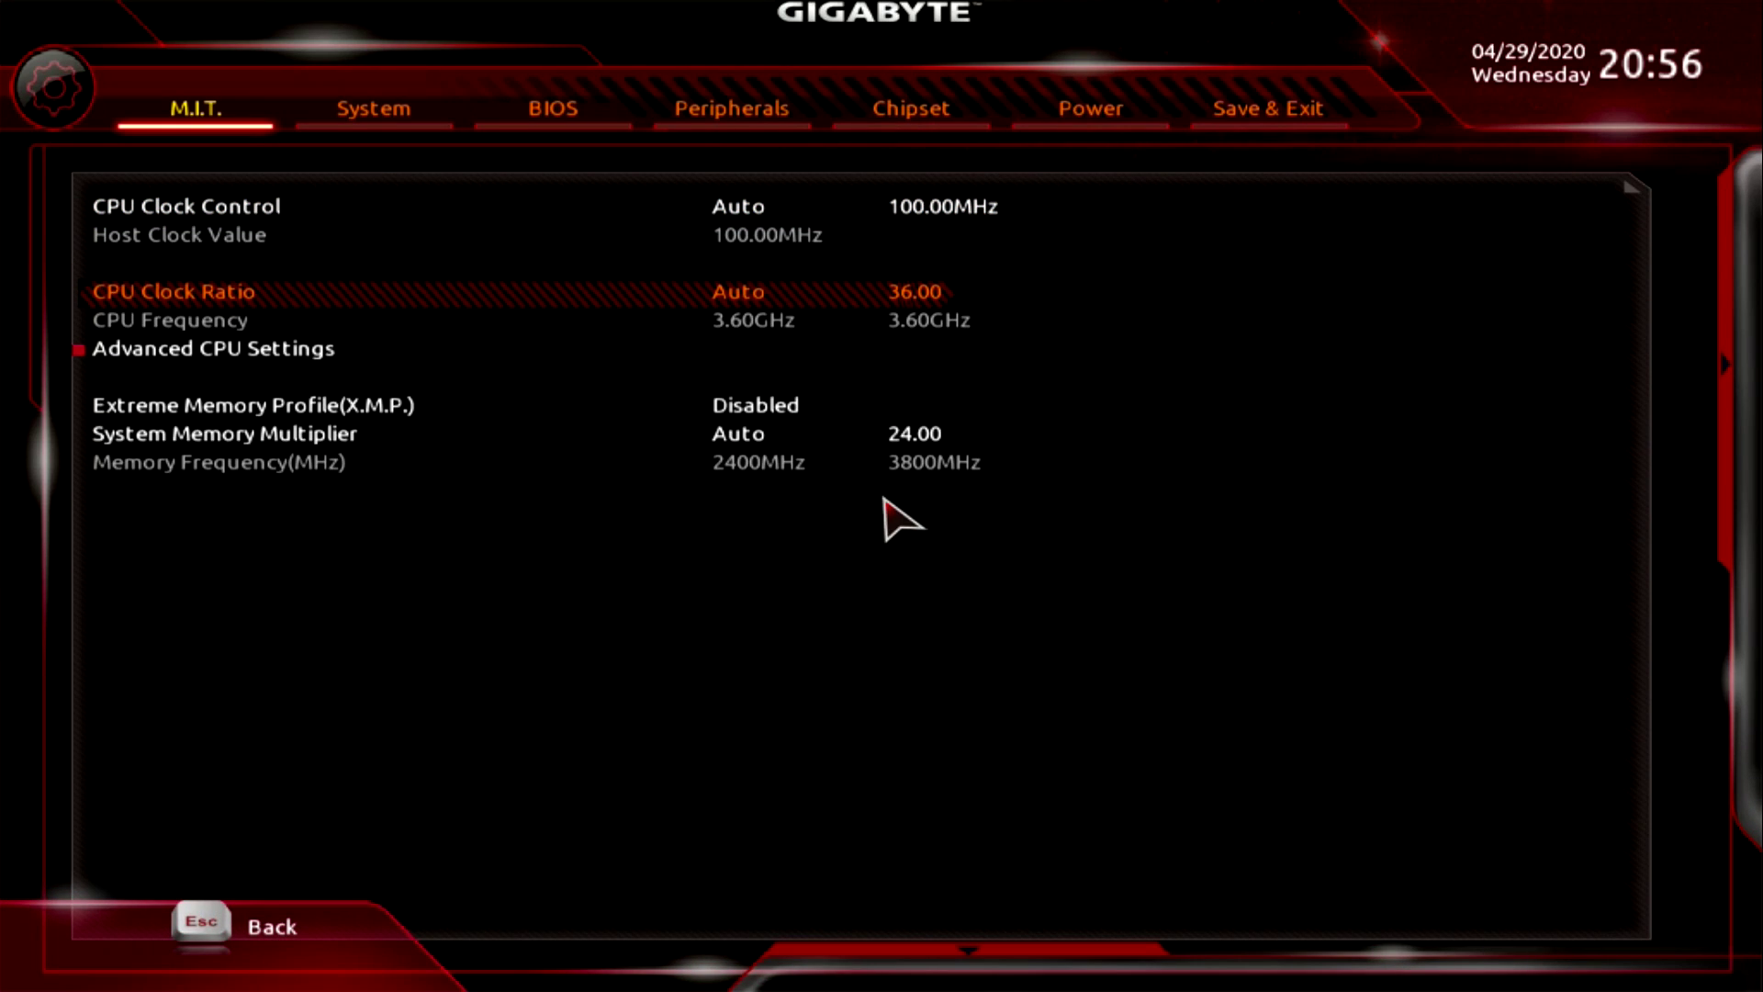
key(plus)
key(plus)
key(plus)
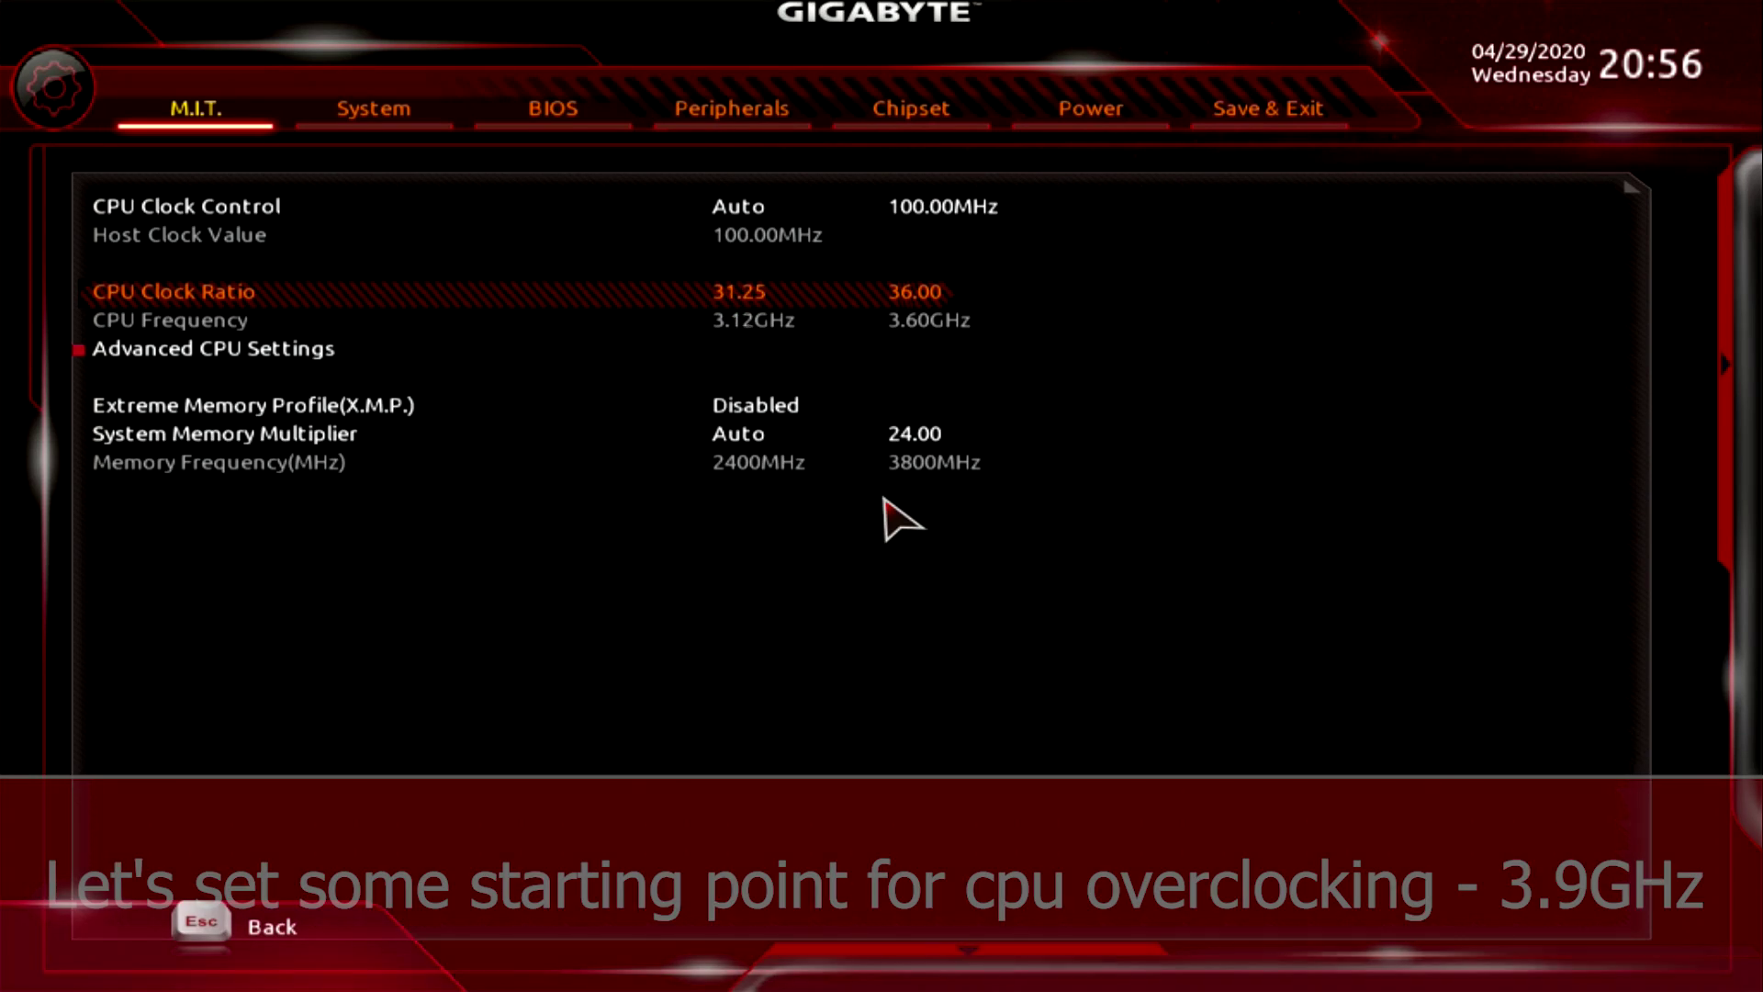
key(plus)
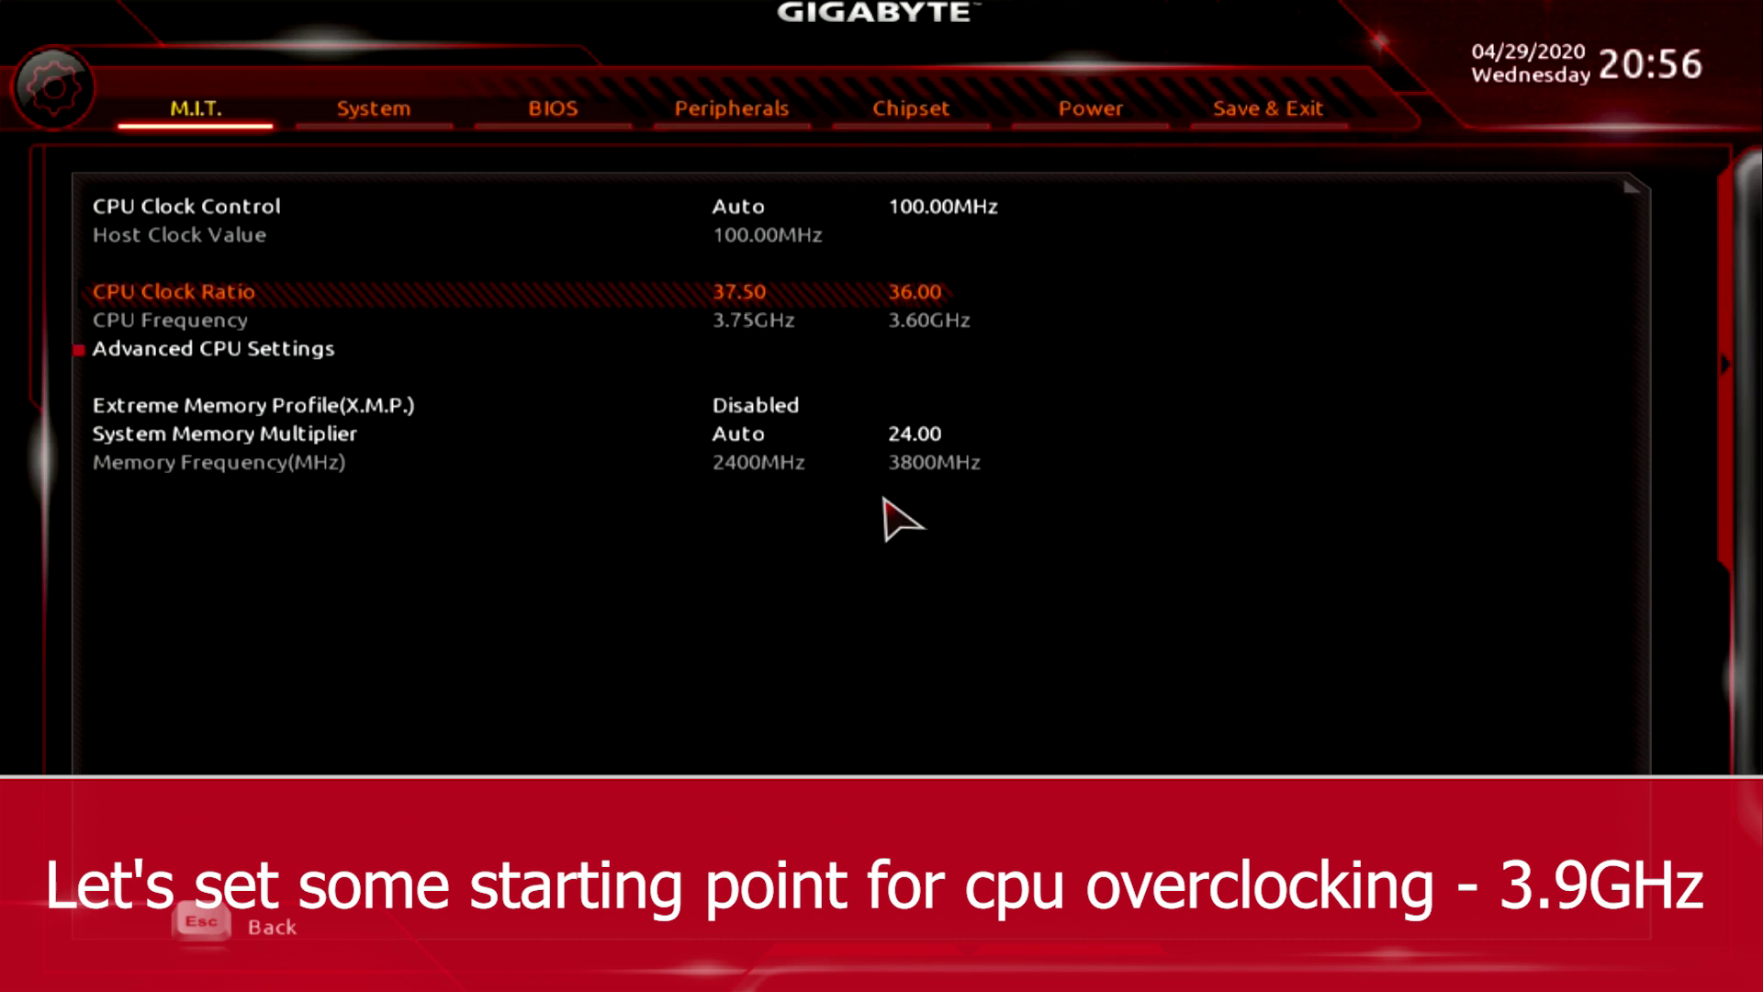
key(plus)
key(plus)
key(Up)
key(Up)
key(Down)
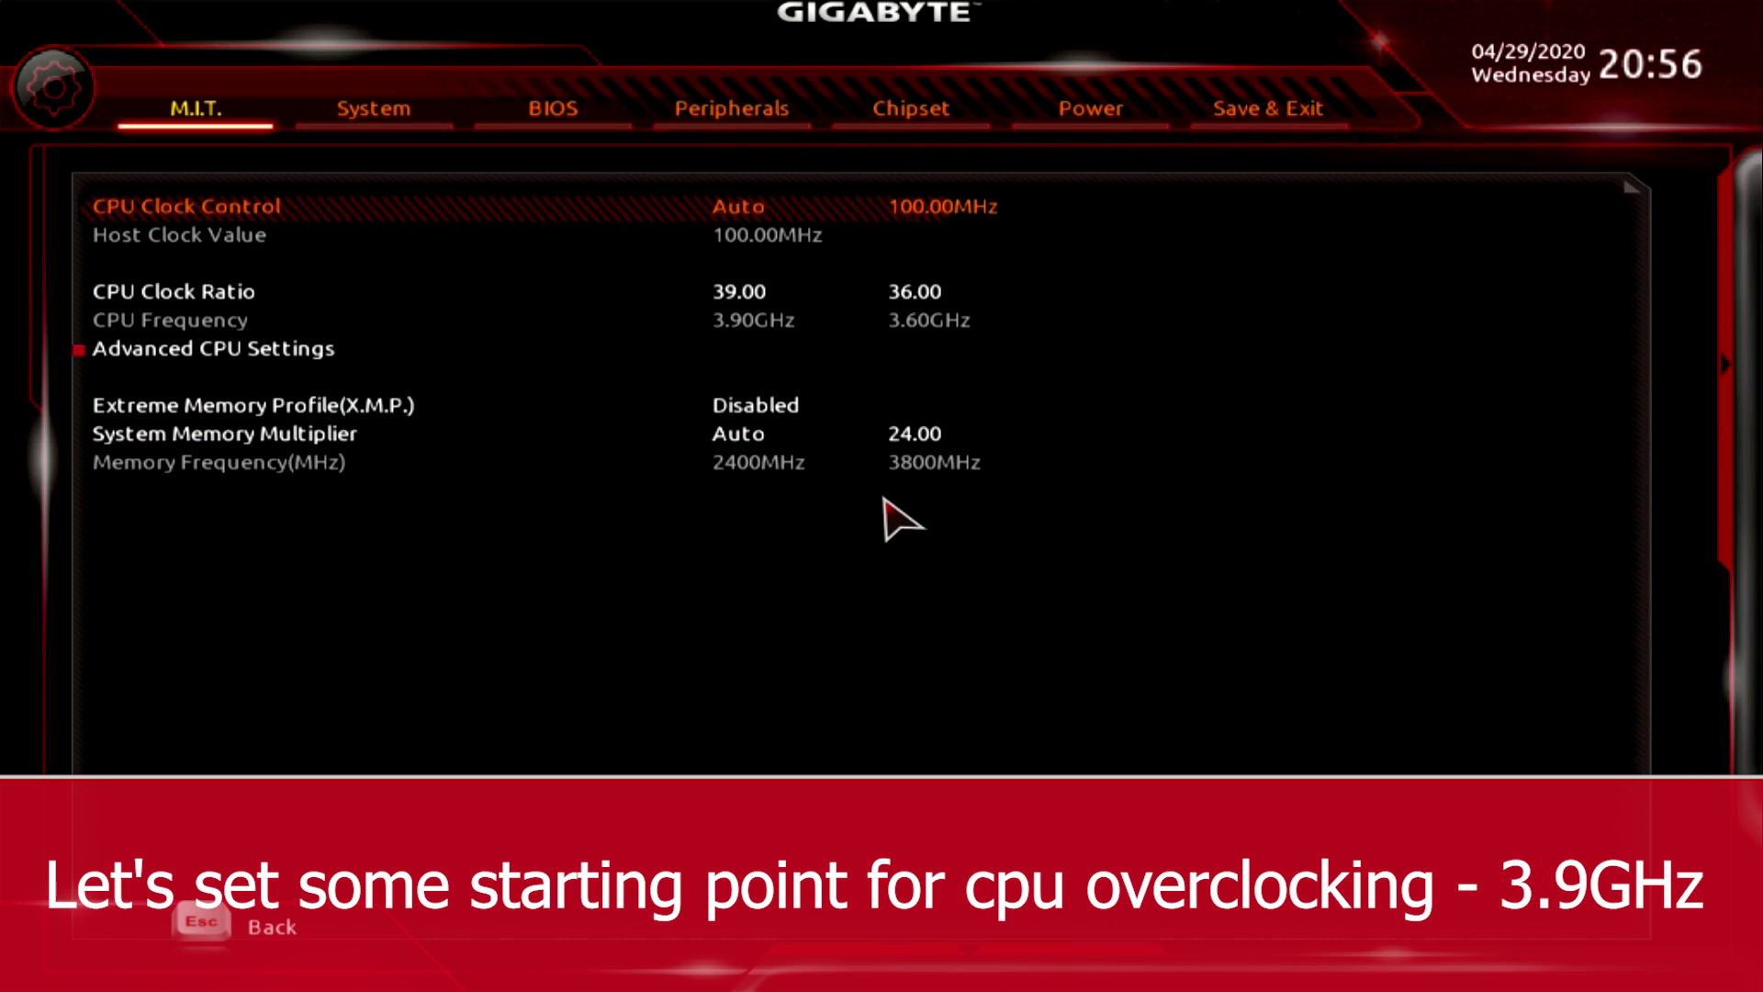
Save the BIOS configuration and reset the system
key(Right)
key(Right)
key(Right)
key(Right)
key(Right)
key(Right)
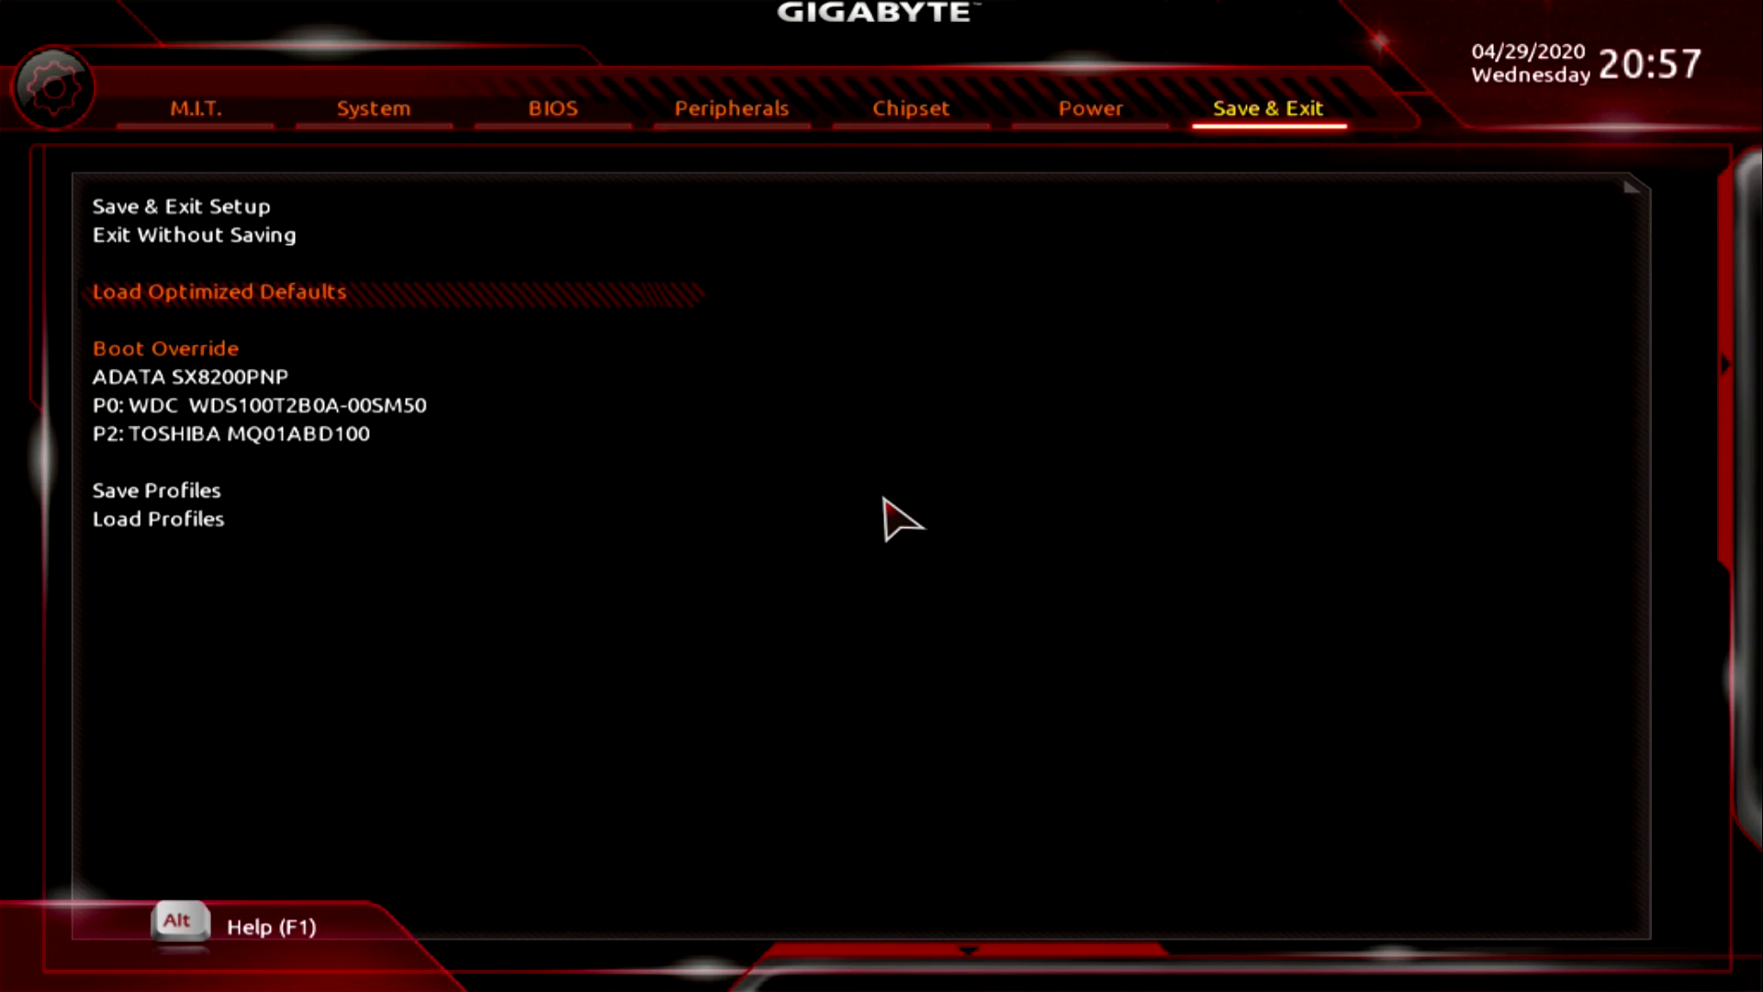
key(Up)
key(Up)
key(Return)
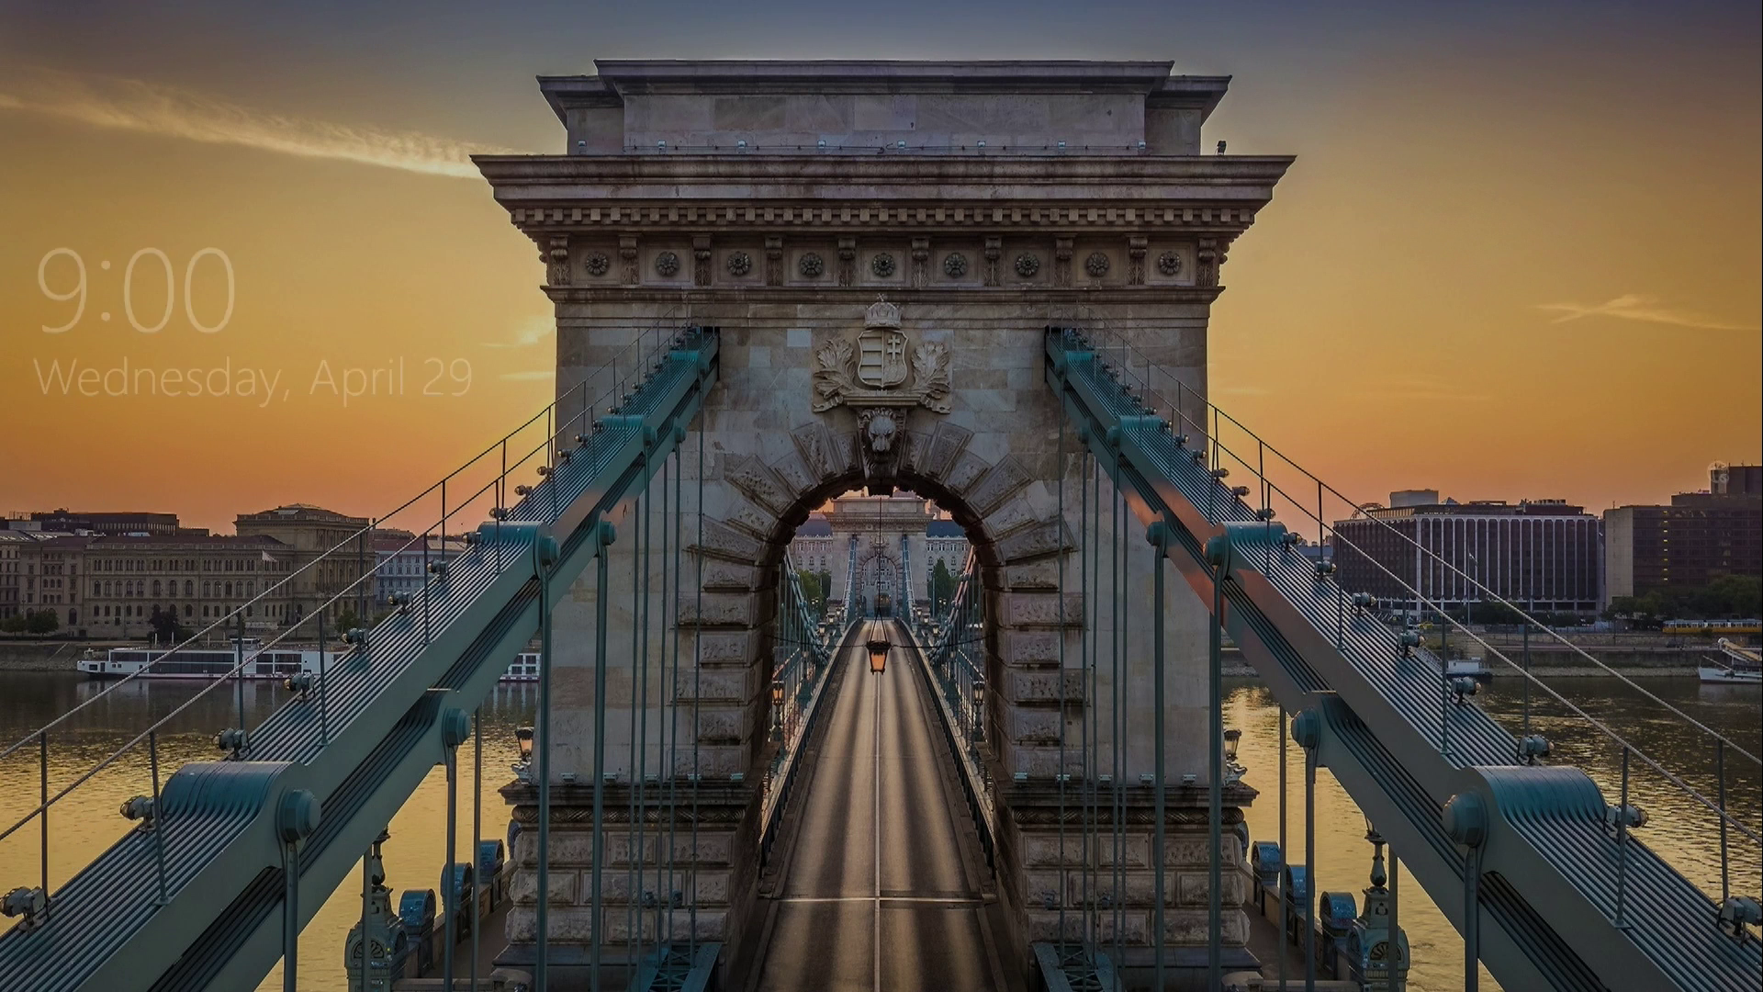
click(808, 423)
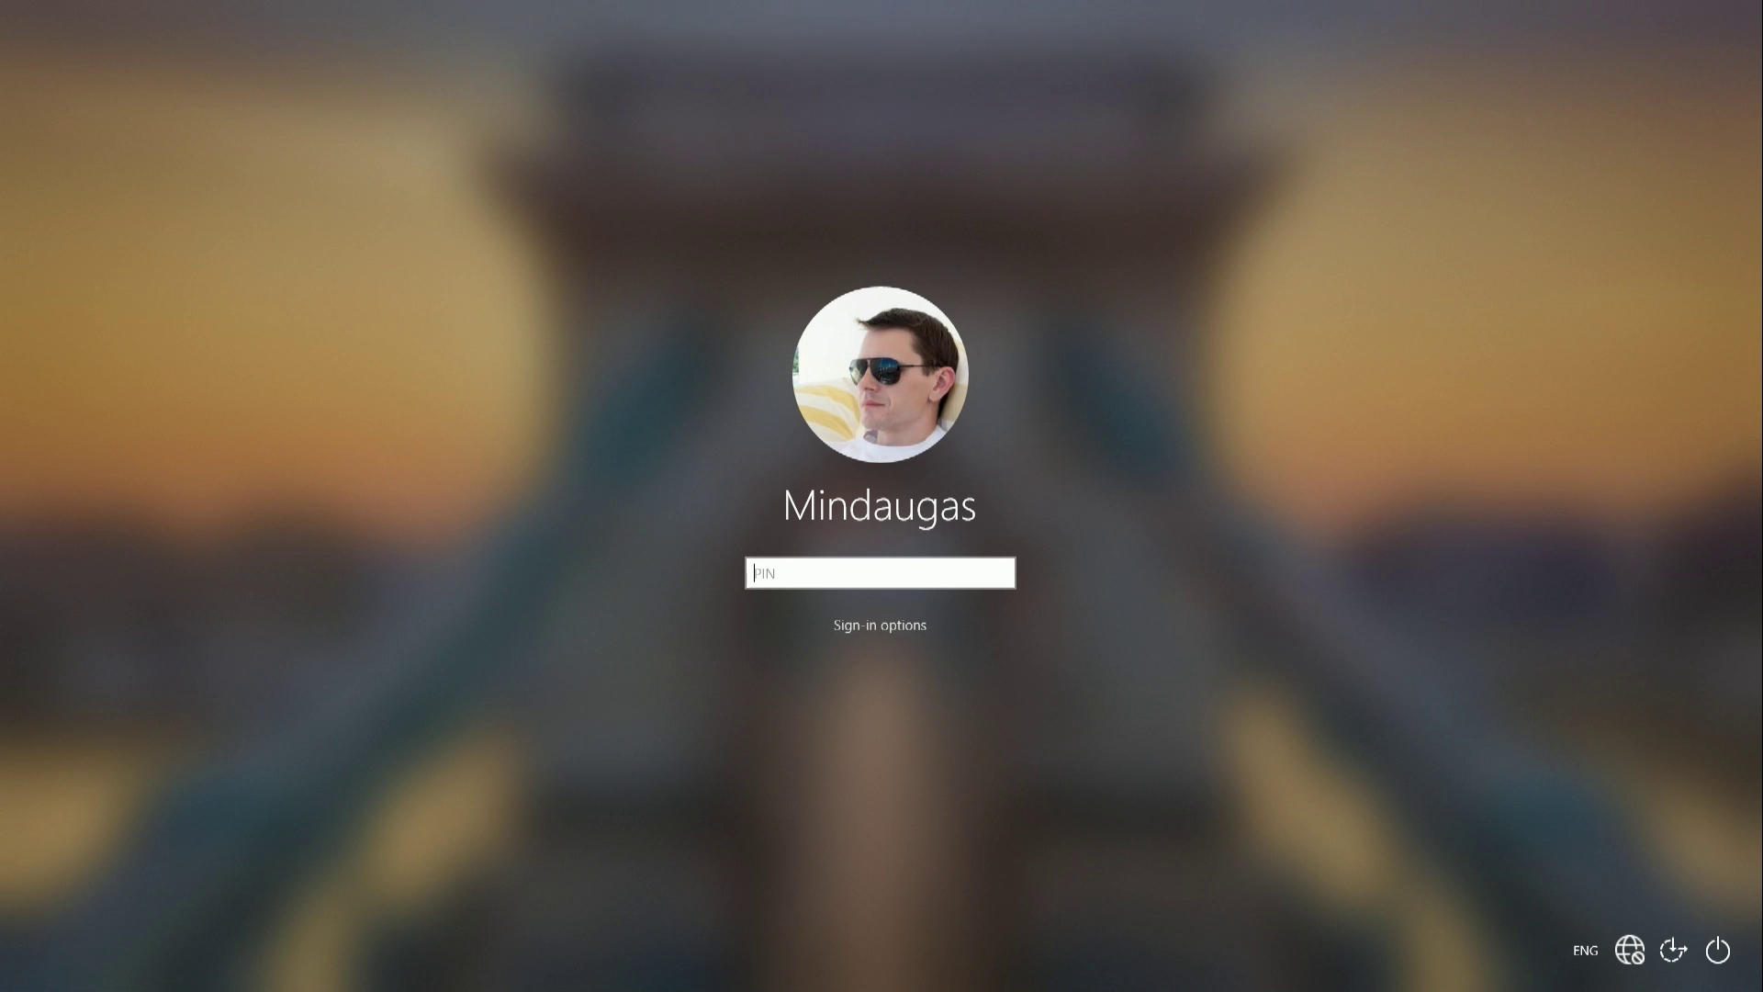
Restart the PC from the Windows lock screen power menu
click(1738, 963)
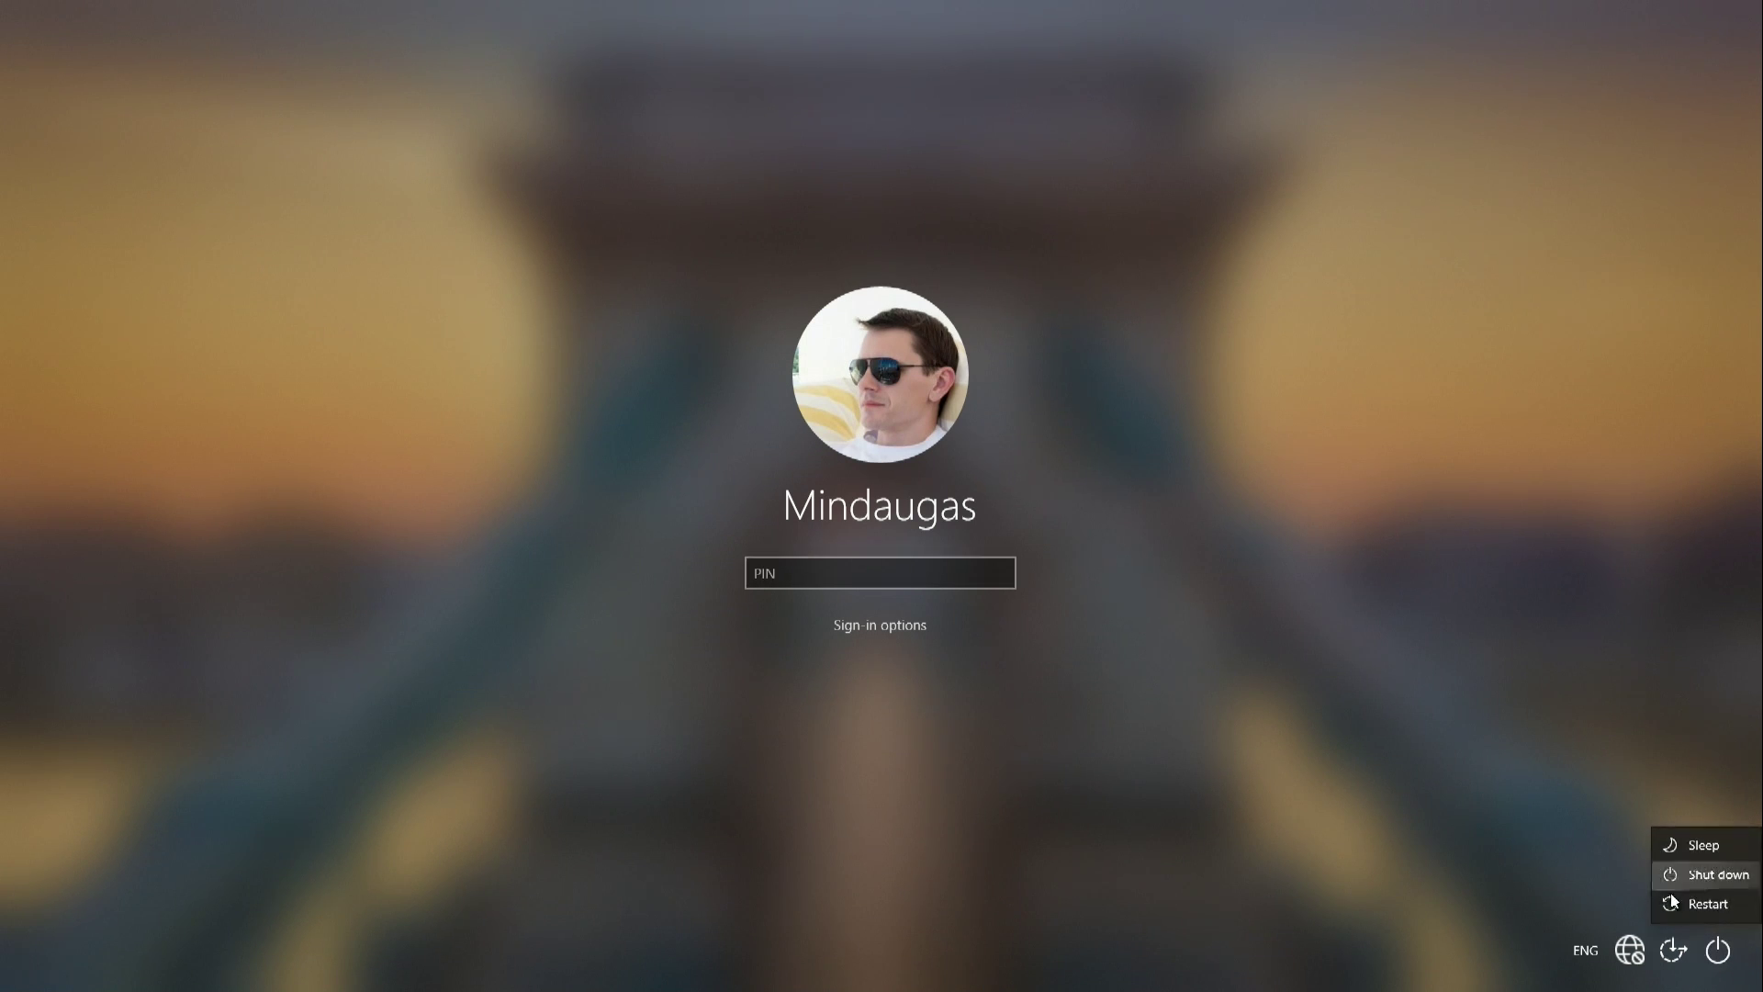
click(1686, 909)
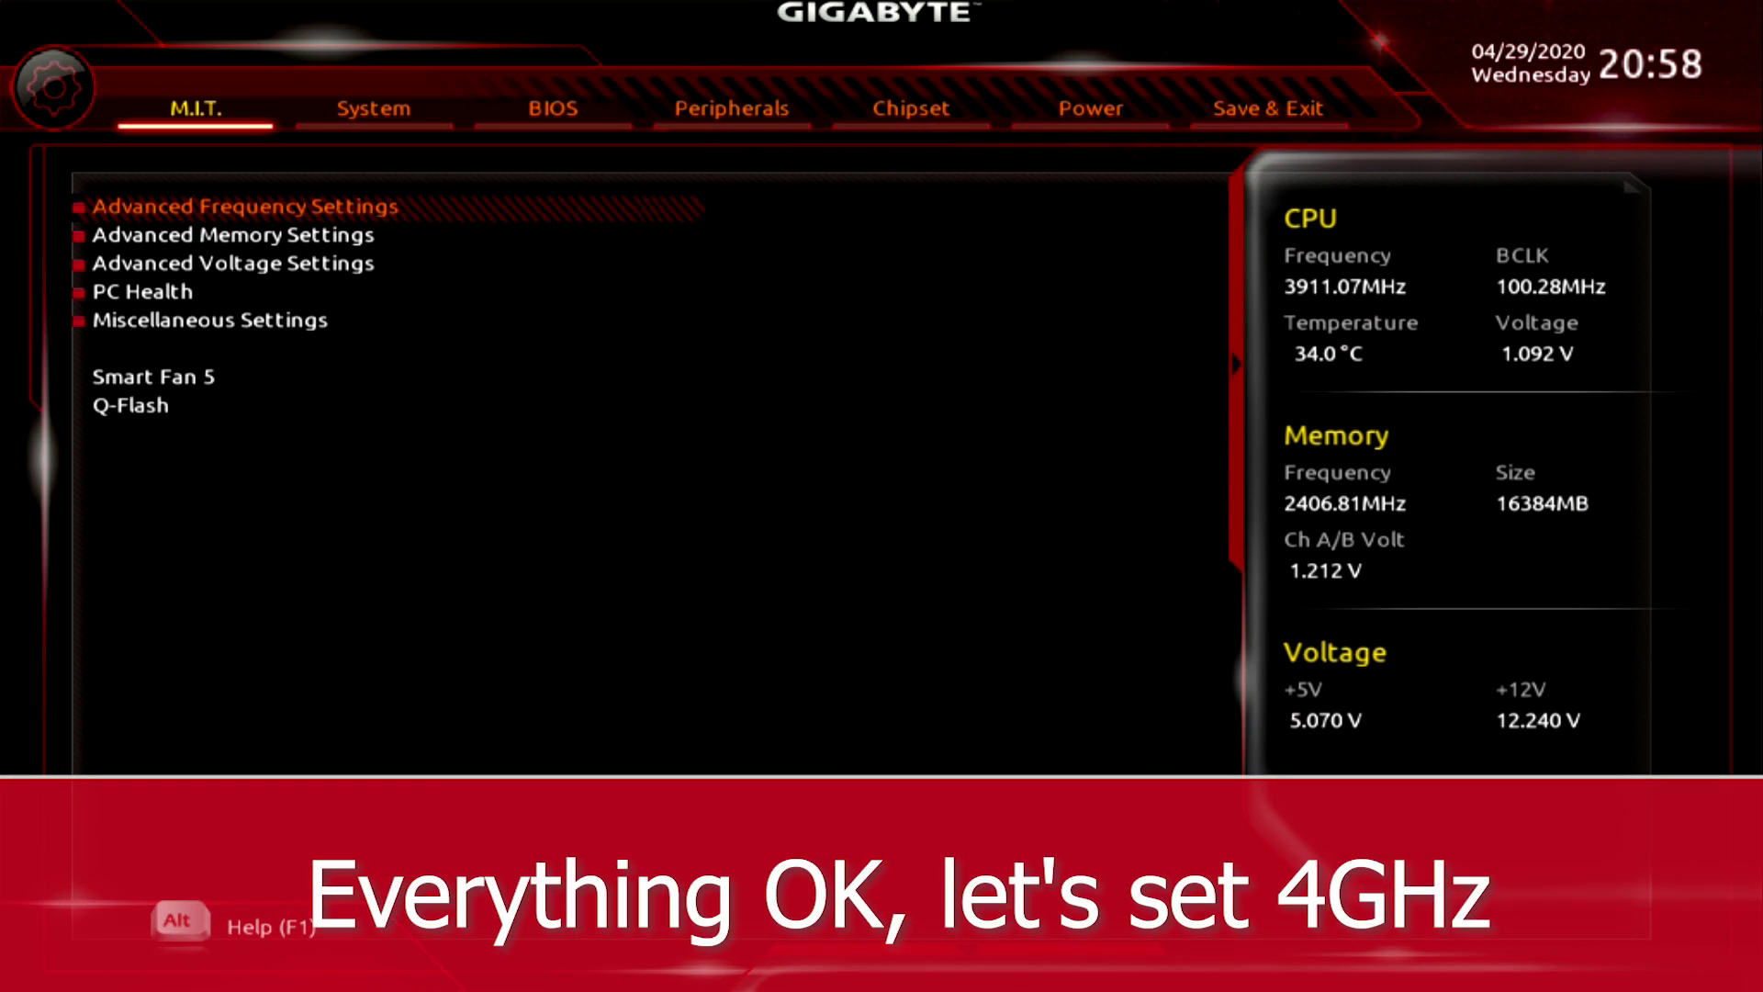
Raise the CPU Clock Ratio to 40.00 for a 4.00GHz CPU frequency
key(Down)
key(Up)
key(Return)
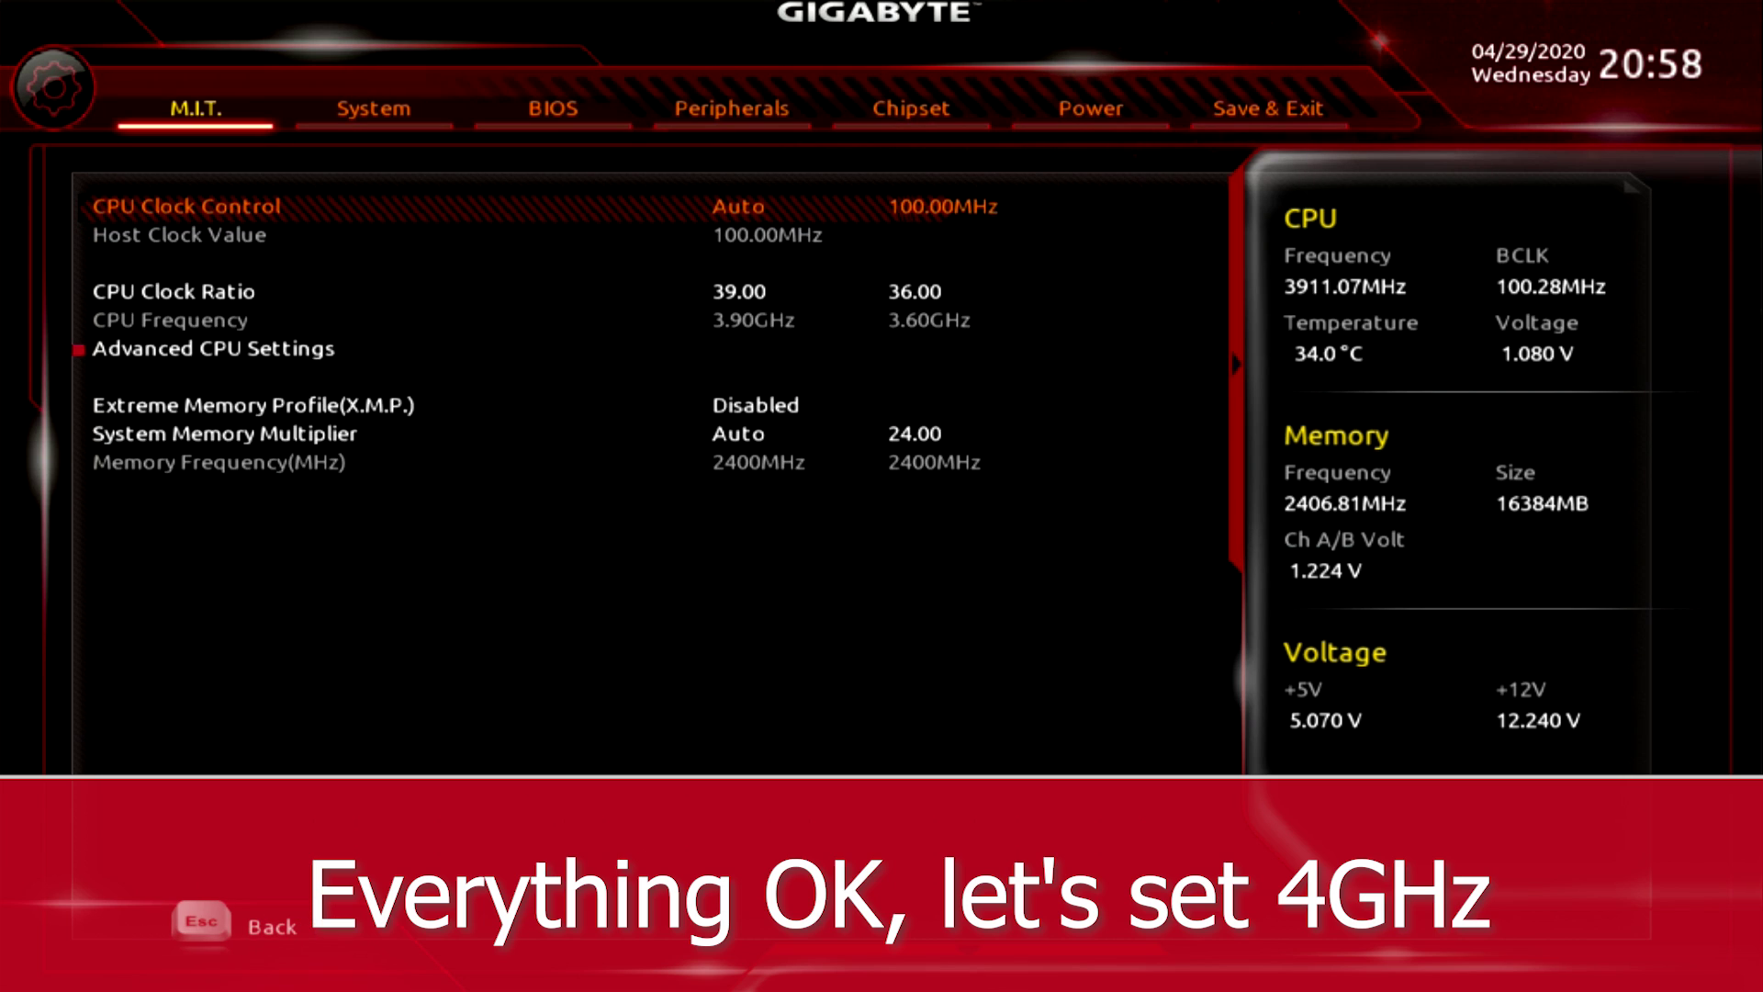
key(Down)
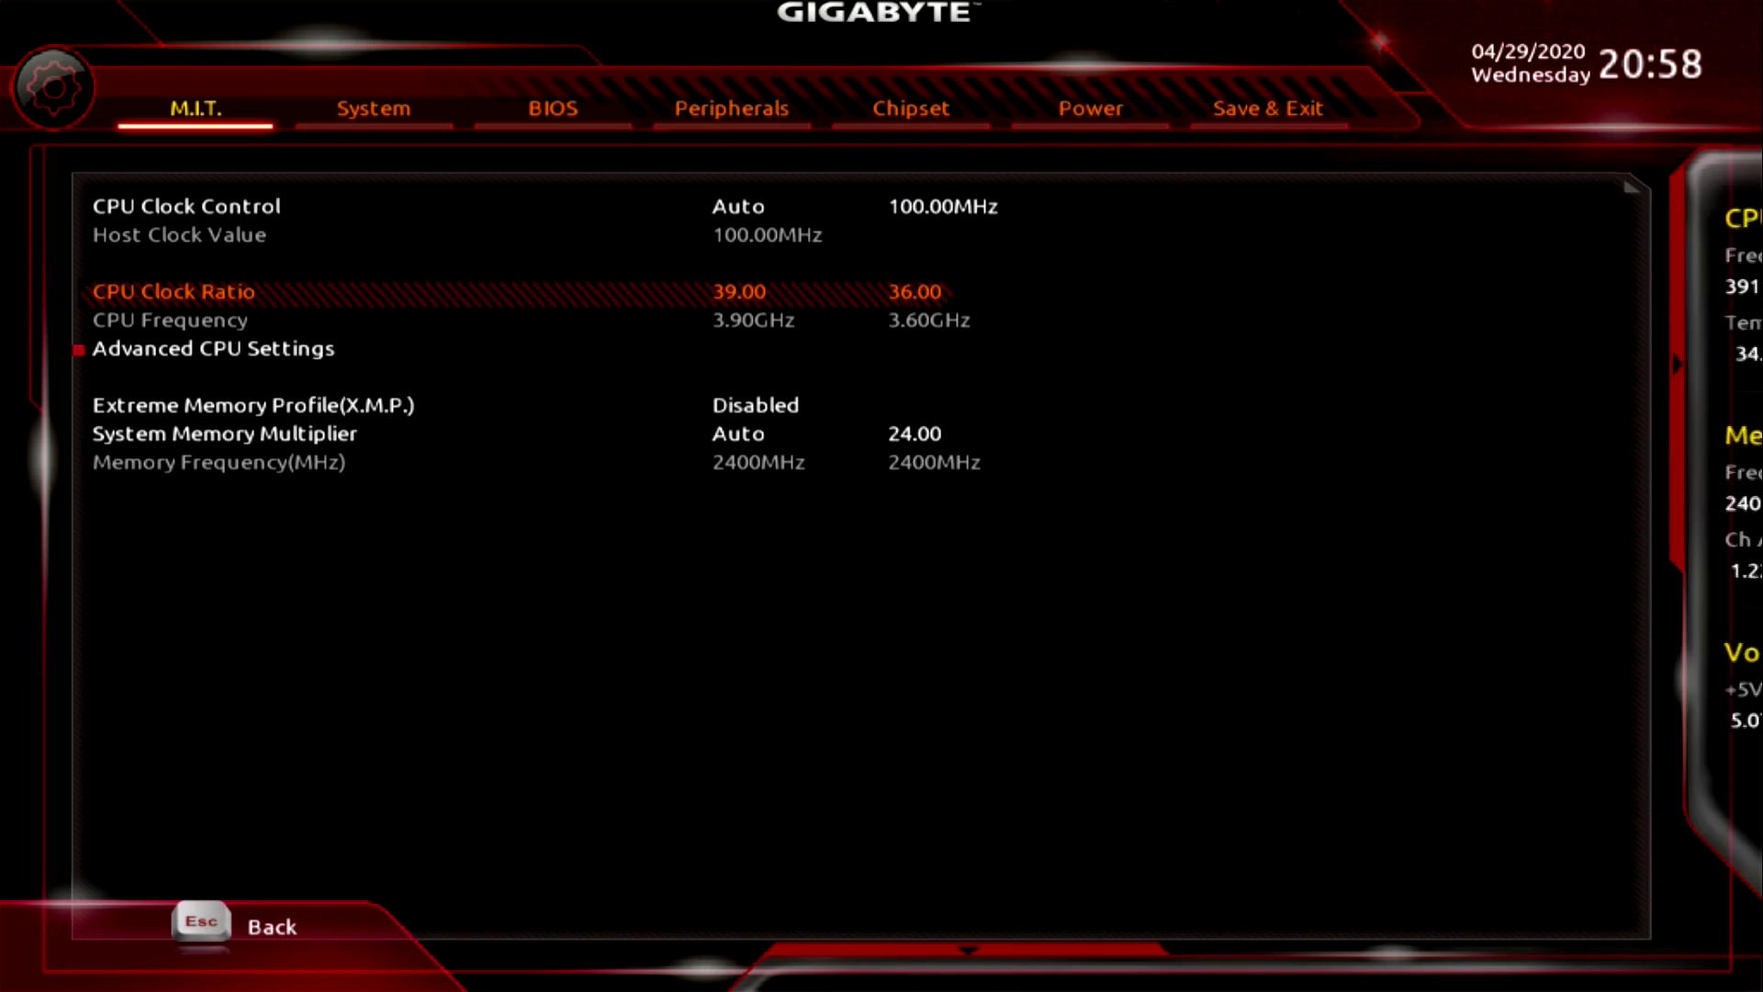
key(plus)
key(plus)
key(plus)
key(plus)
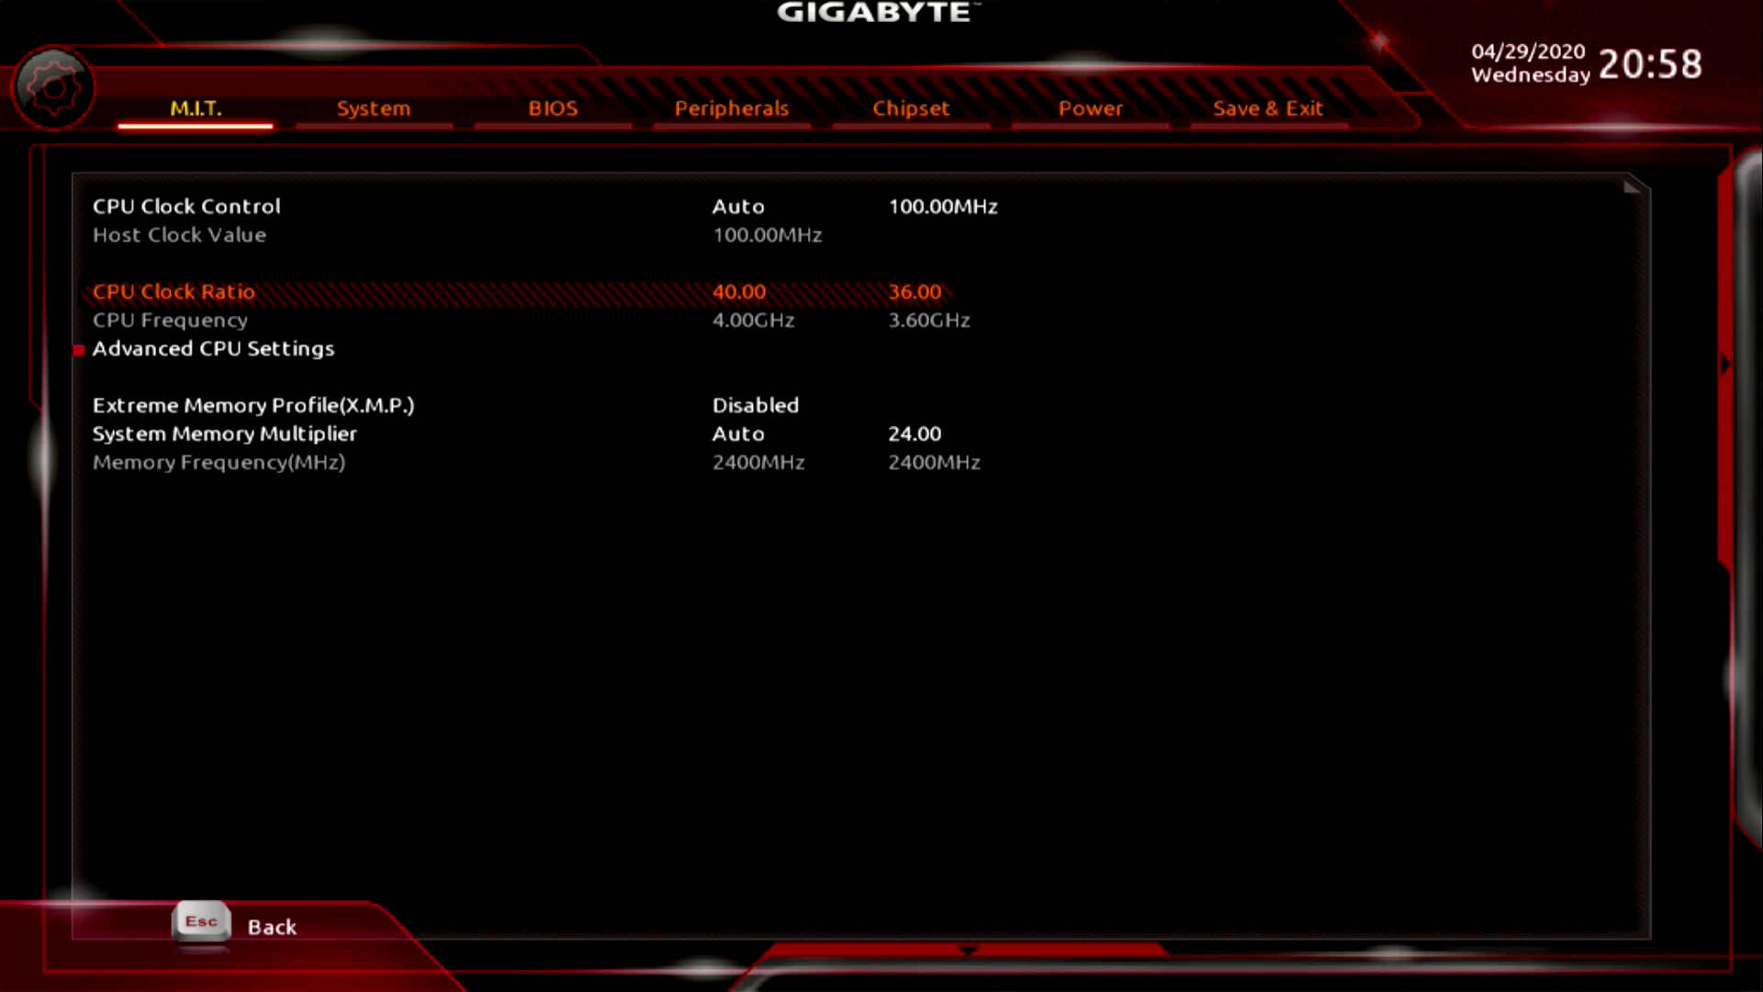
key(Up)
key(Up)
key(Down)
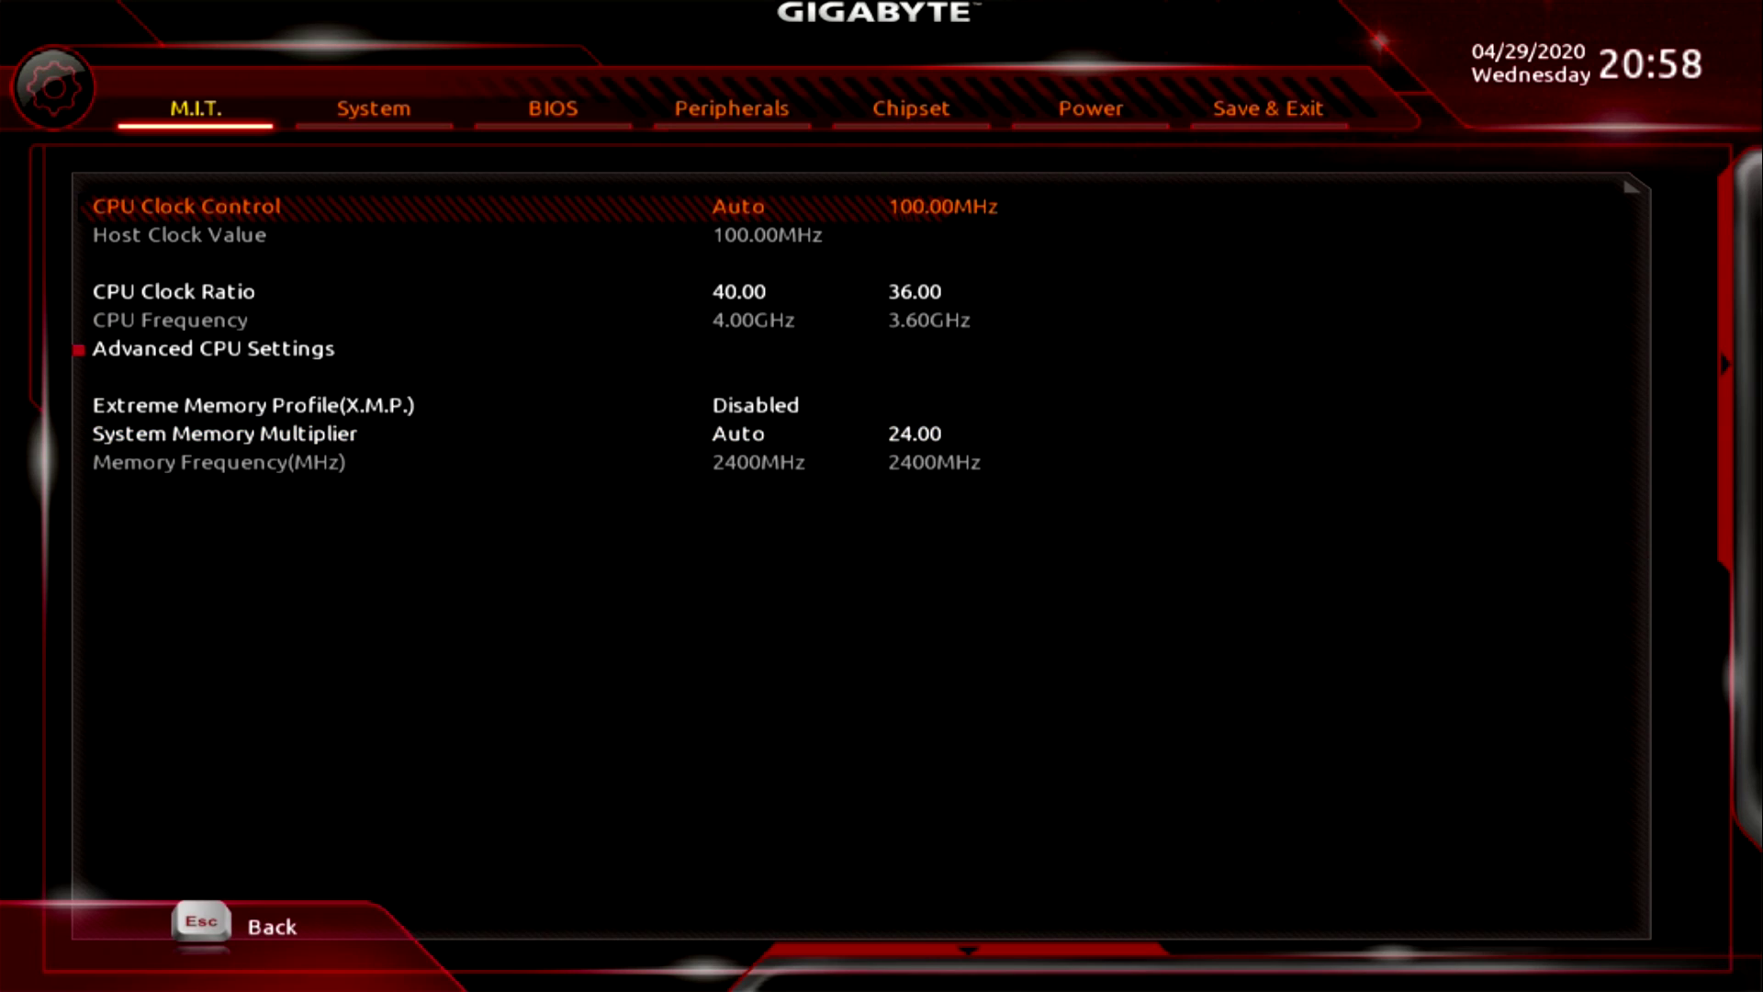
Save the BIOS configuration and reset the system
key(Right)
key(Right)
key(Right)
key(Right)
key(Right)
key(Right)
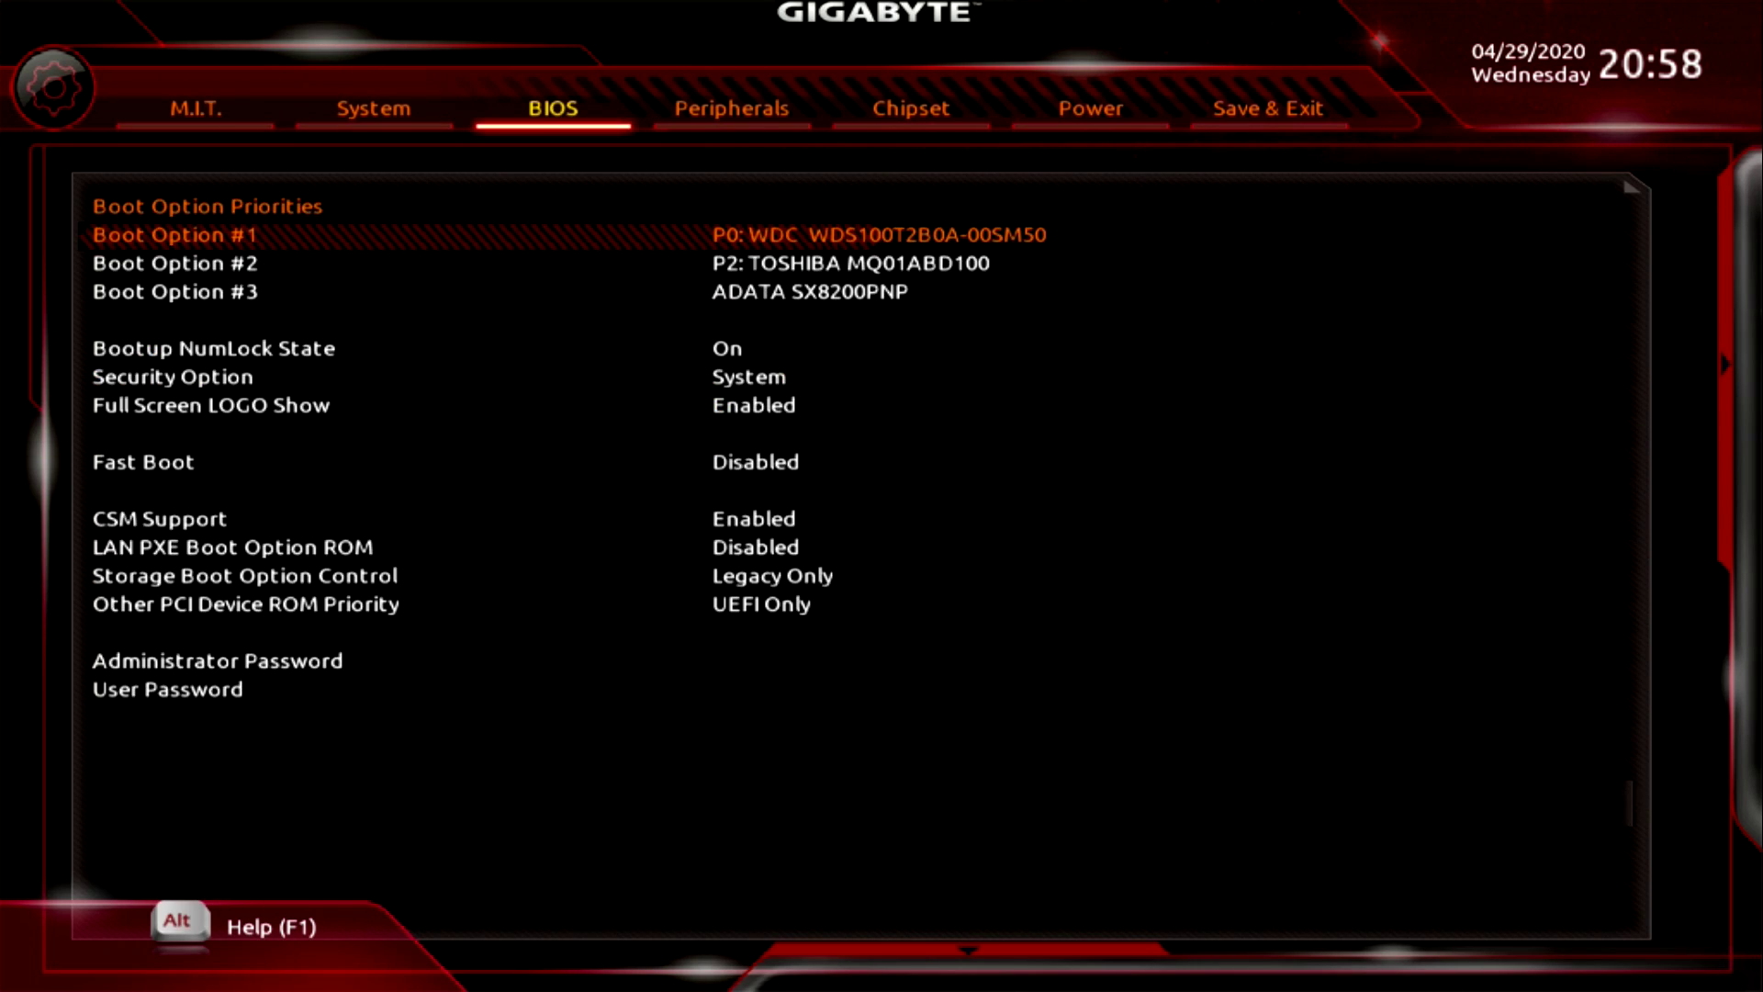
key(Down)
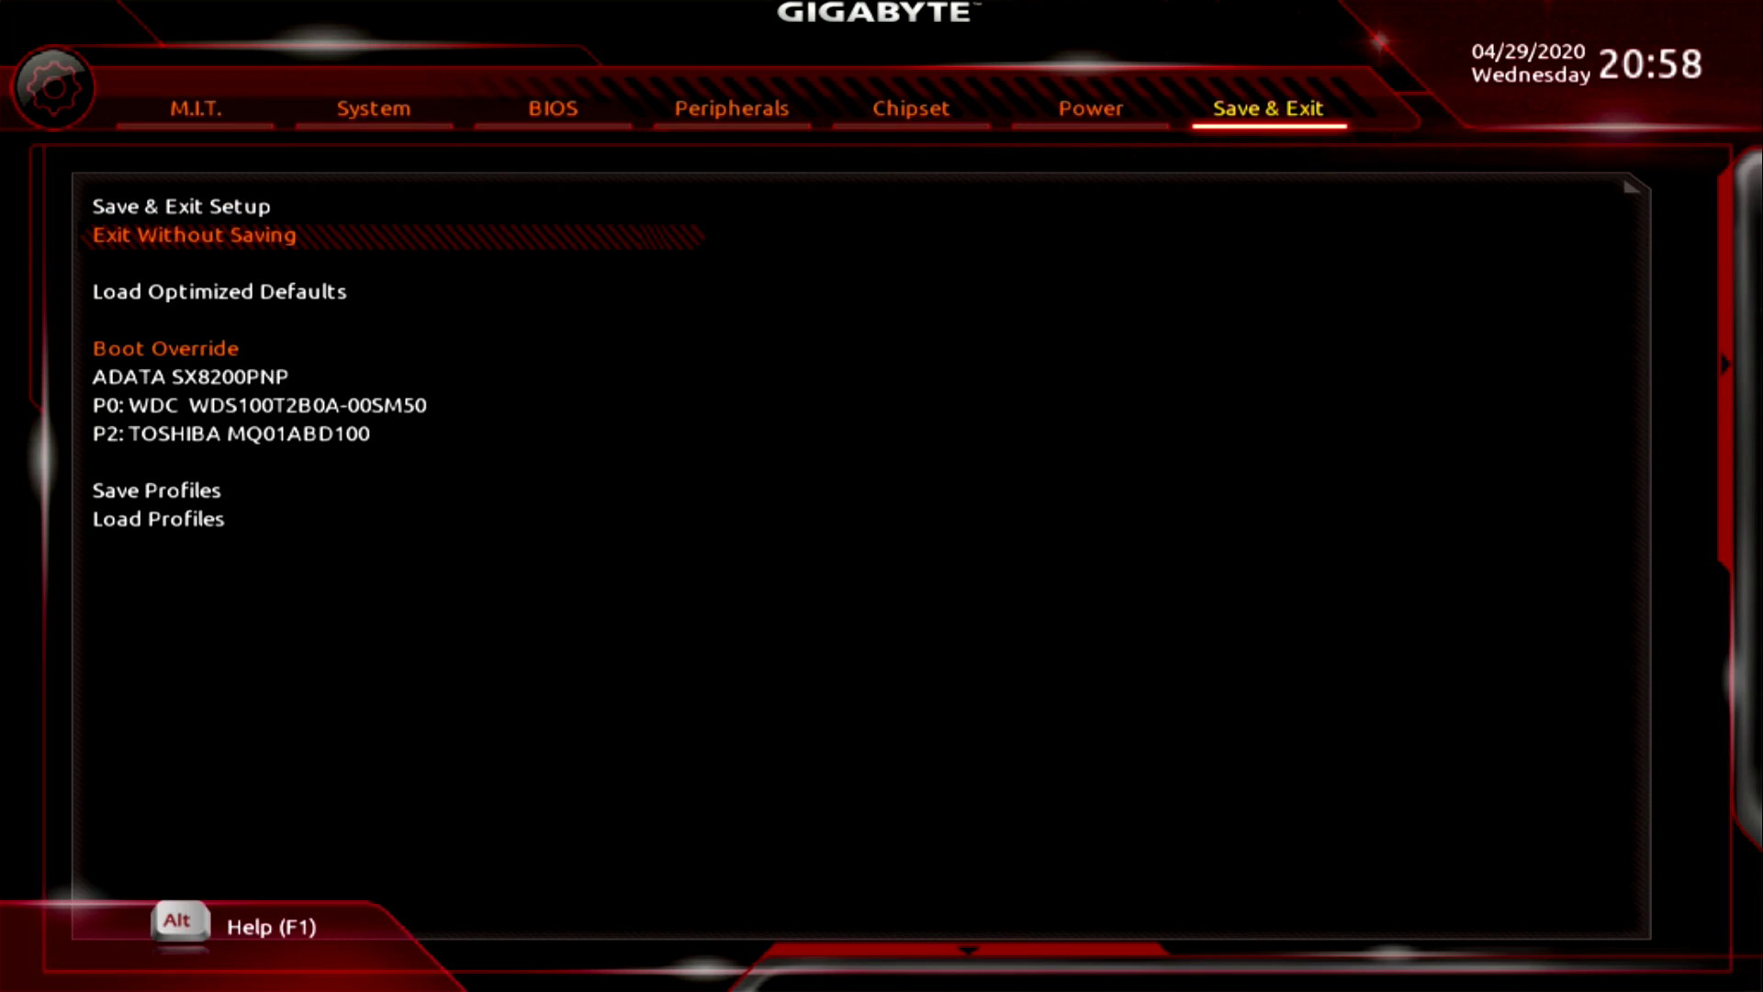
key(Up)
key(Return)
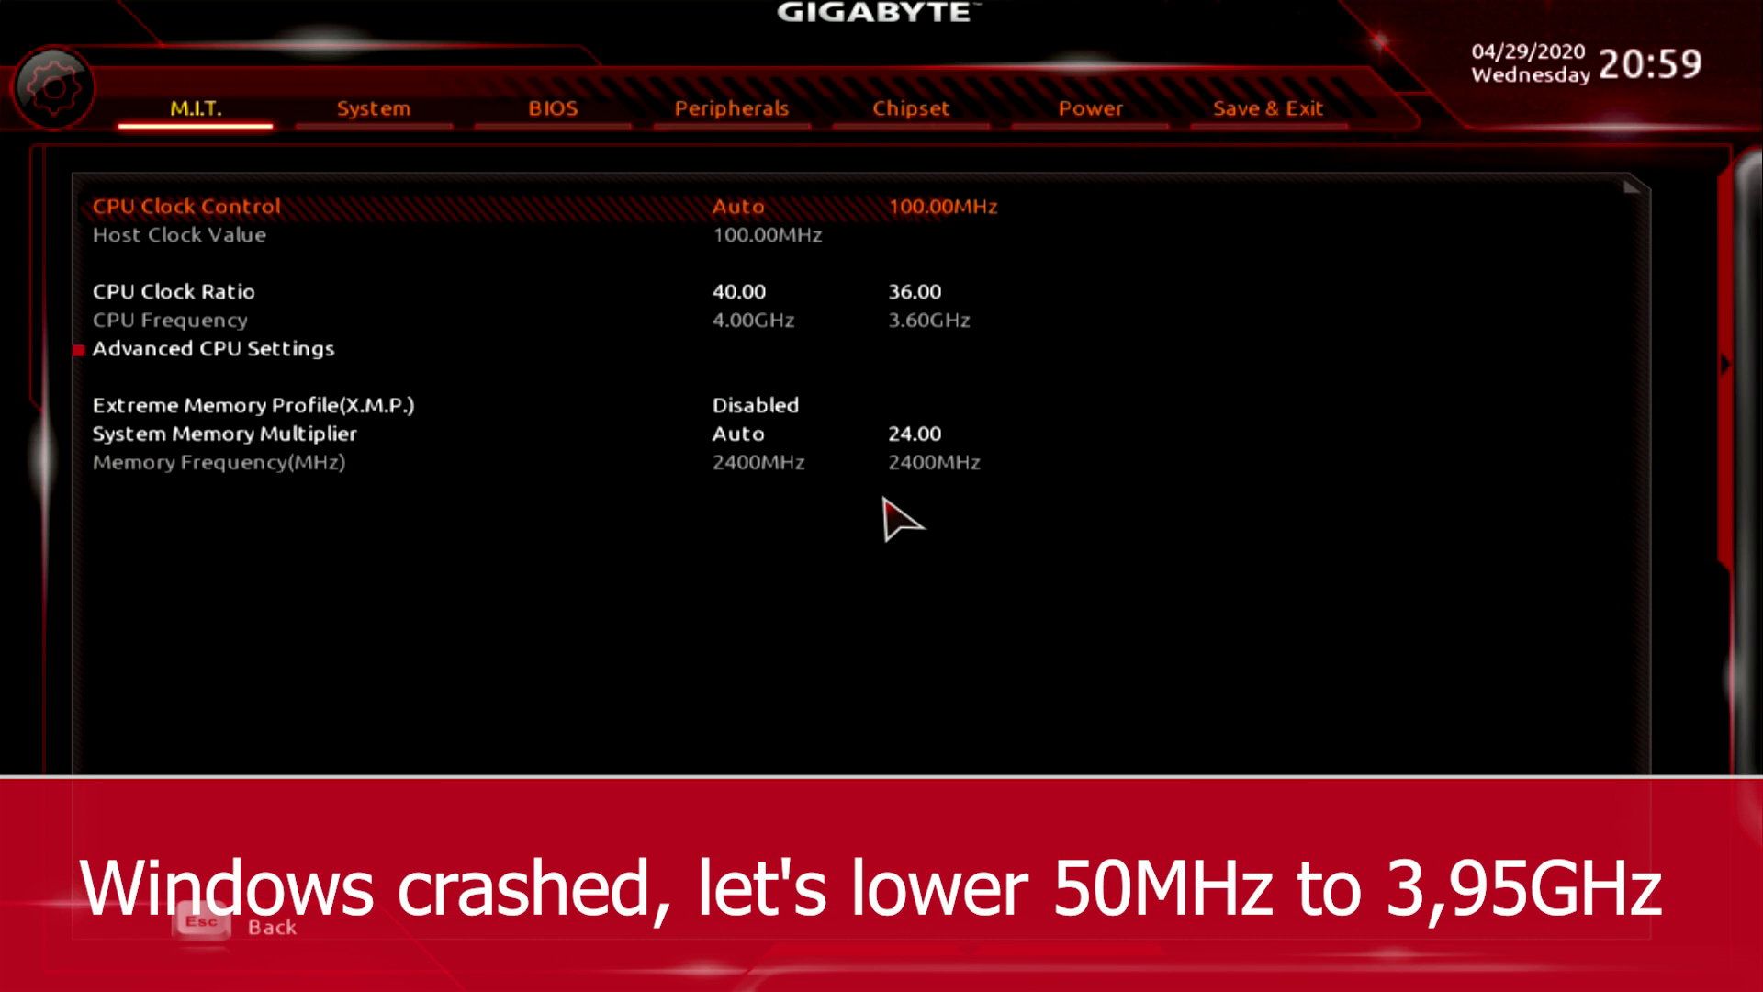
Lower the CPU Clock Ratio to 39.50 (3.95GHz), save and reset, then restart from the lock screen
key(Down)
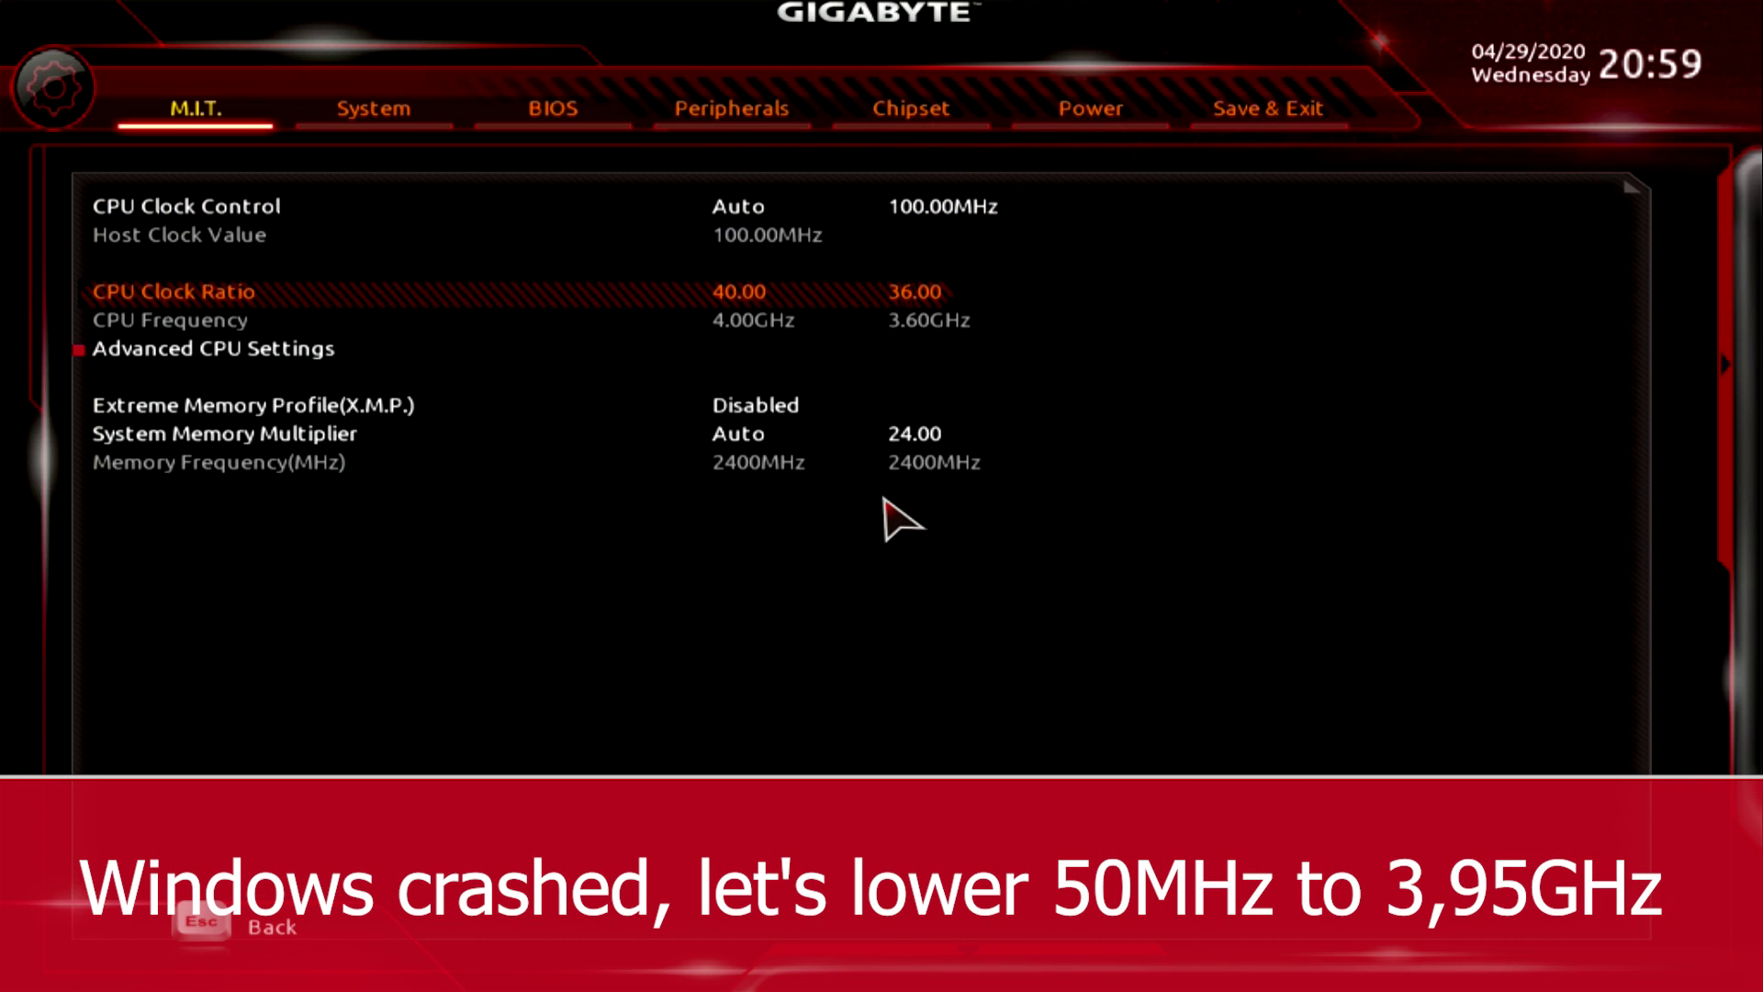
key(minus)
key(minus)
key(Right)
key(Right)
key(Right)
key(Right)
key(Right)
key(Right)
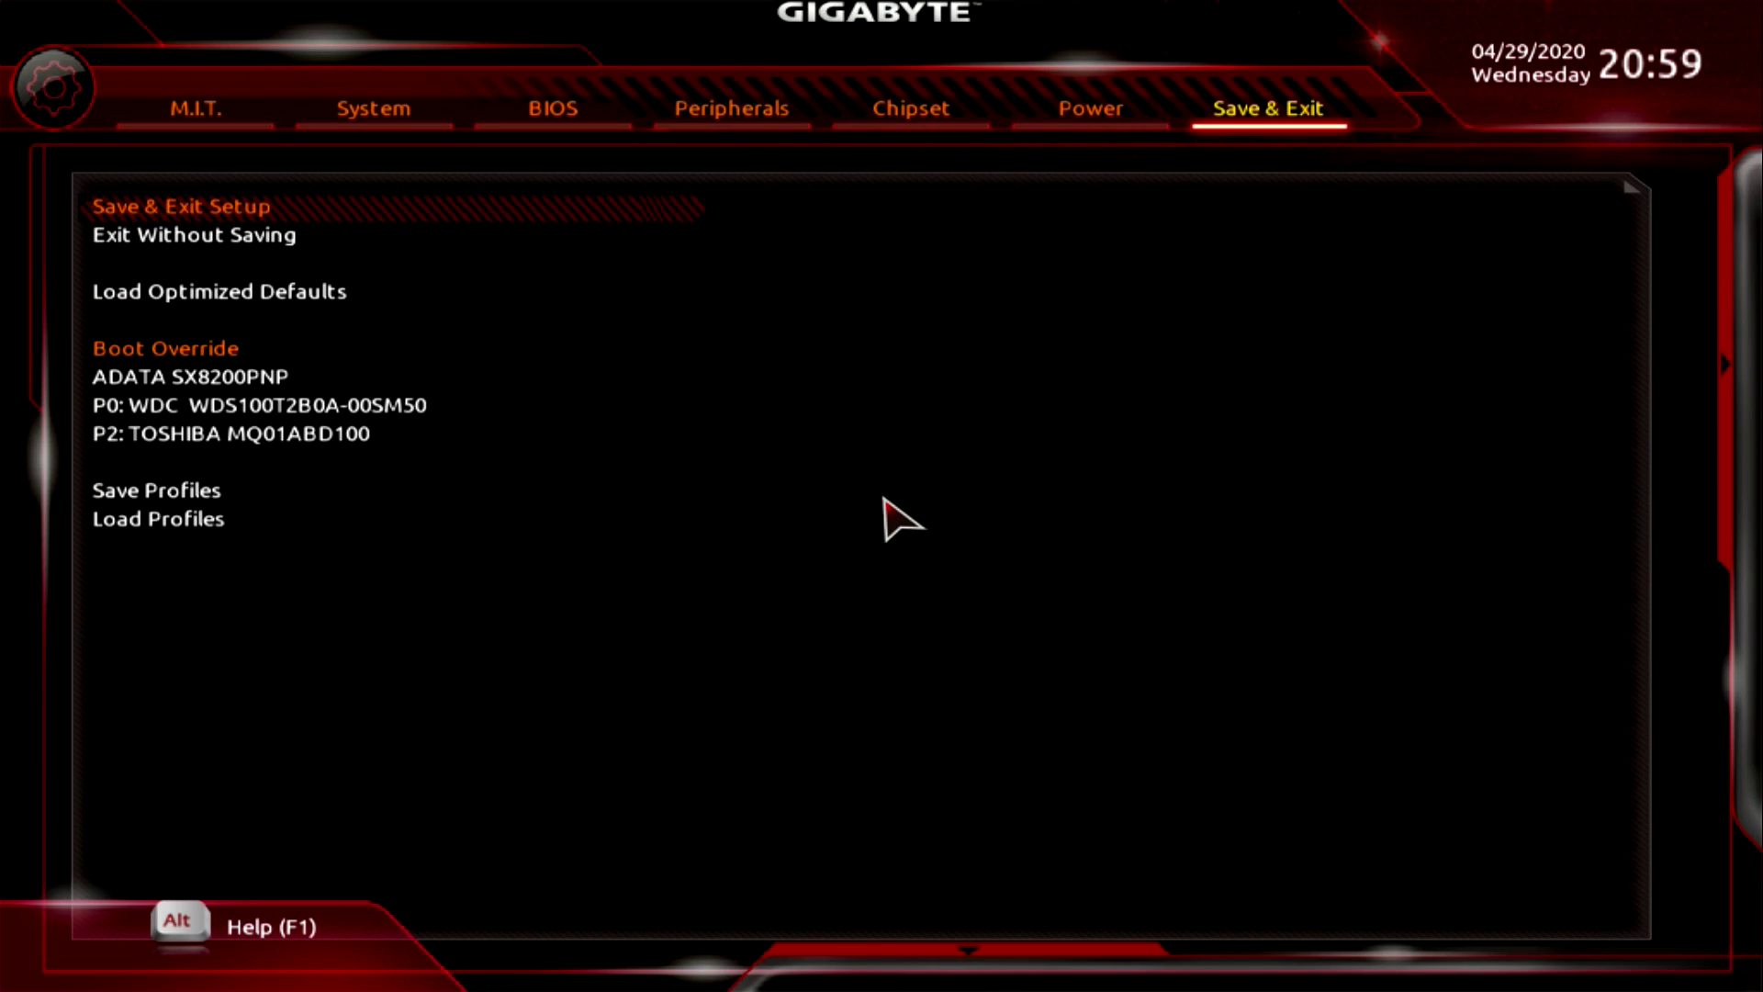
key(Return)
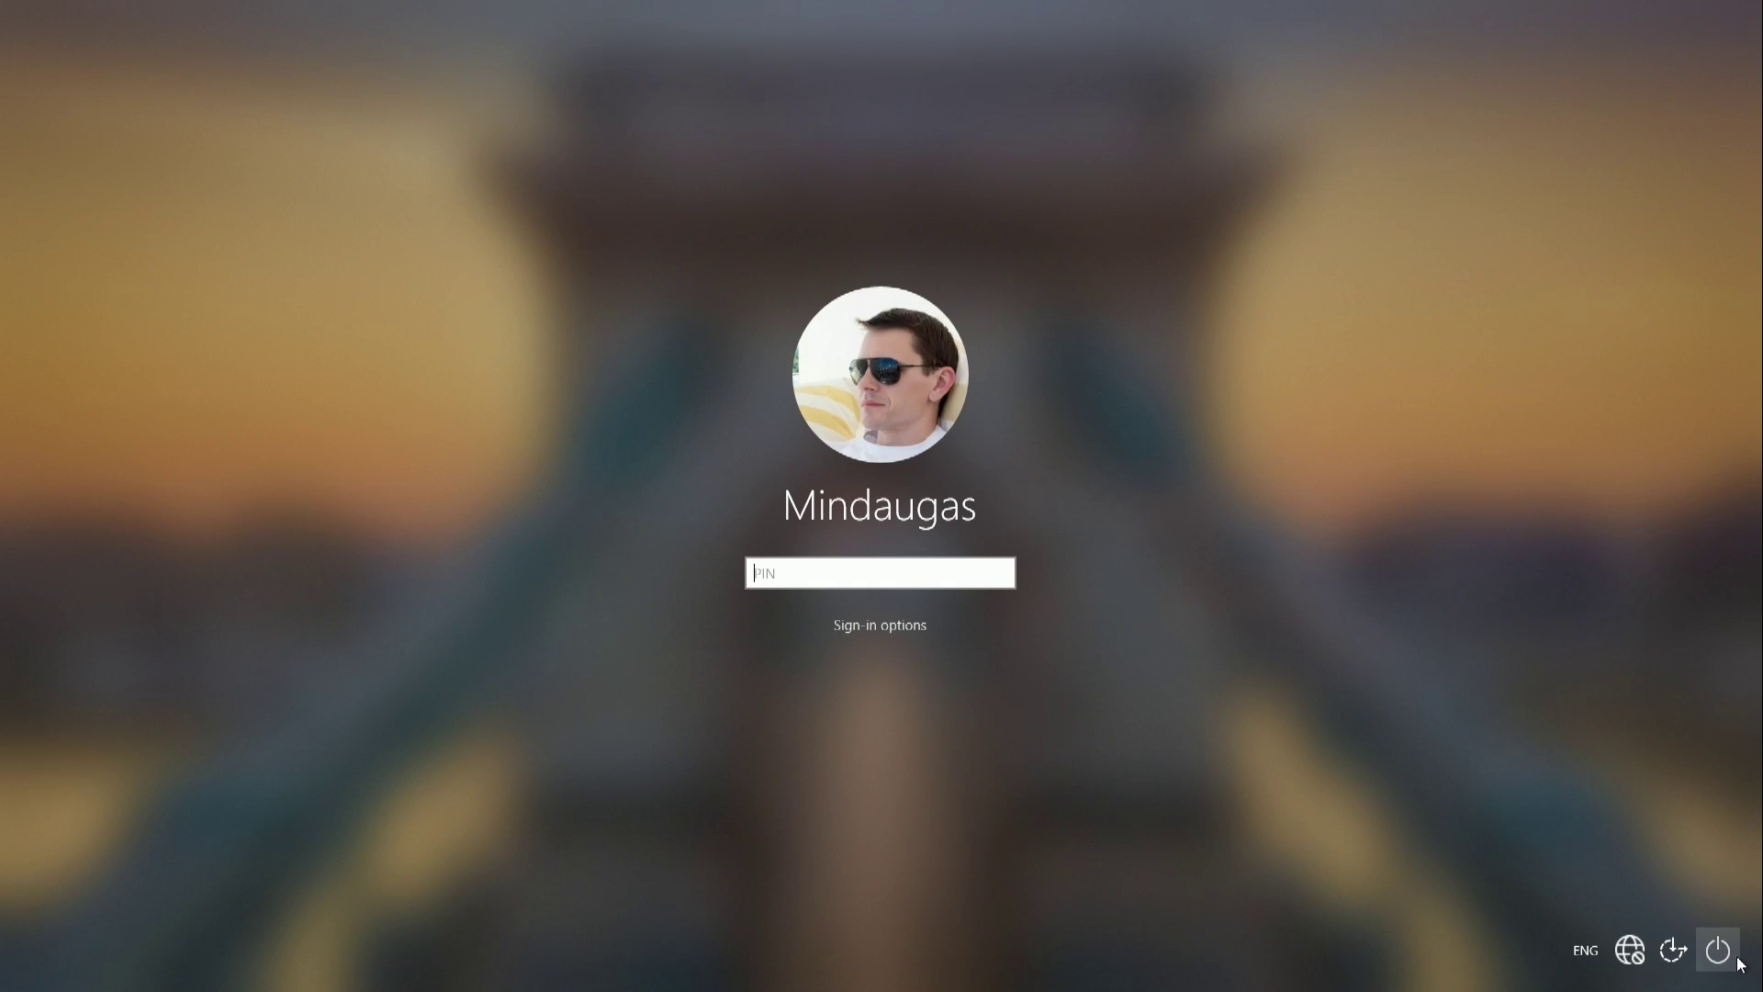
click(1715, 948)
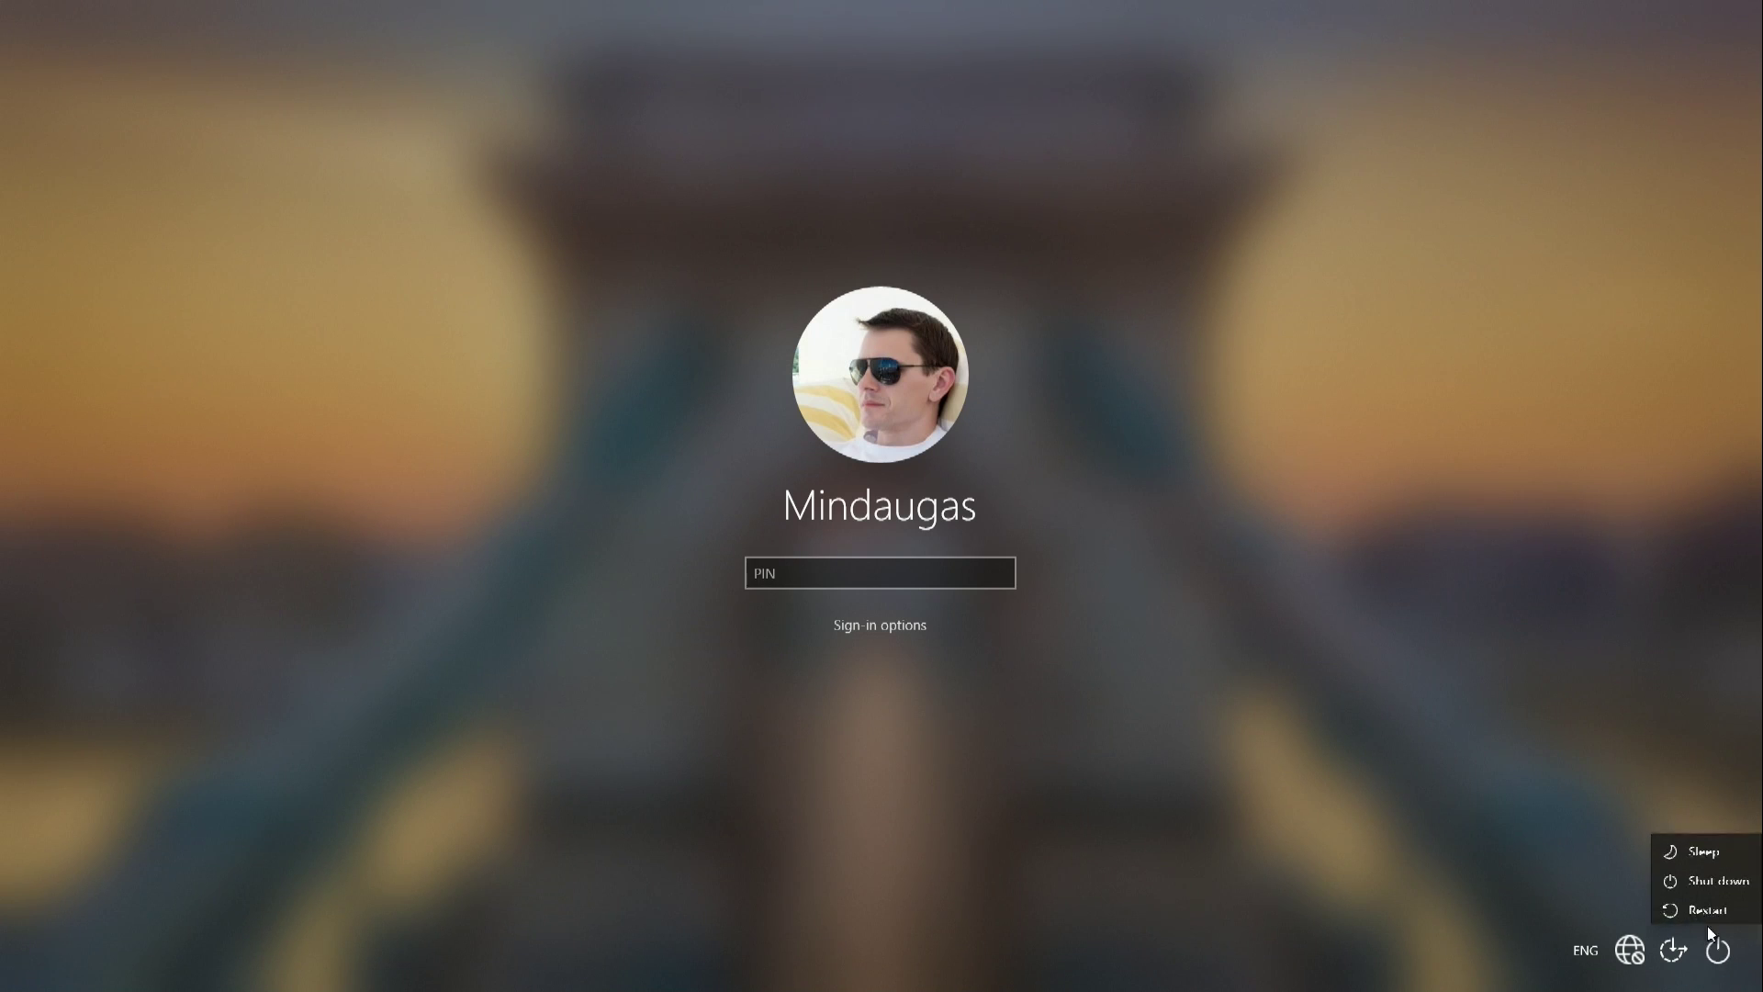
click(1684, 906)
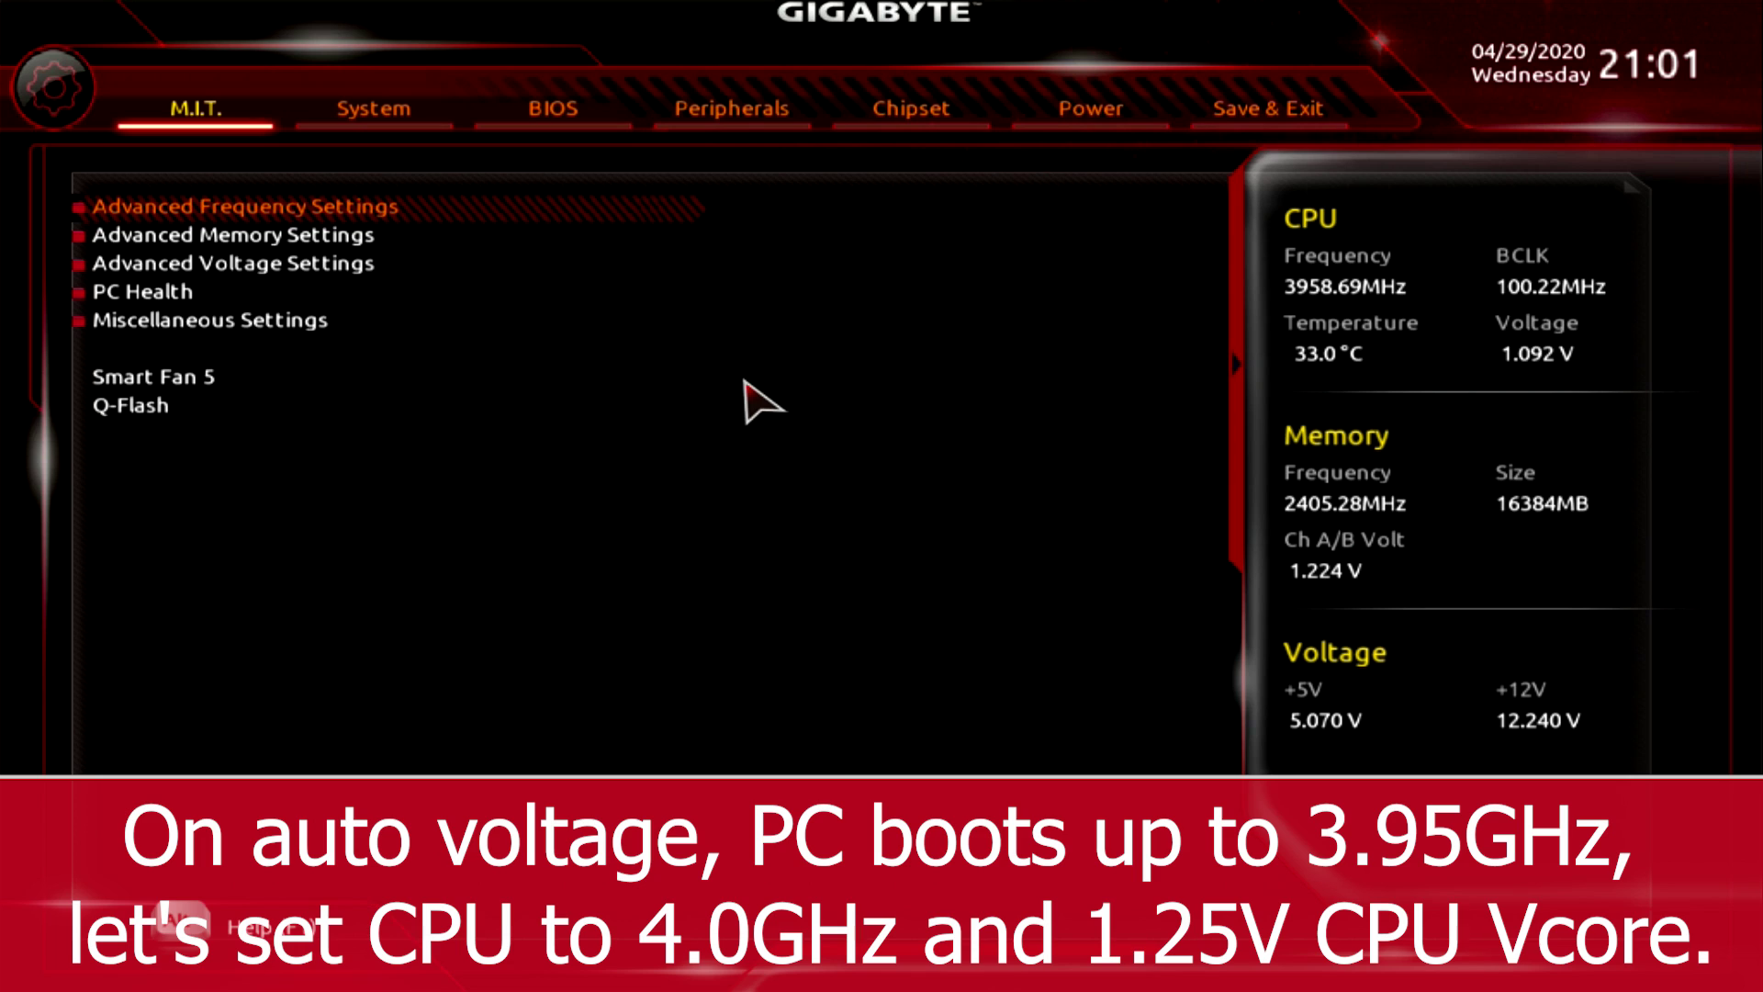
Set the CPU Clock Ratio to 40.00 for a 4.00GHz CPU frequency
key(Return)
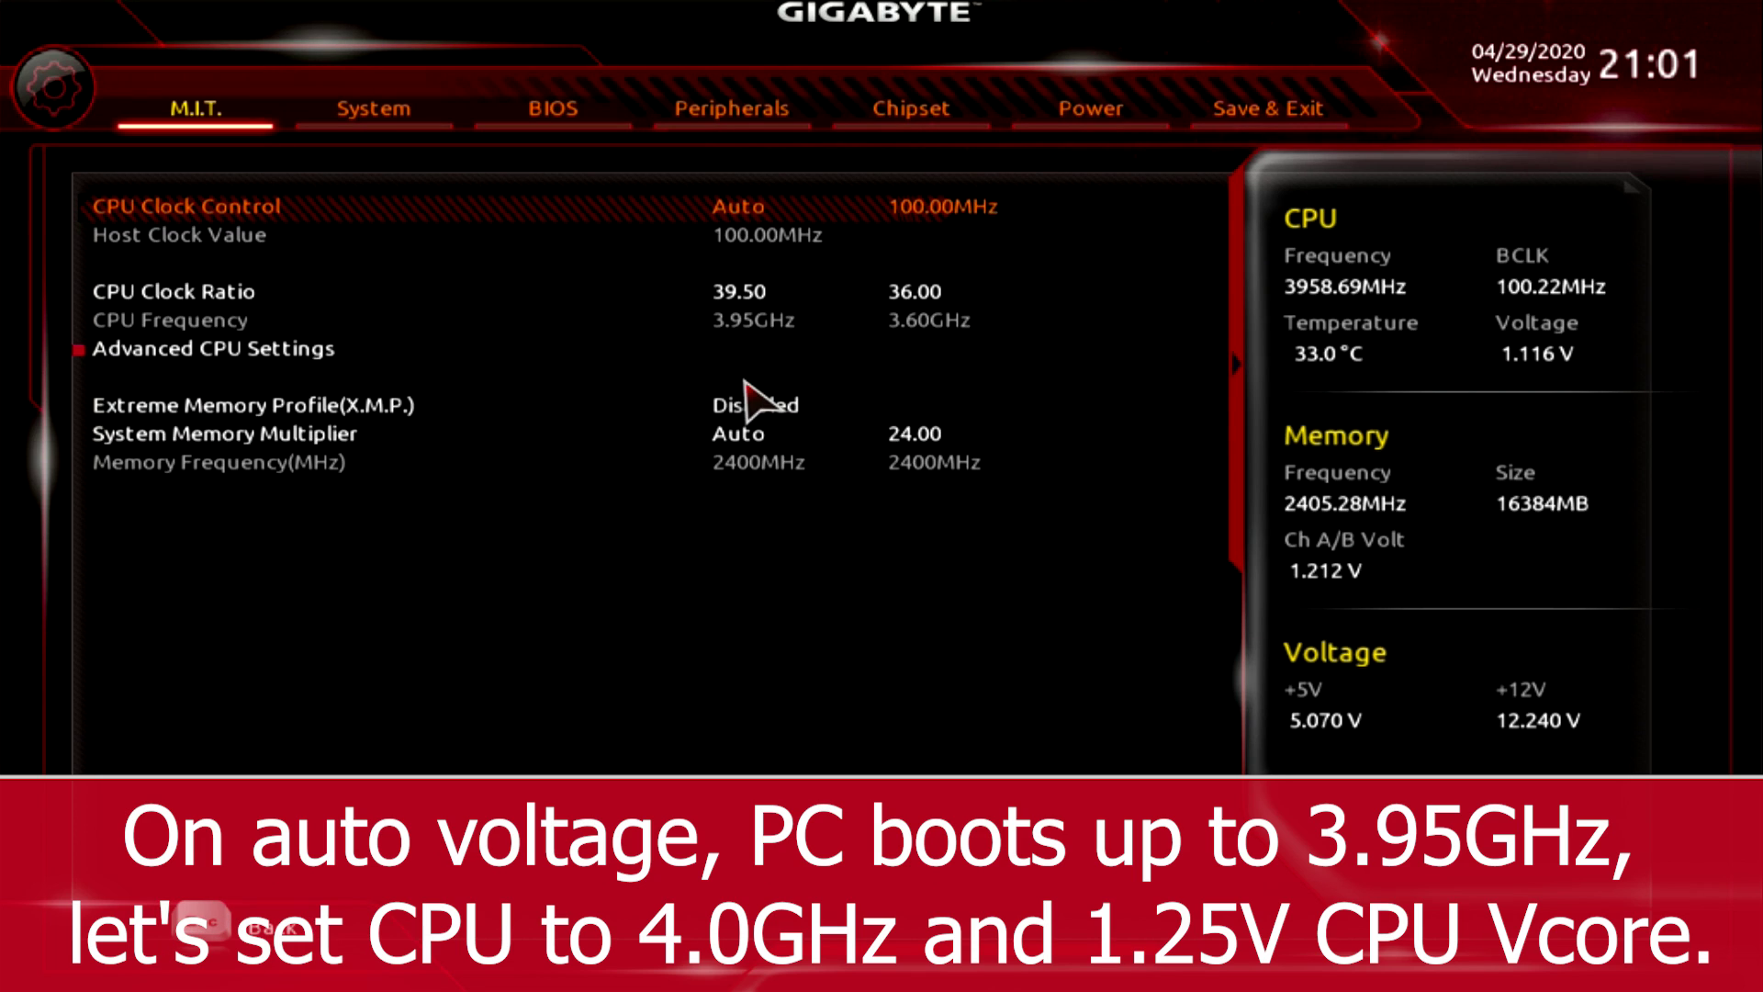
key(Down)
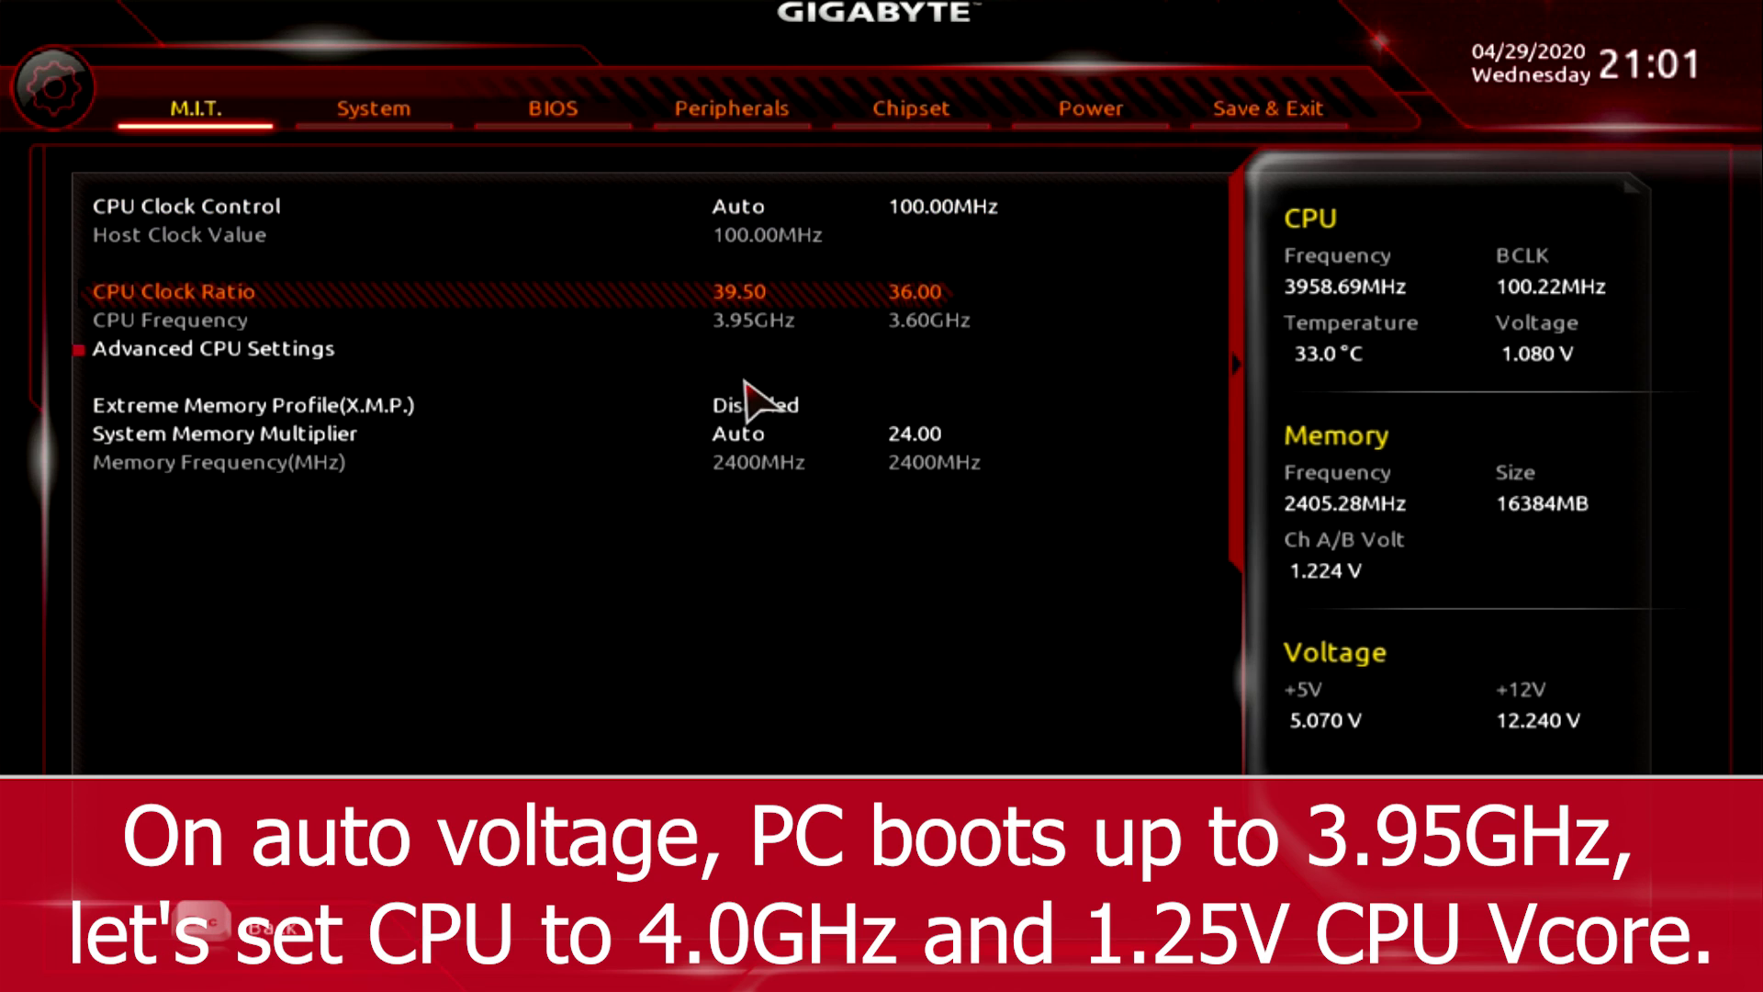
key(plus)
key(plus)
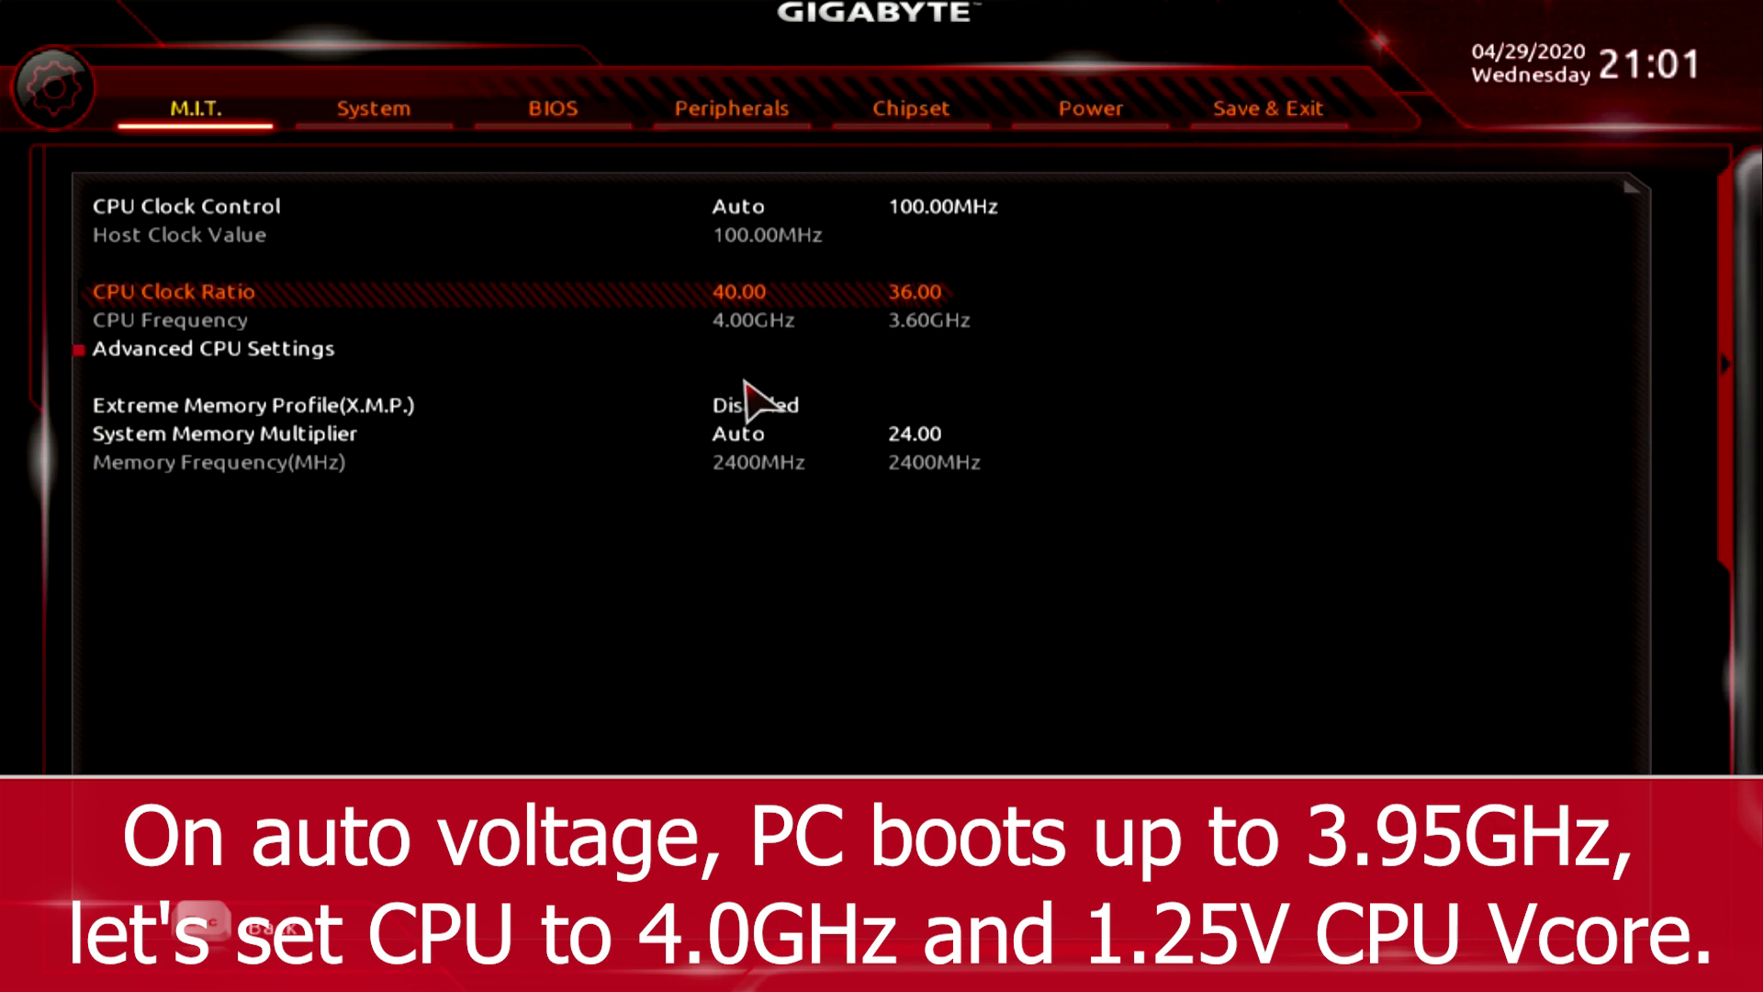
Set CPU Vcore manually to 1.25000V in Advanced Voltage Settings, then save and reset
key(Escape)
key(Down)
key(Down)
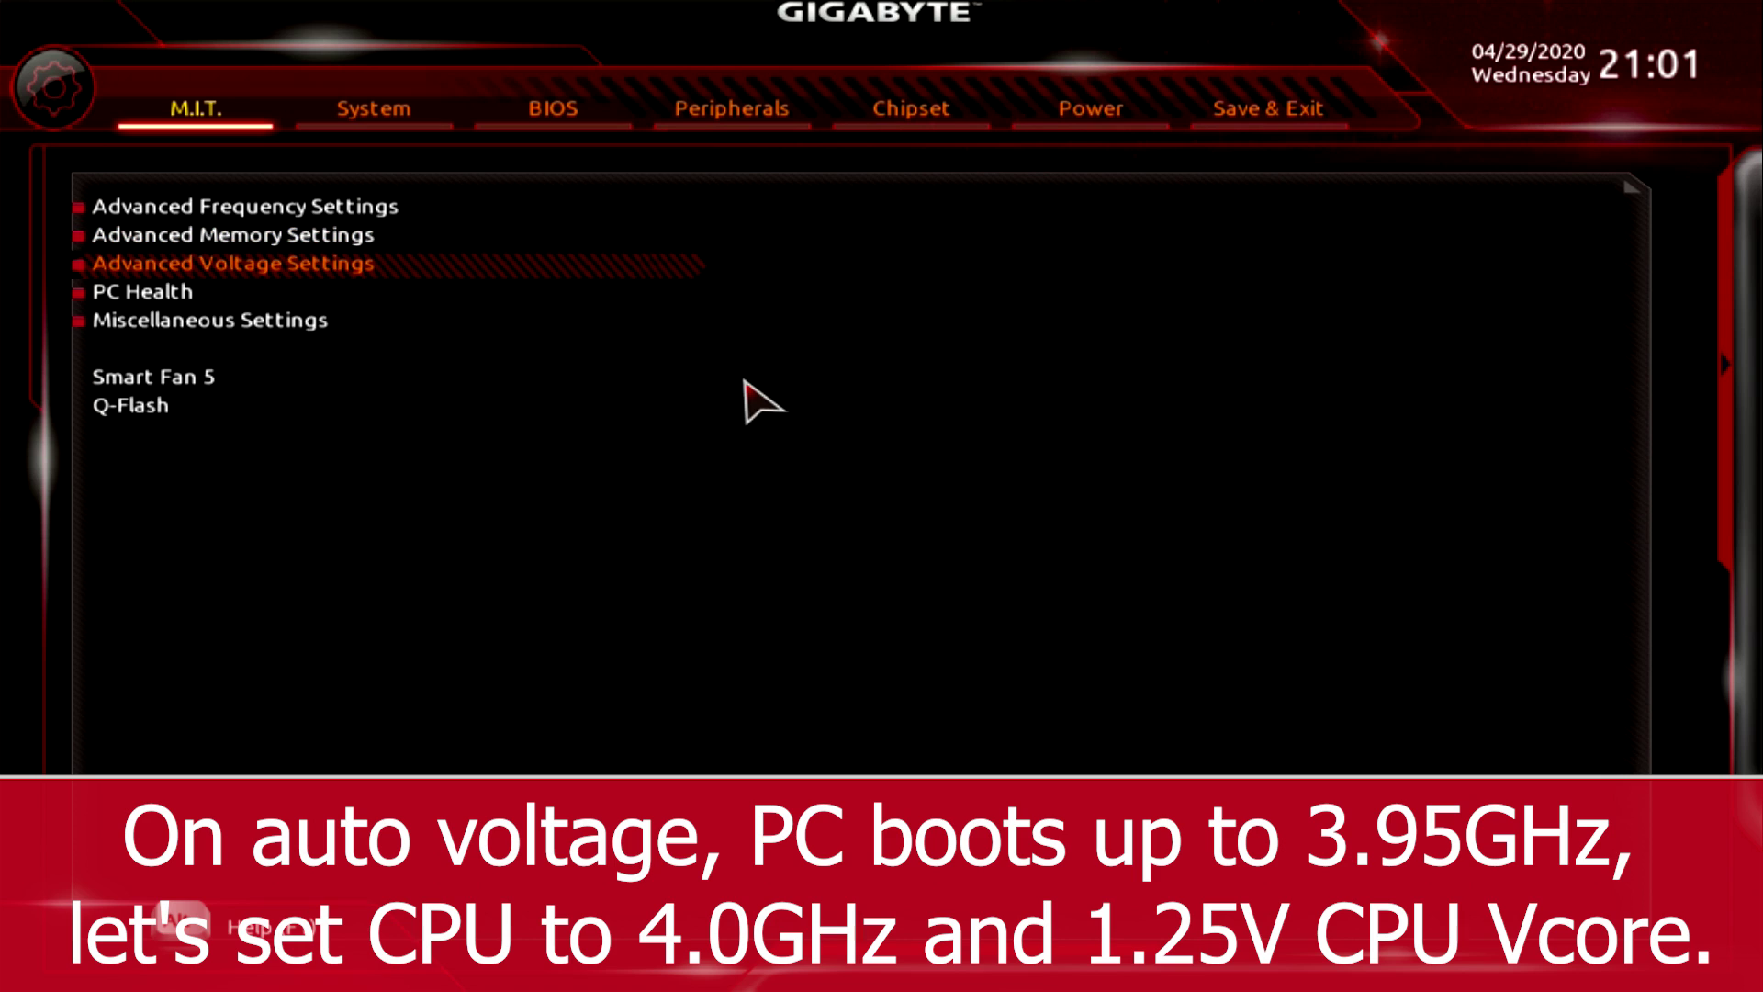
key(Return)
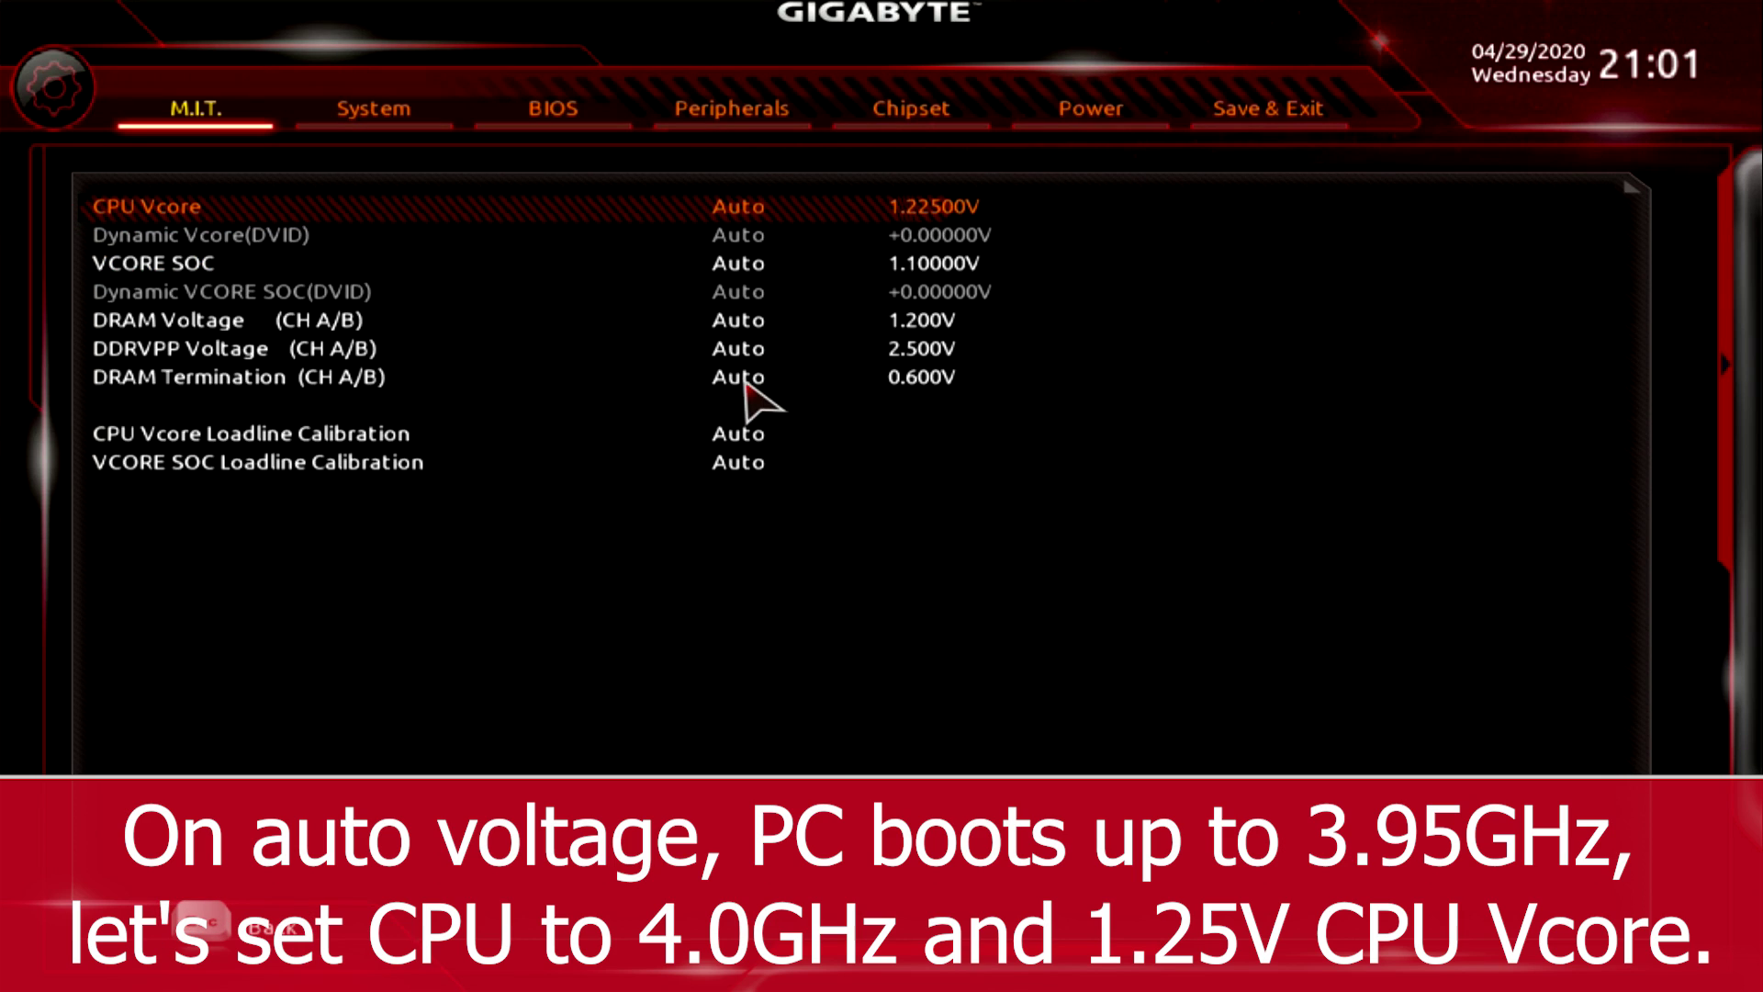
key(plus)
key(plus)
key(plus)
key(plus)
key(plus)
key(plus)
key(plus)
key(plus)
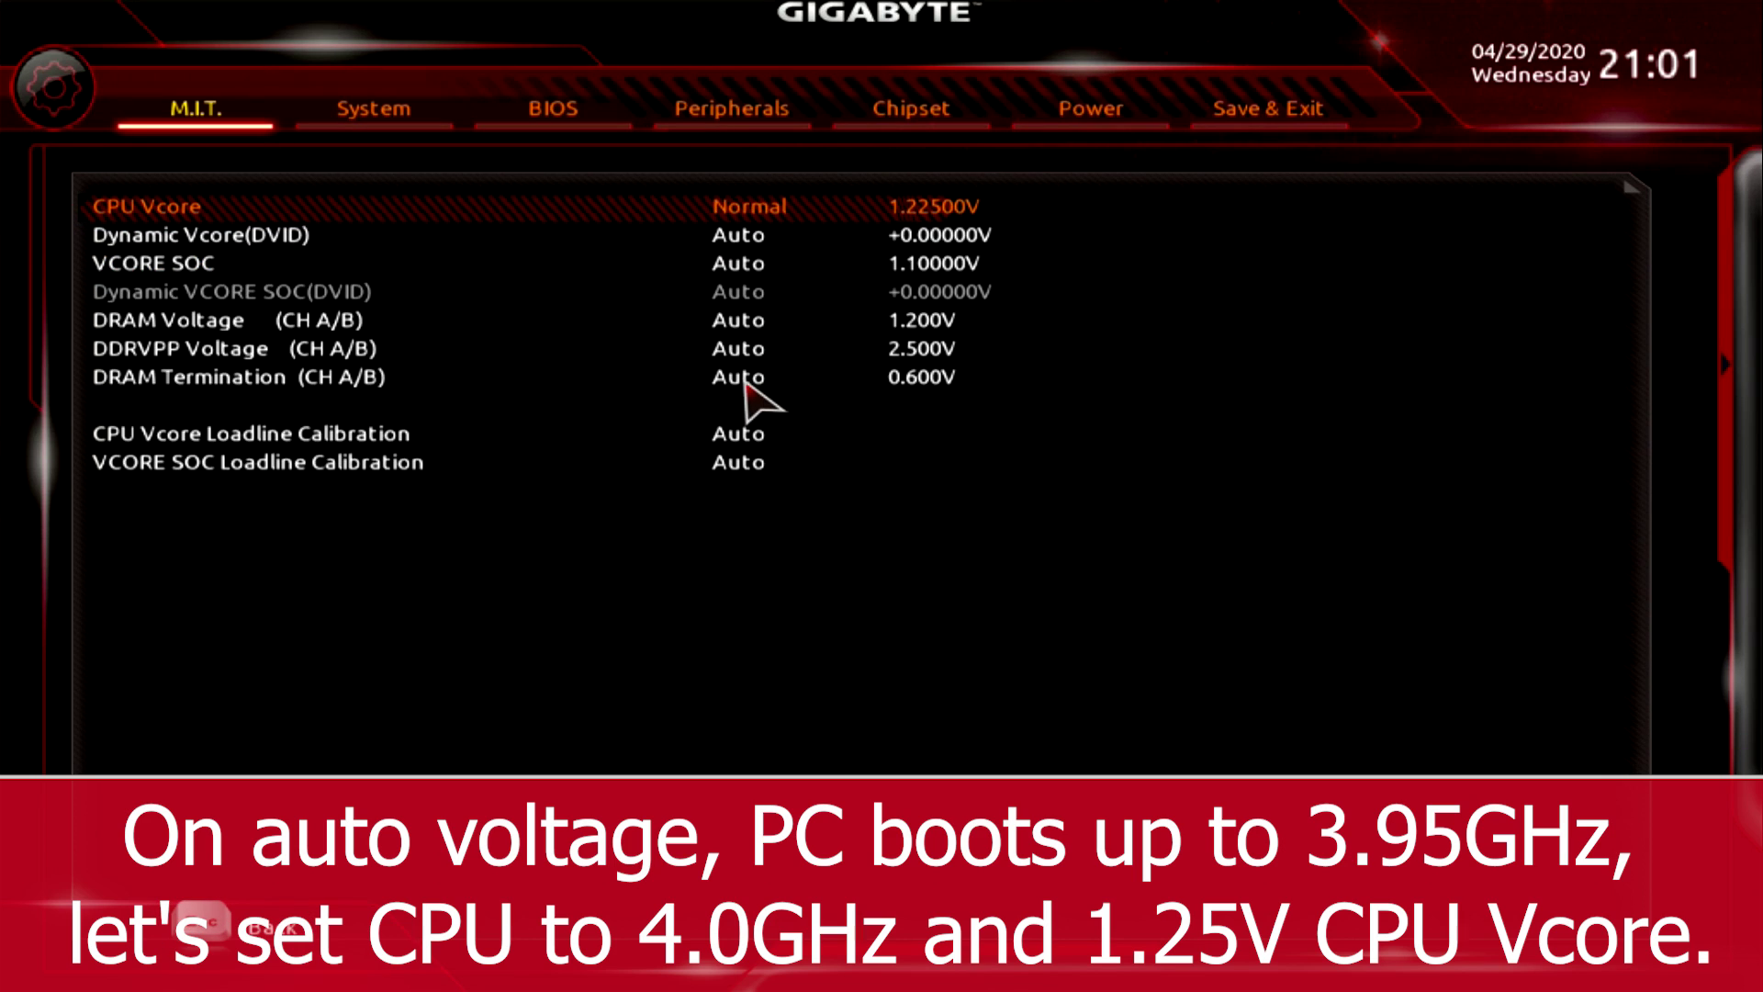
key(plus)
key(plus)
key(plus)
key(plus)
key(plus)
key(plus)
key(plus)
key(plus)
key(plus)
key(plus)
key(plus)
key(plus)
key(plus)
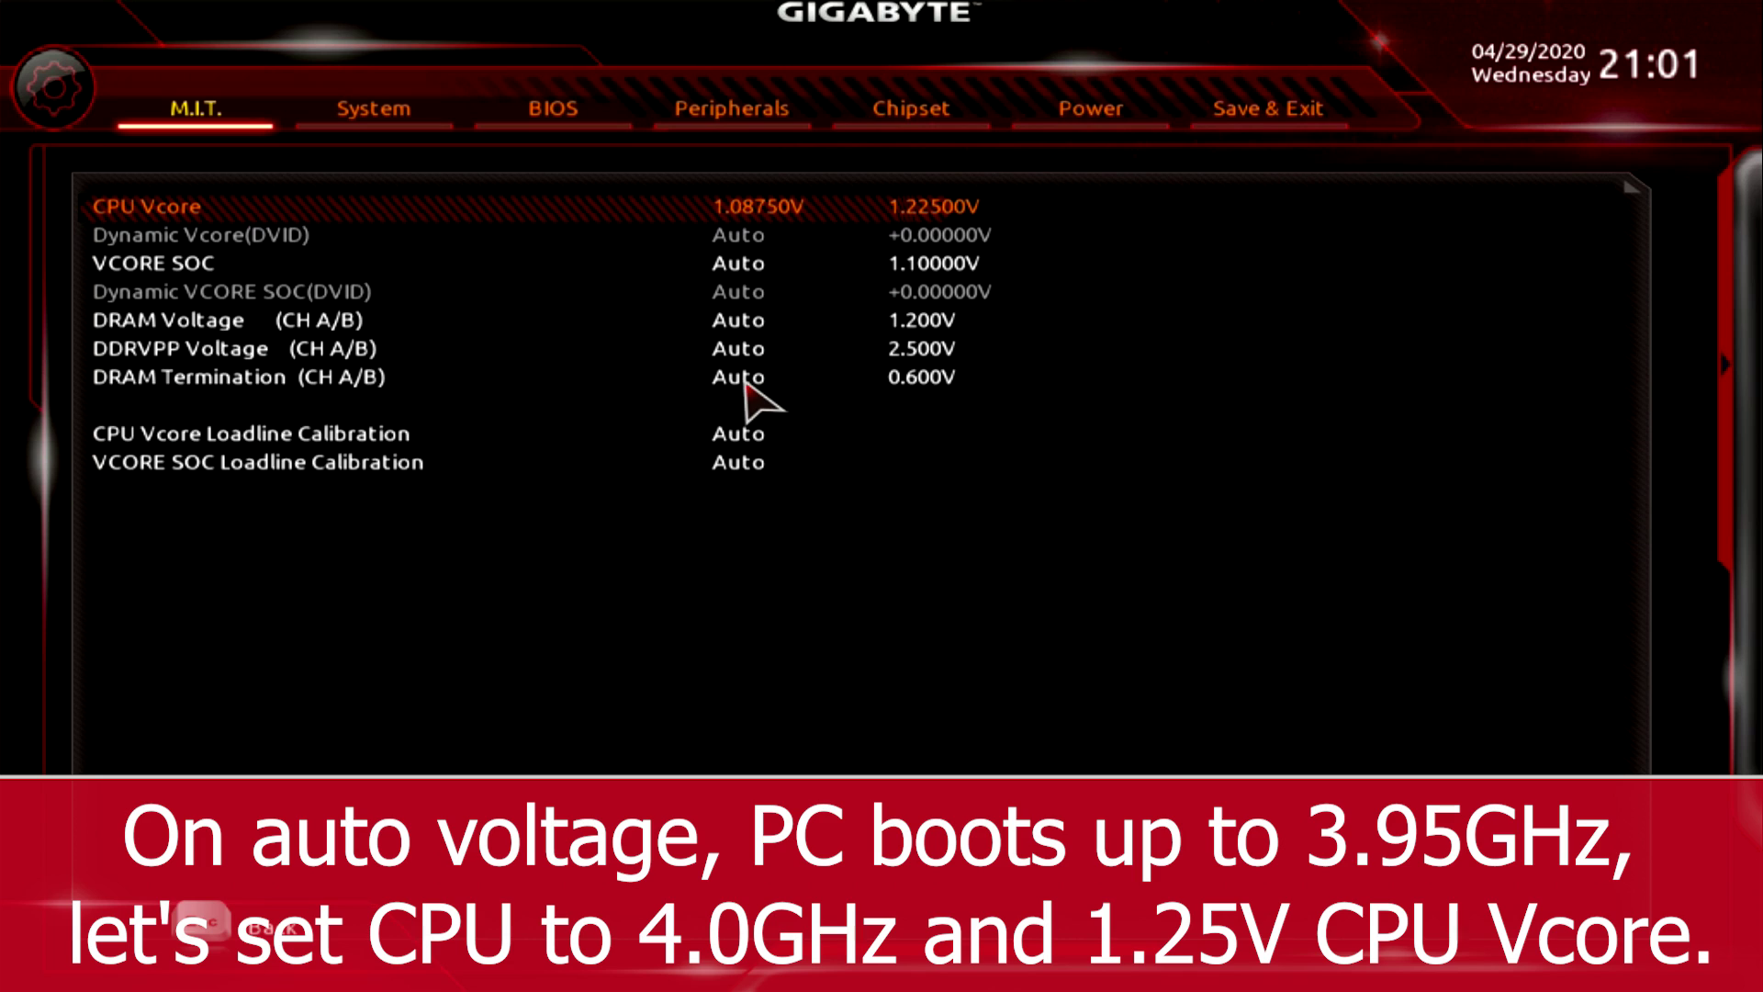
key(plus)
key(plus)
key(plus)
key(plus)
key(plus)
key(plus)
key(plus)
key(plus)
key(plus)
key(plus)
key(plus)
key(plus)
key(plus)
key(plus)
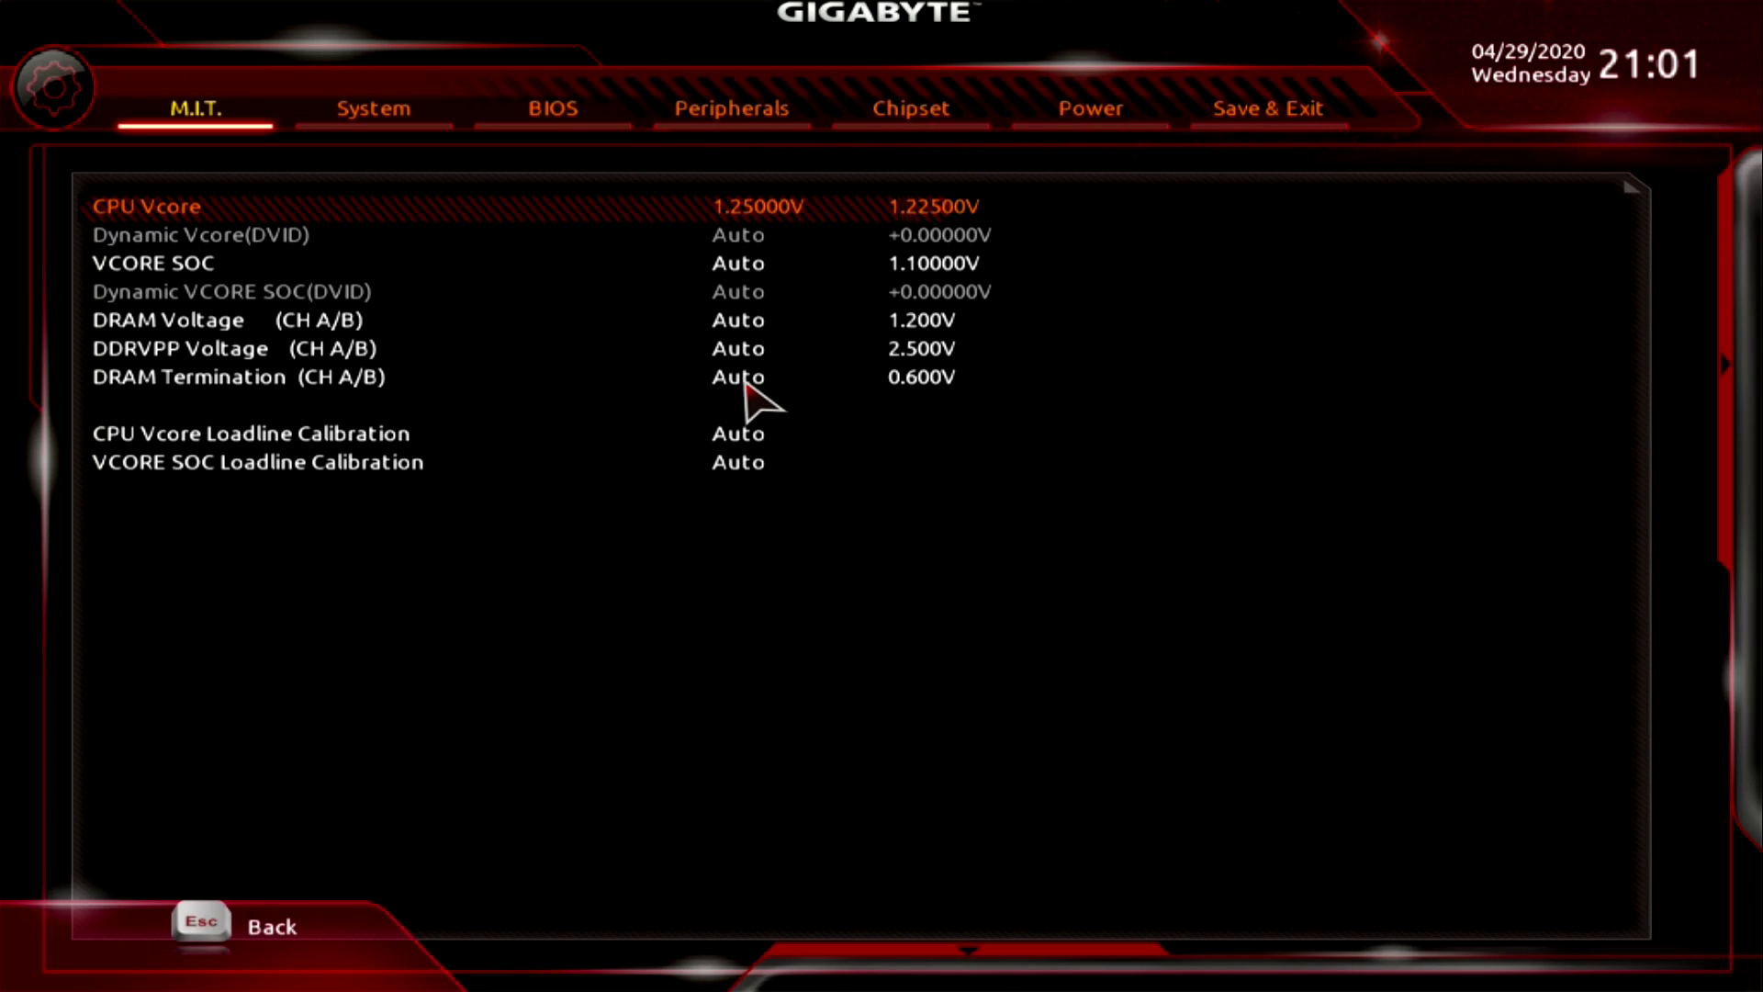
key(Right)
key(Right)
key(Right)
key(Right)
key(Right)
key(Right)
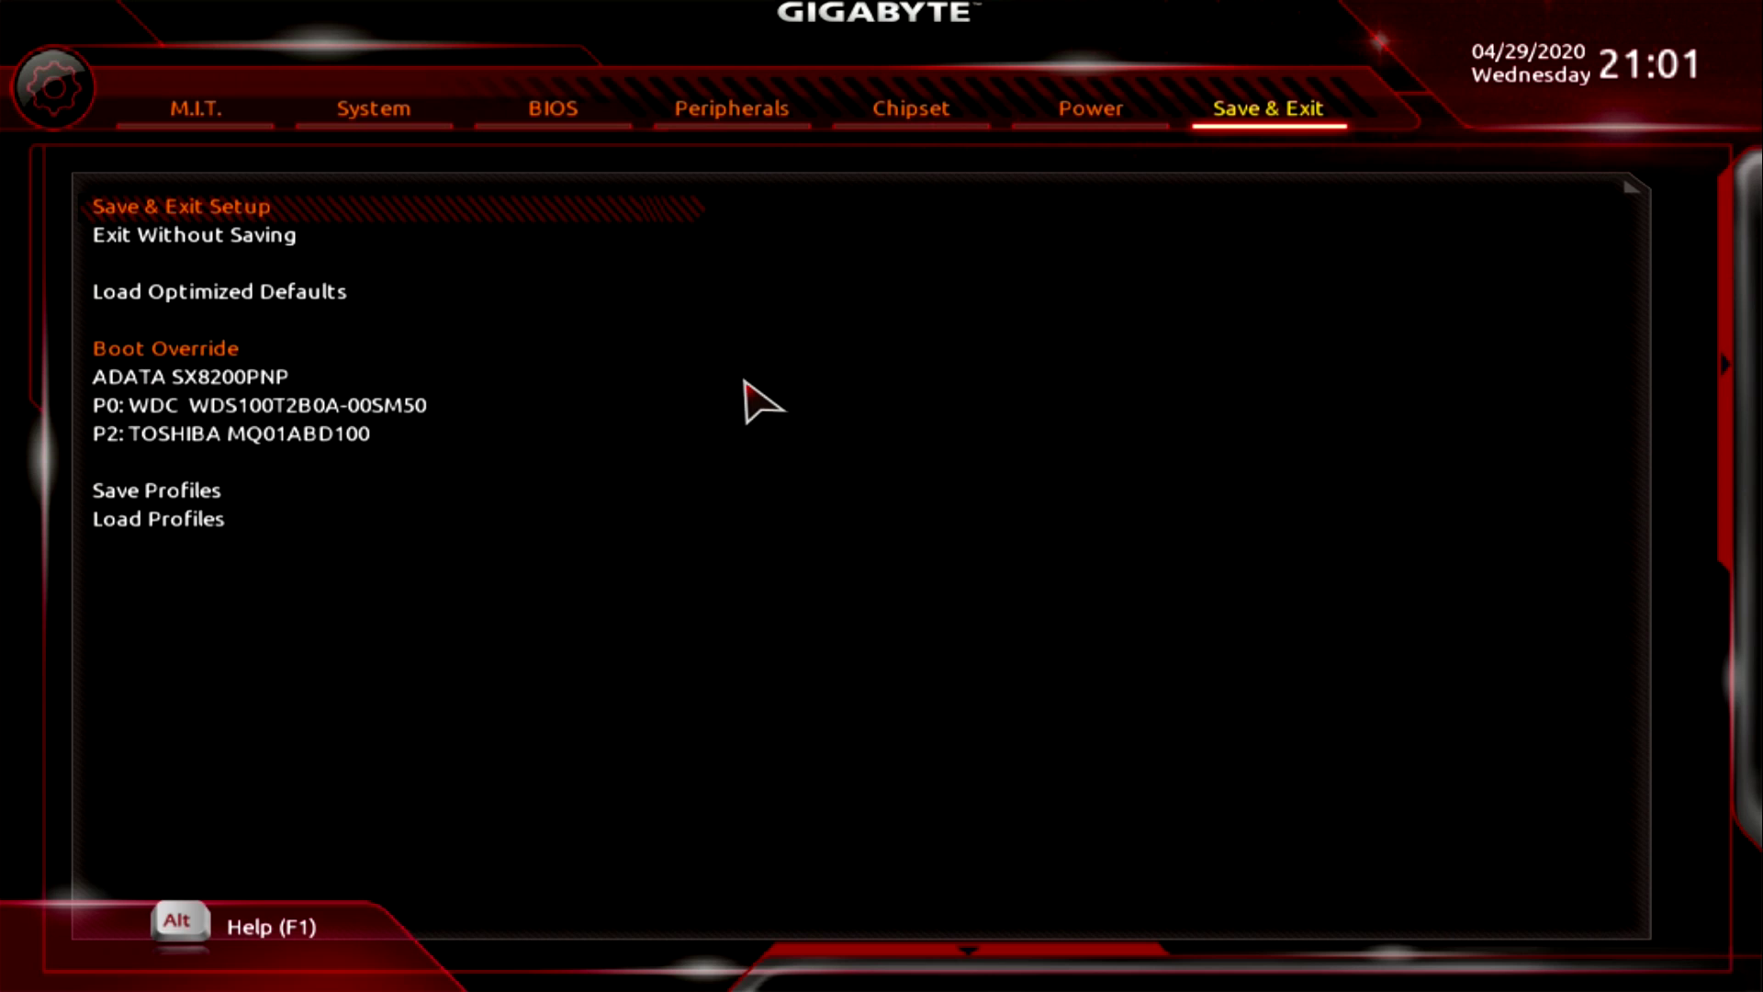
key(Return)
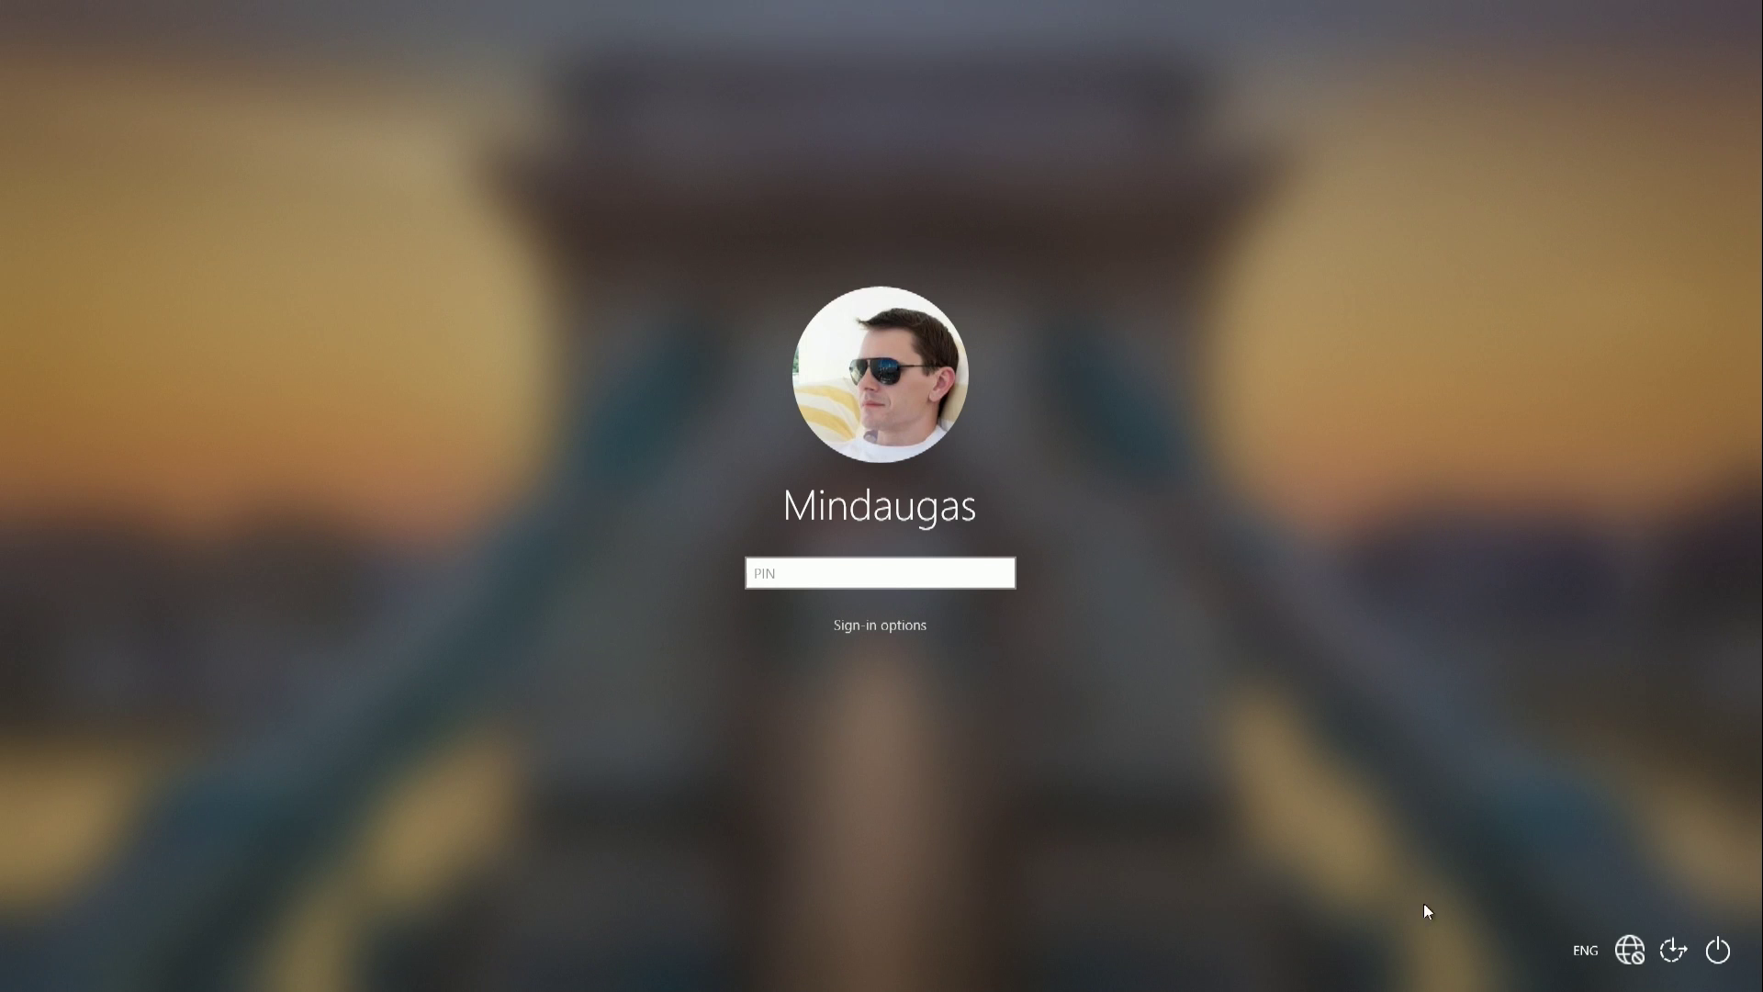
Restart from the lock screen into BIOS and select CPU Clock Ratio in Advanced Frequency Settings
click(1718, 955)
click(1696, 911)
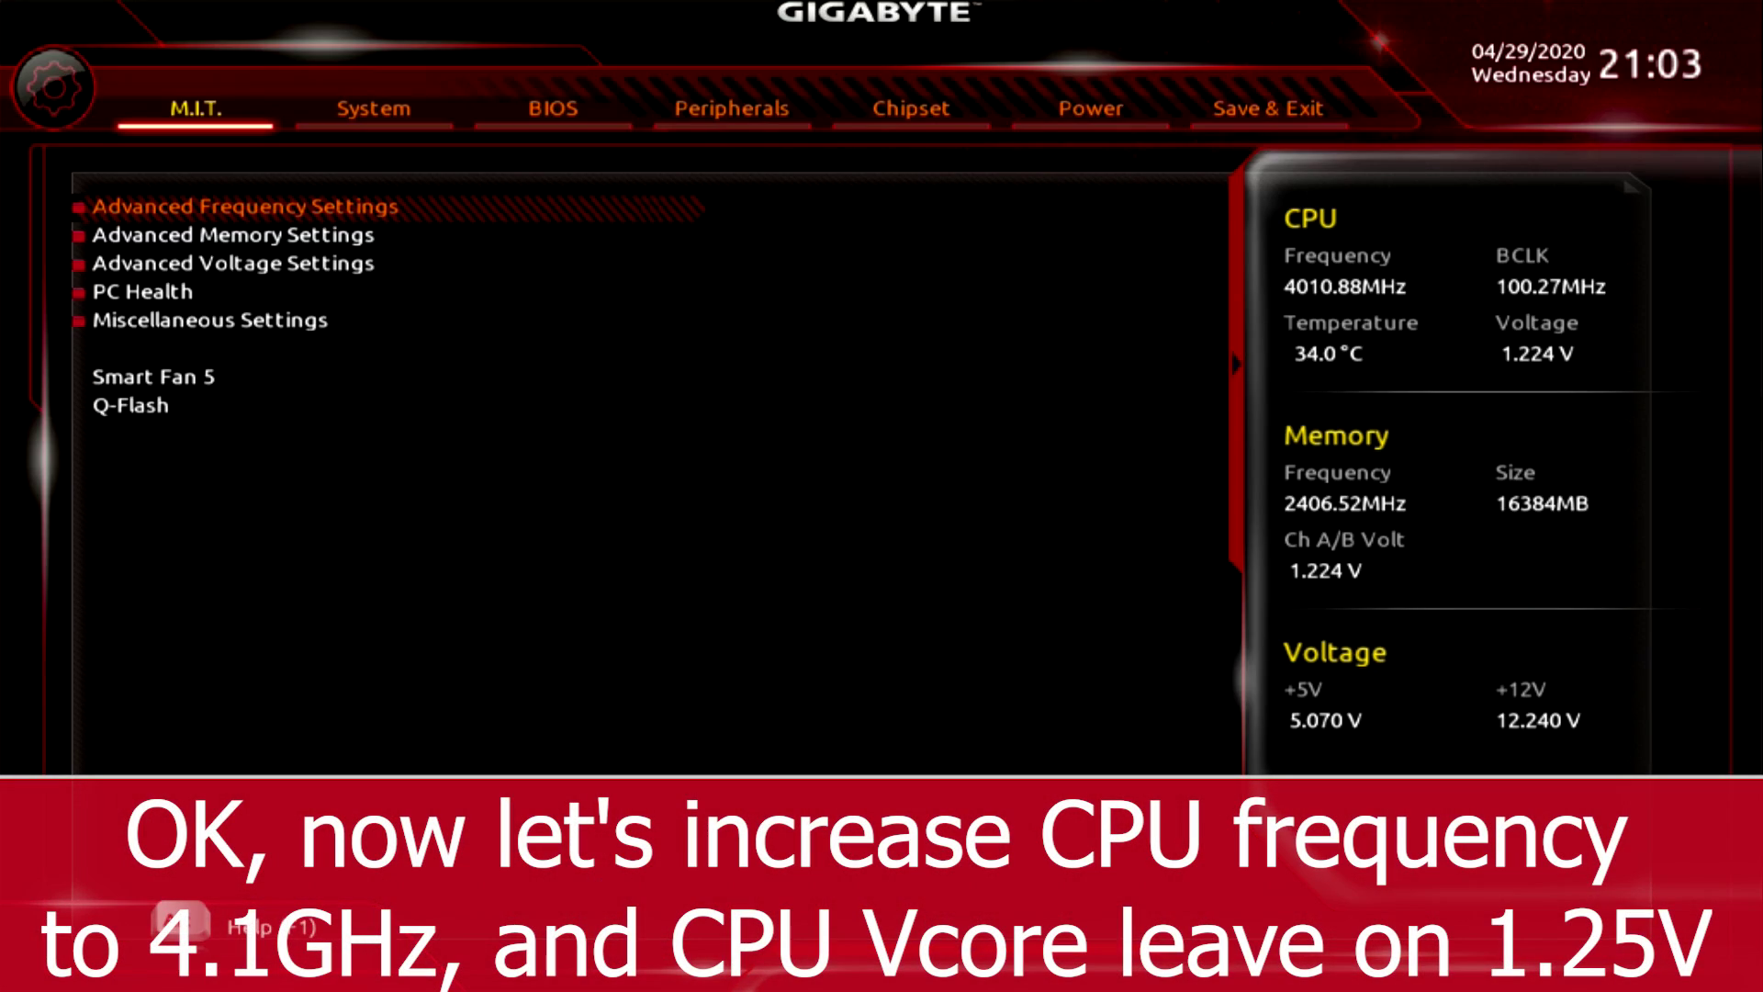
key(Return)
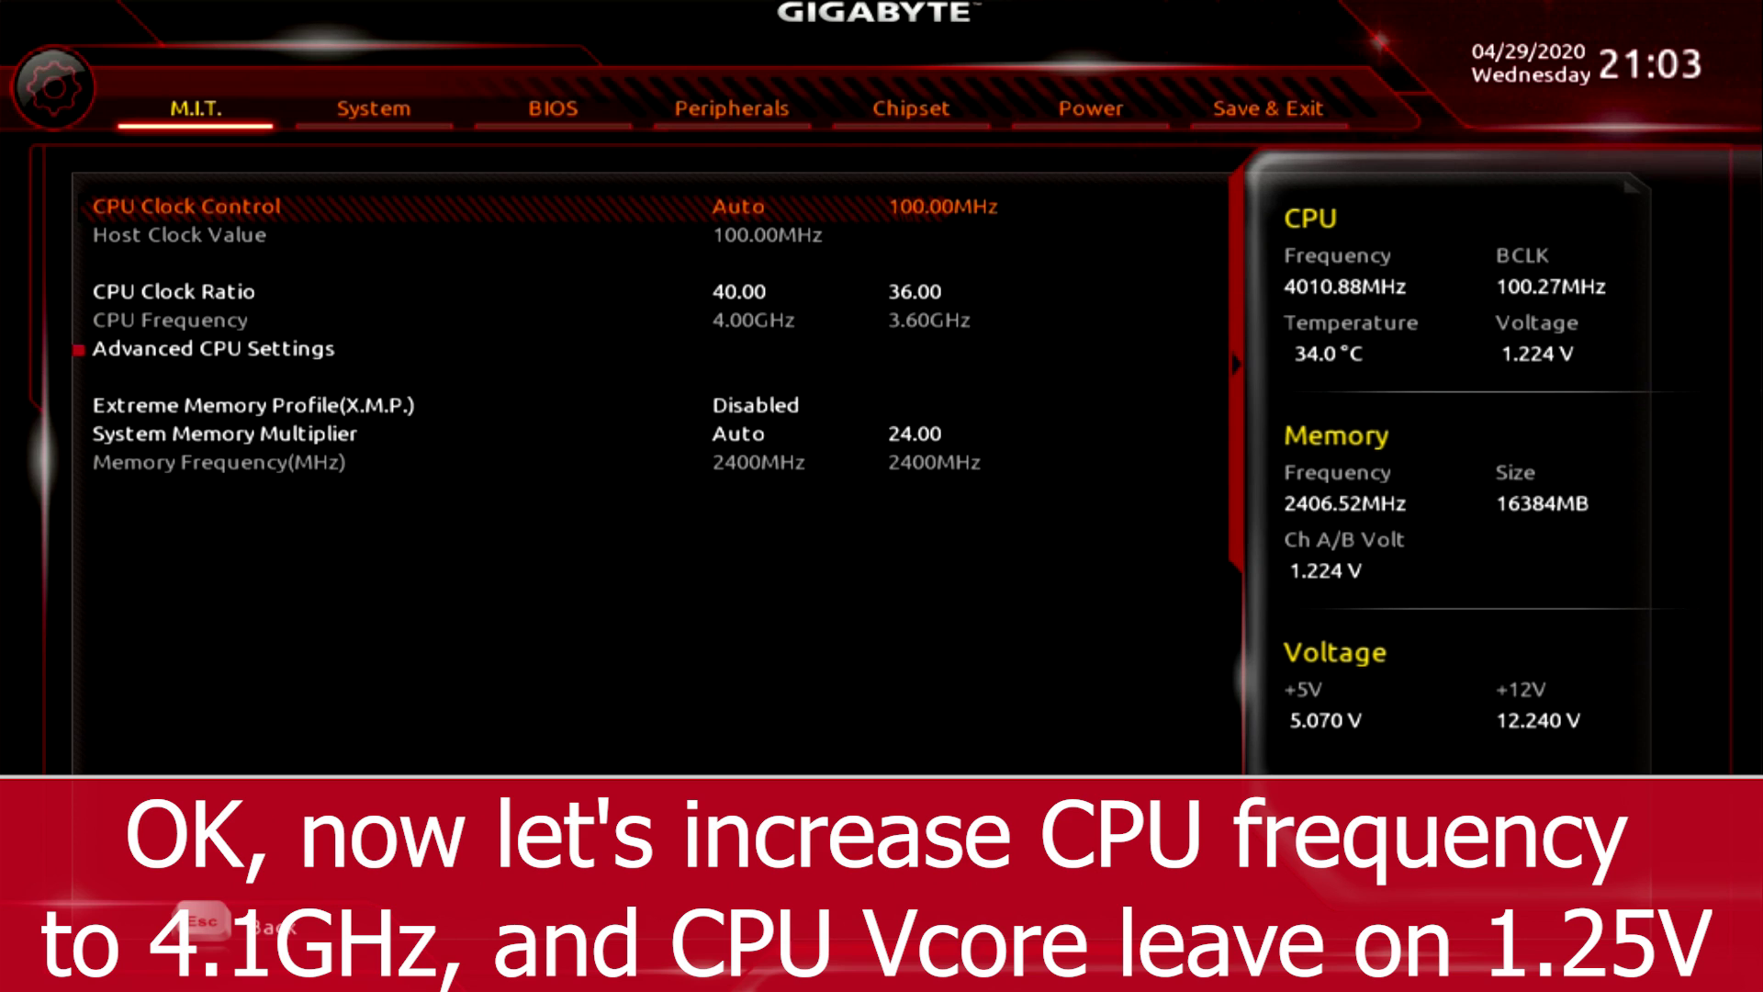
click(174, 291)
Raise the CPU Clock Ratio to 41.00 (4.10GHz) with Vcore at 1.25V, then save and reset
key(plus)
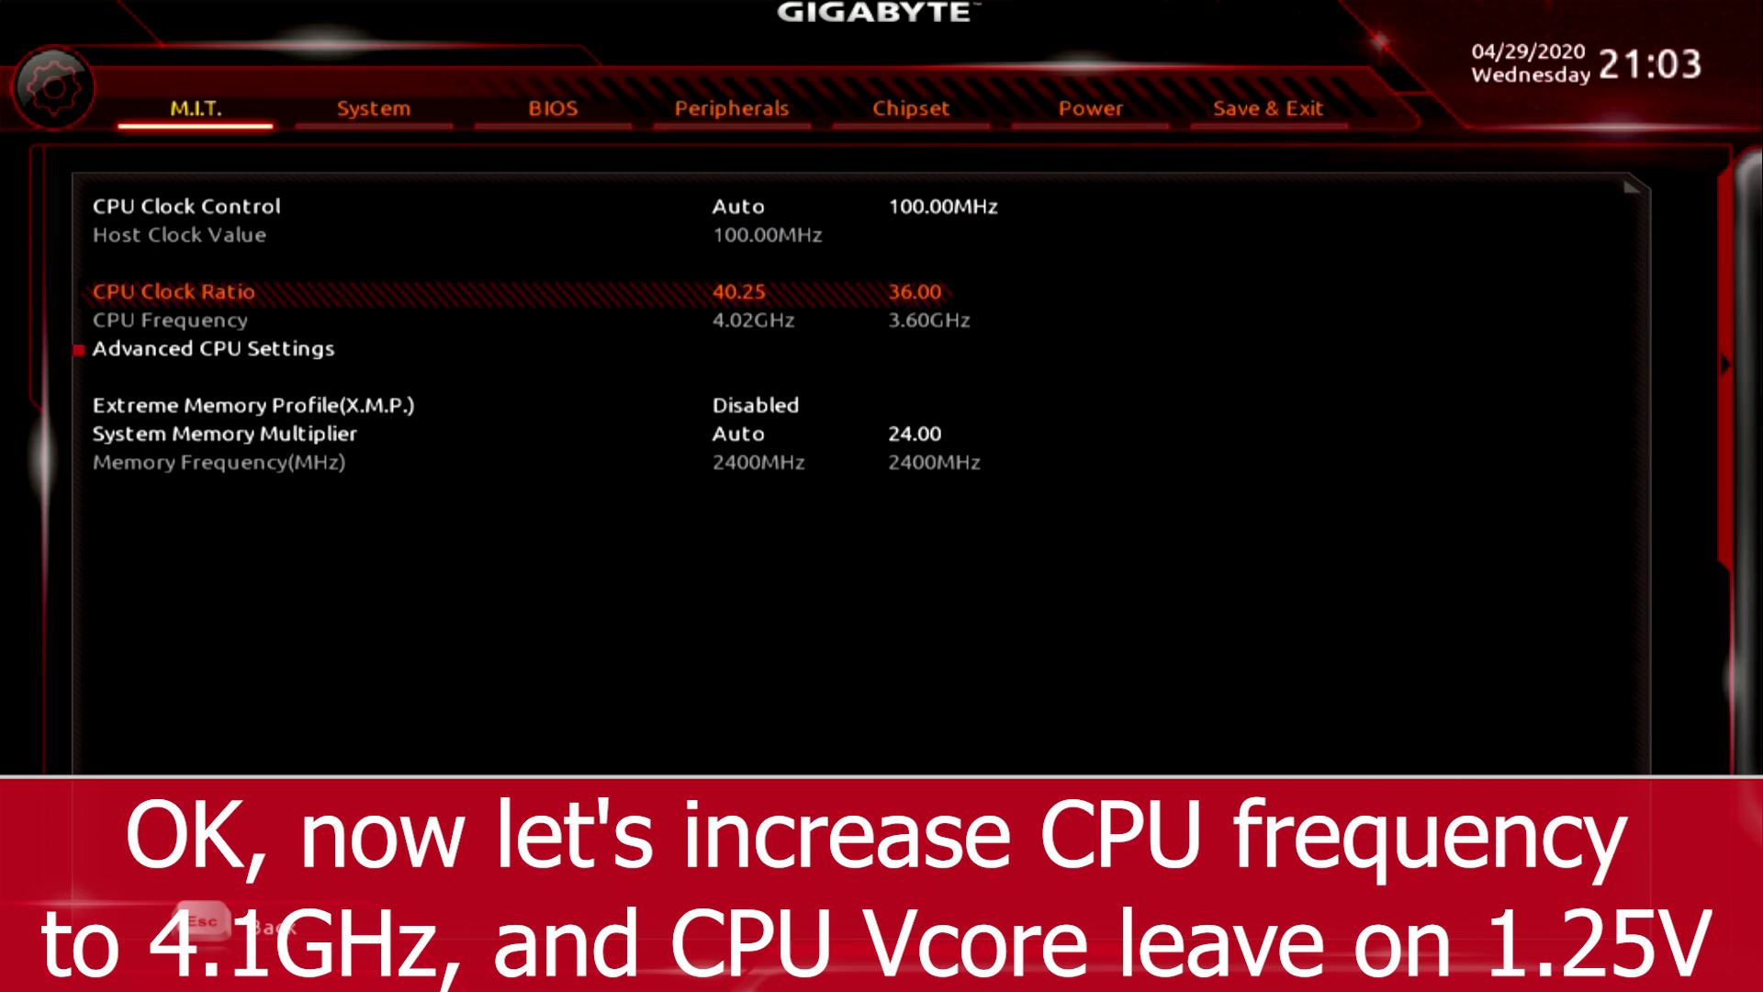
key(plus)
key(plus)
key(plus)
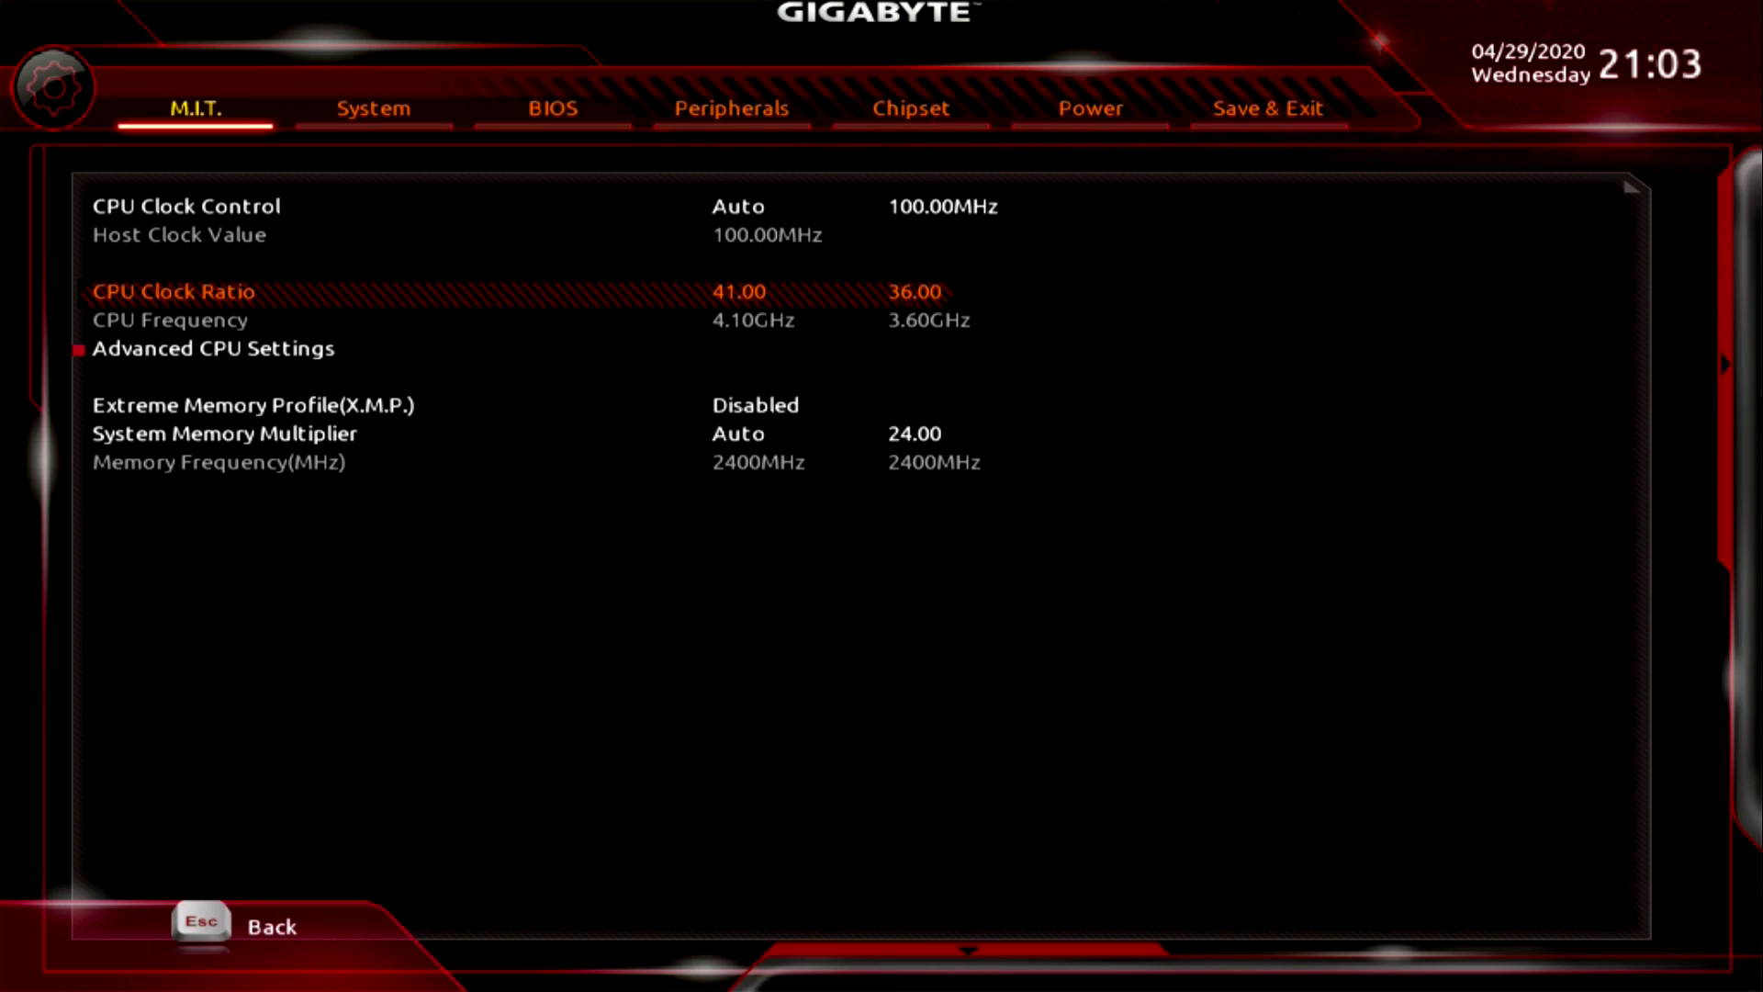
key(Right)
key(Right)
key(Right)
key(Right)
key(Right)
key(Right)
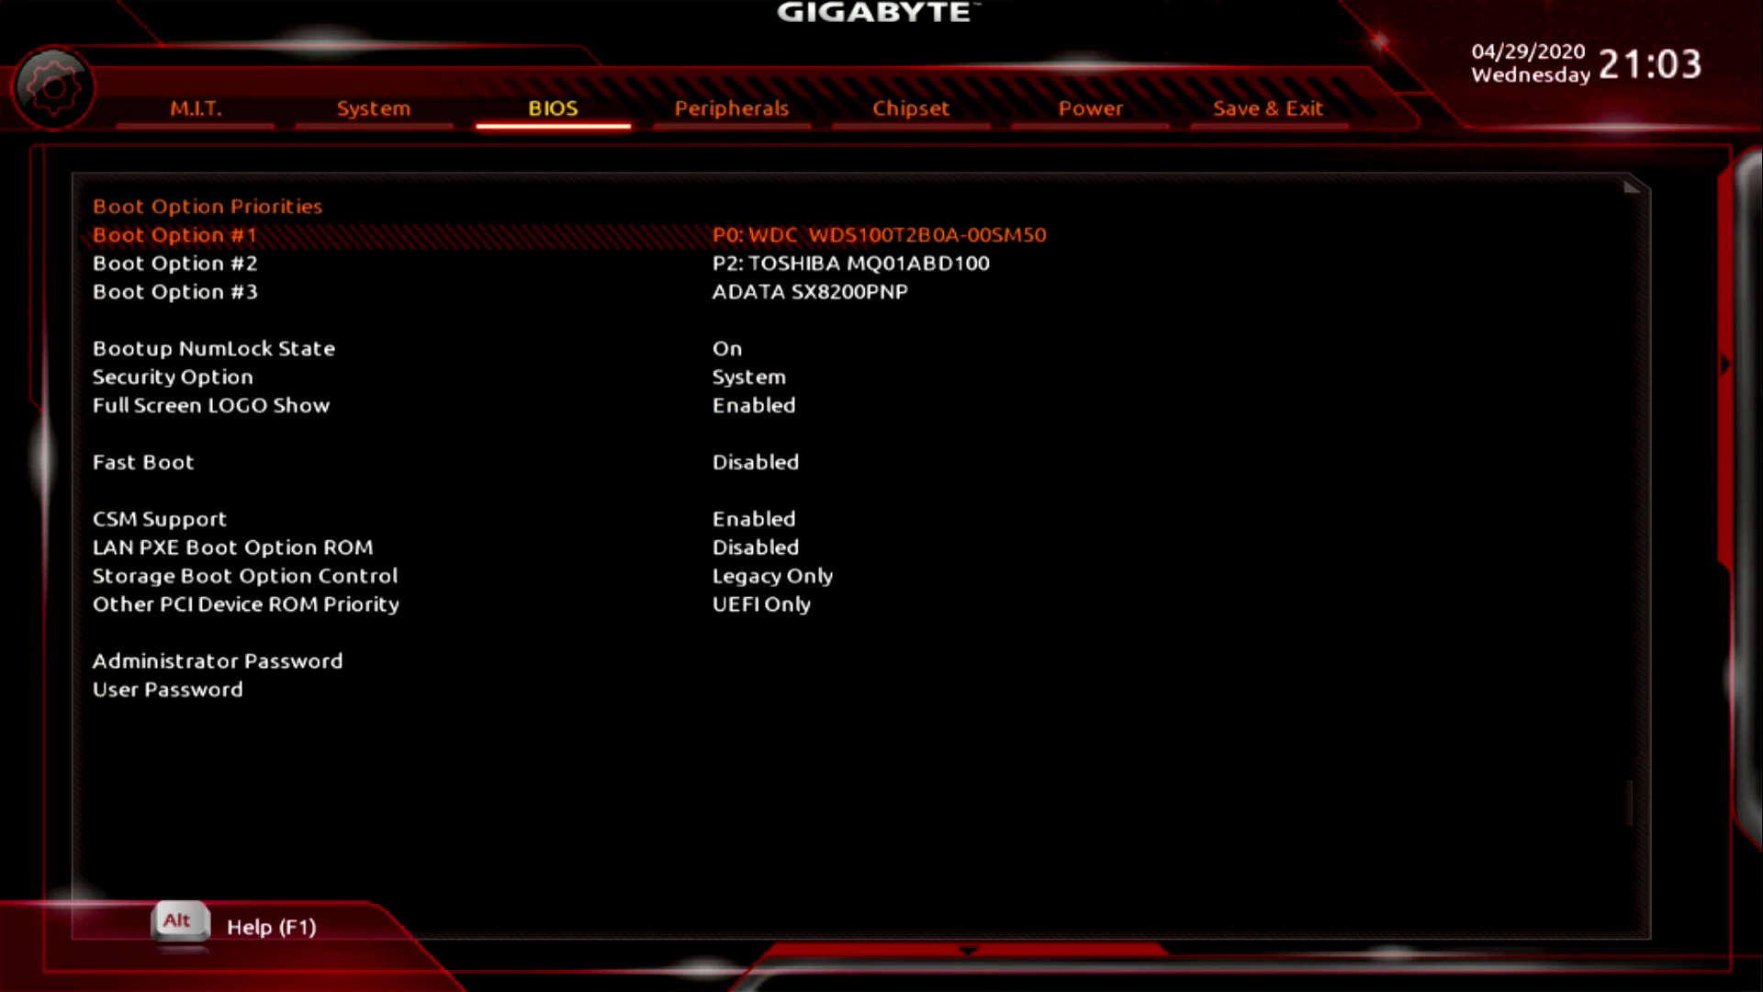
key(Return)
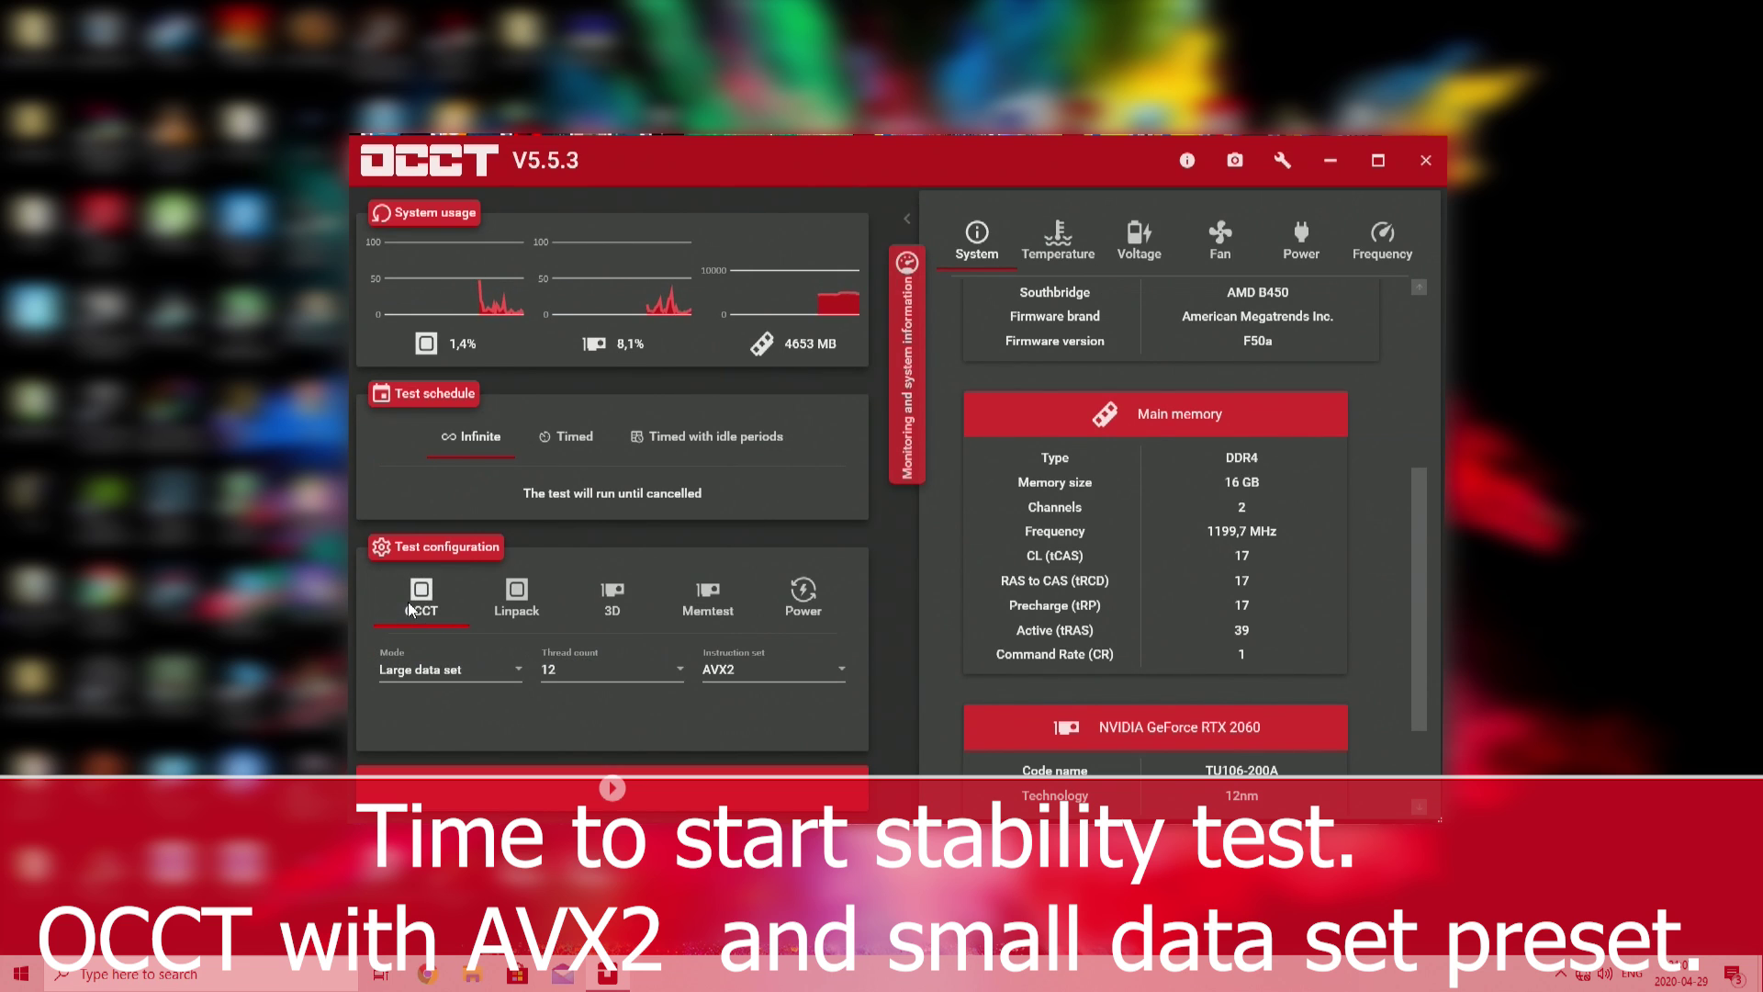
Start OCCT's CPU test with Small data set mode and the AVX2 instruction set
click(420, 669)
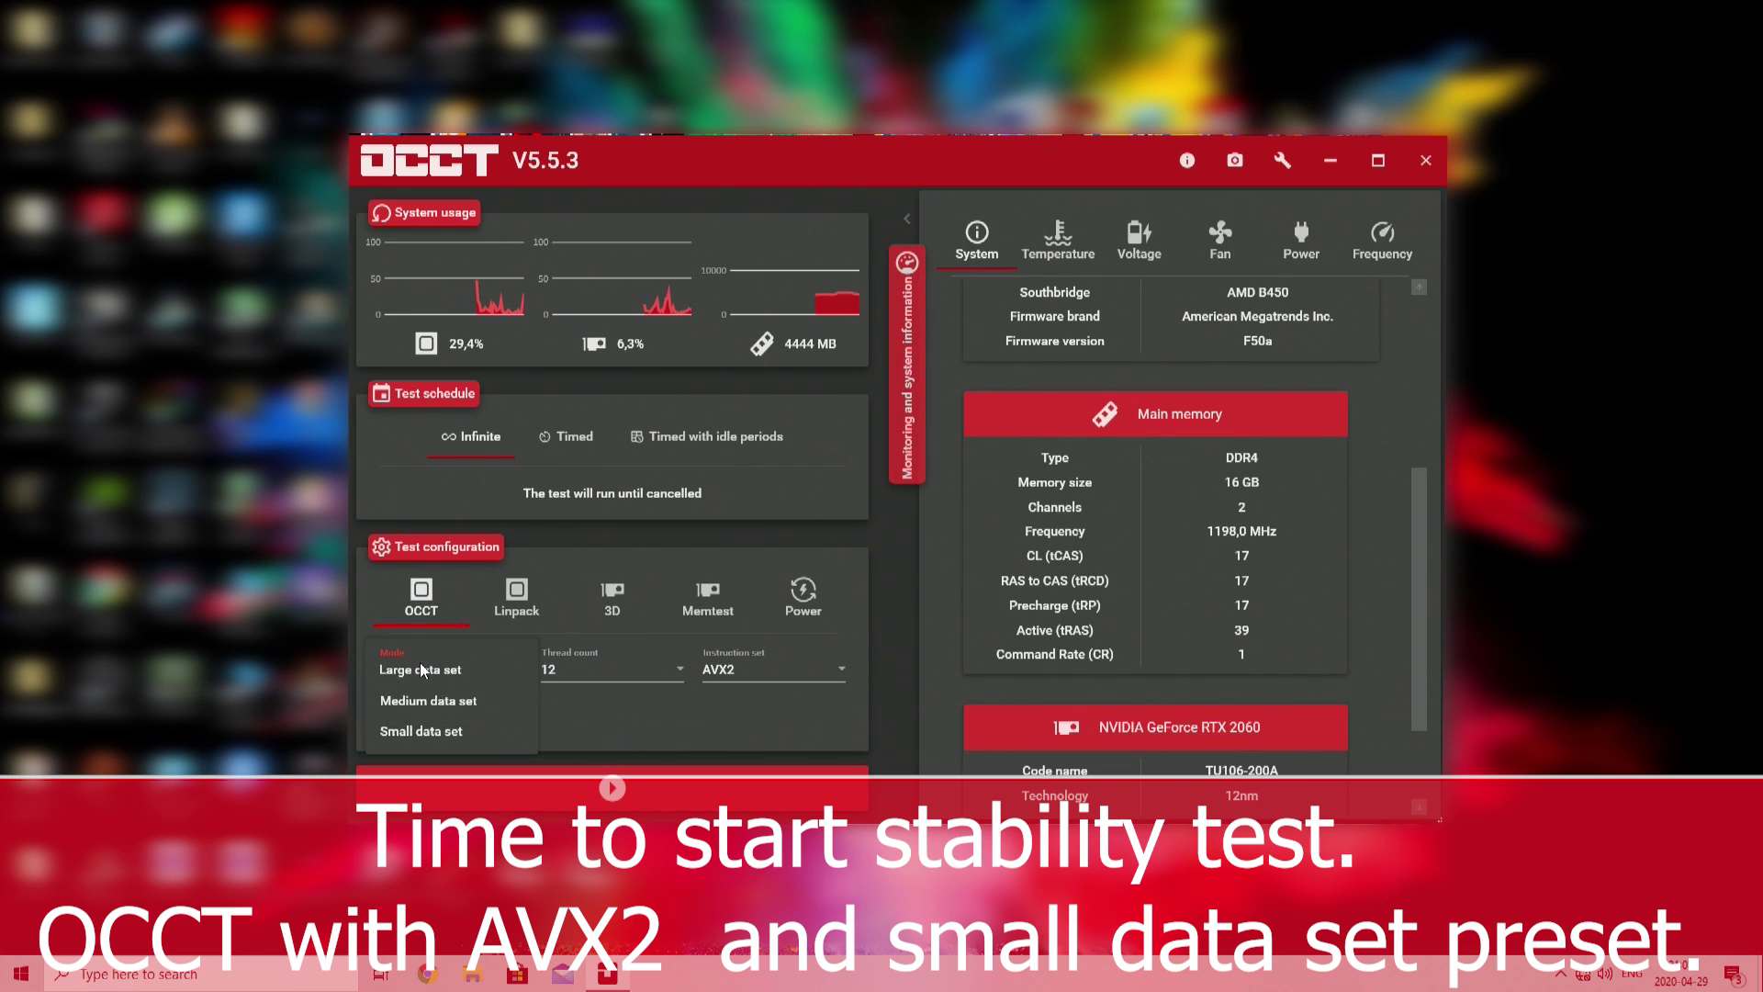
click(422, 731)
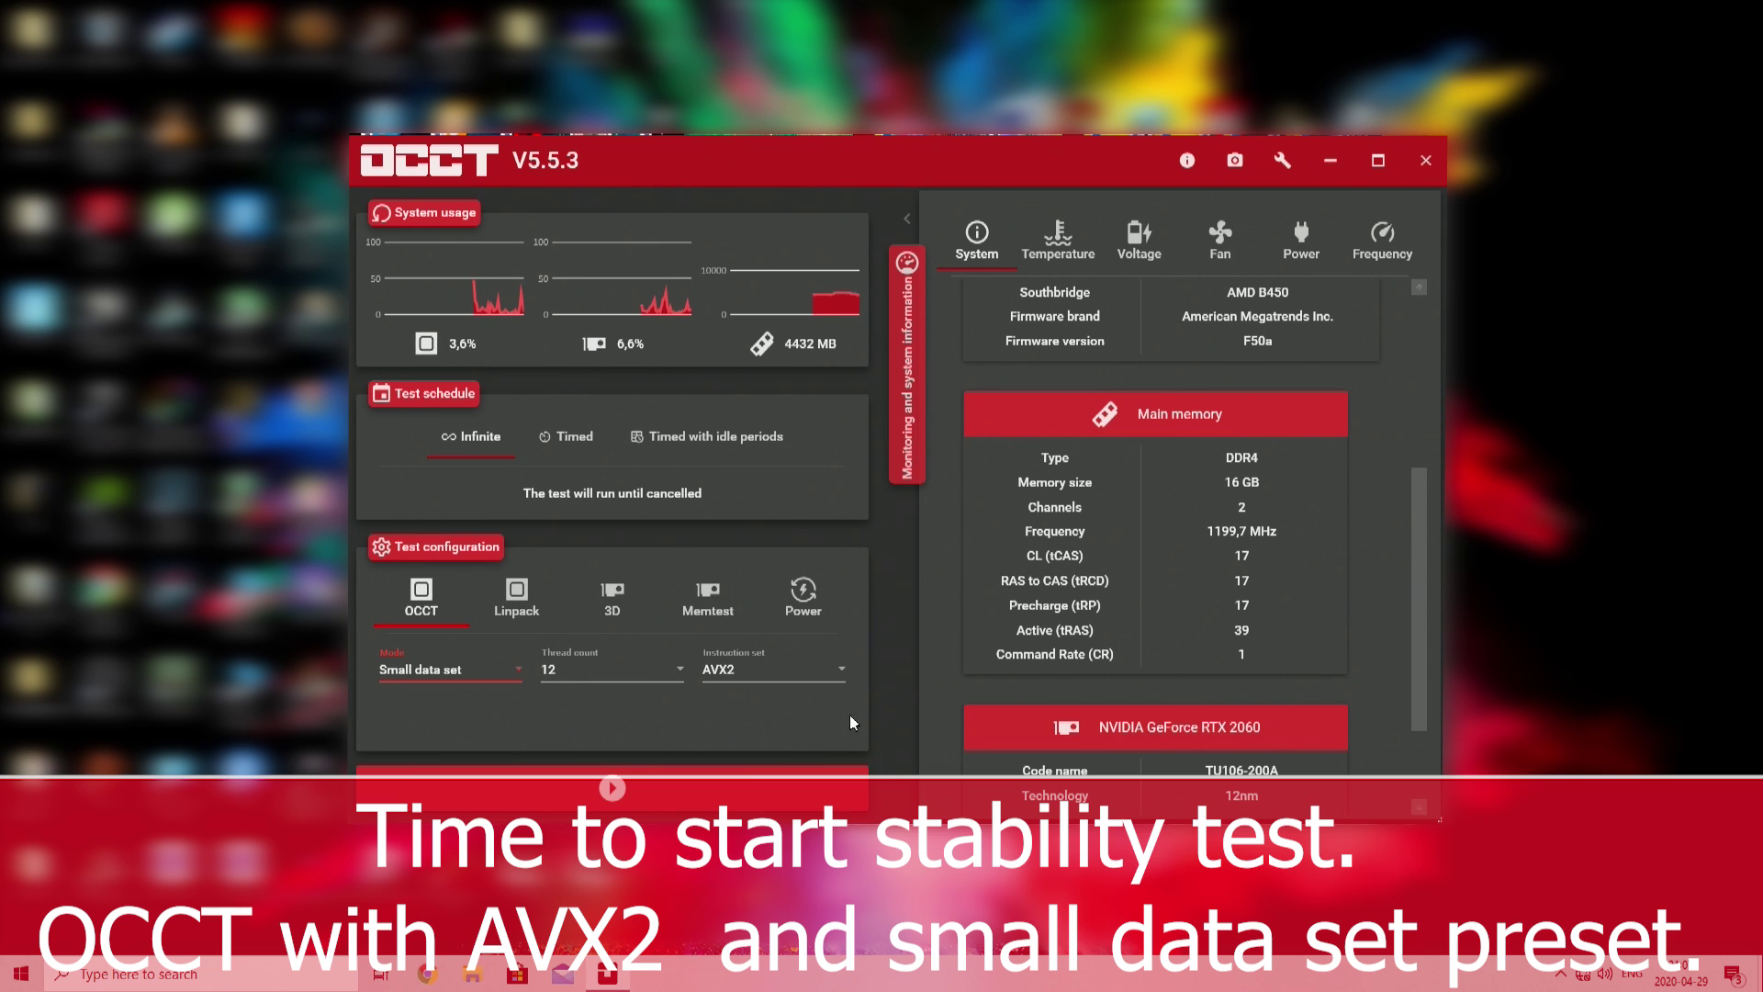
click(808, 679)
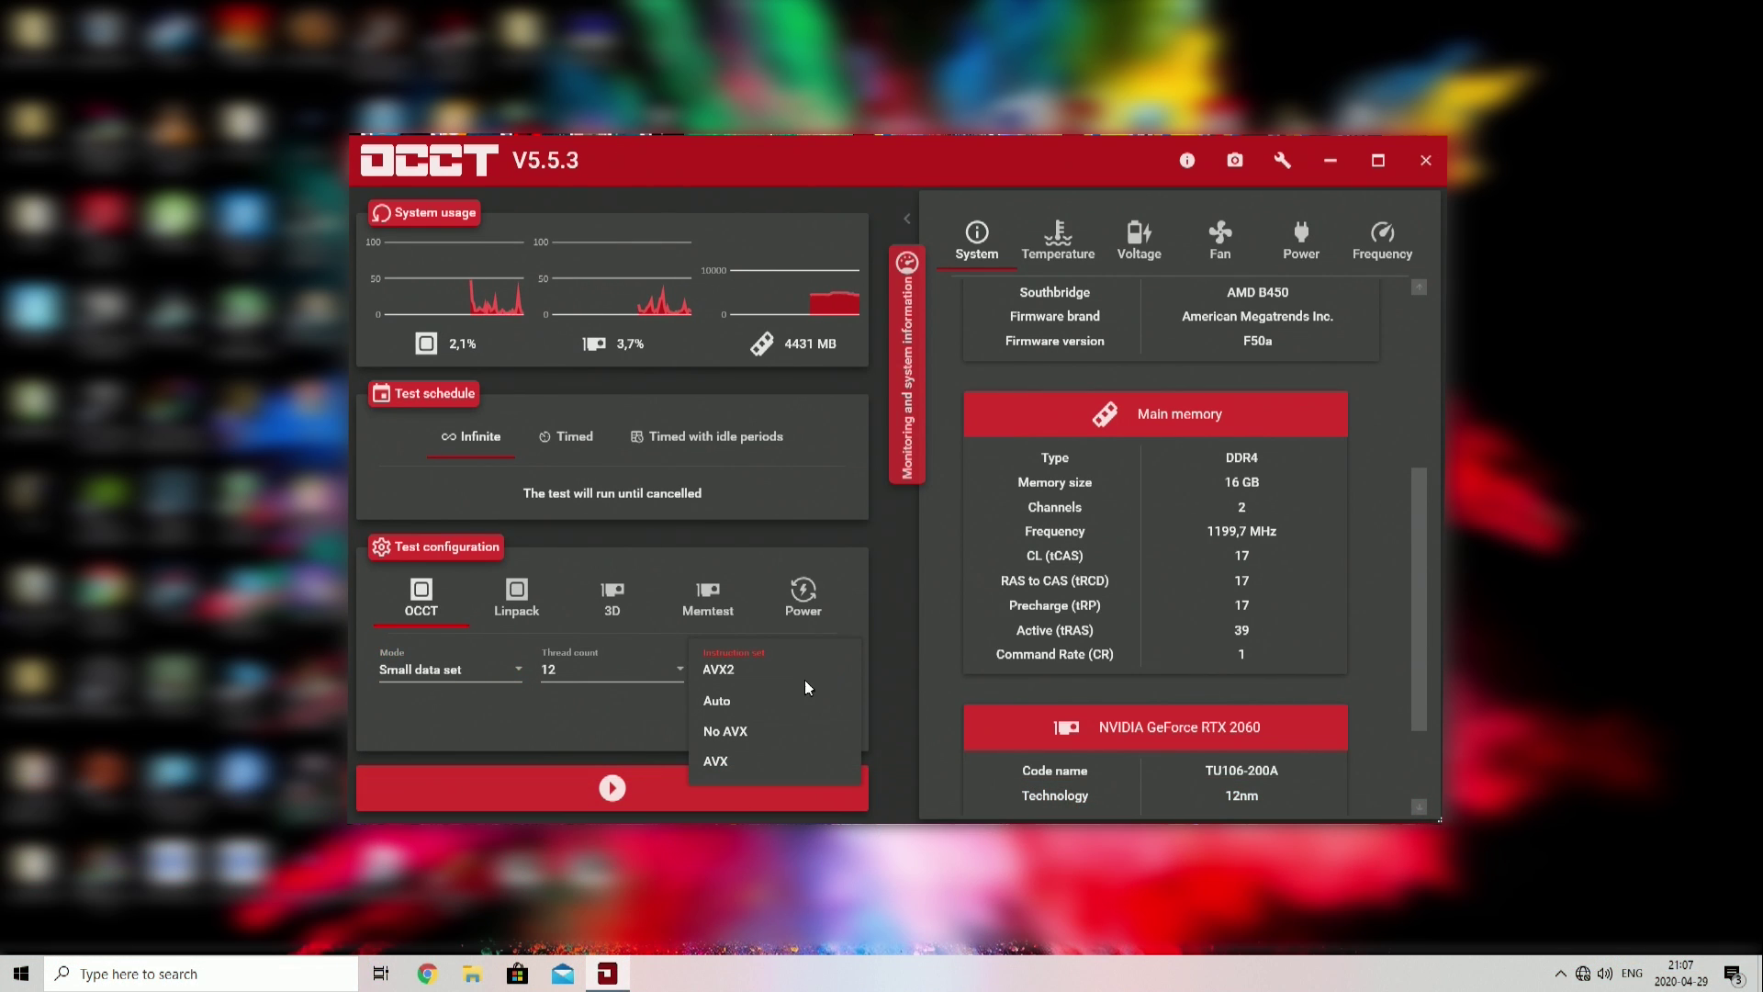
click(754, 678)
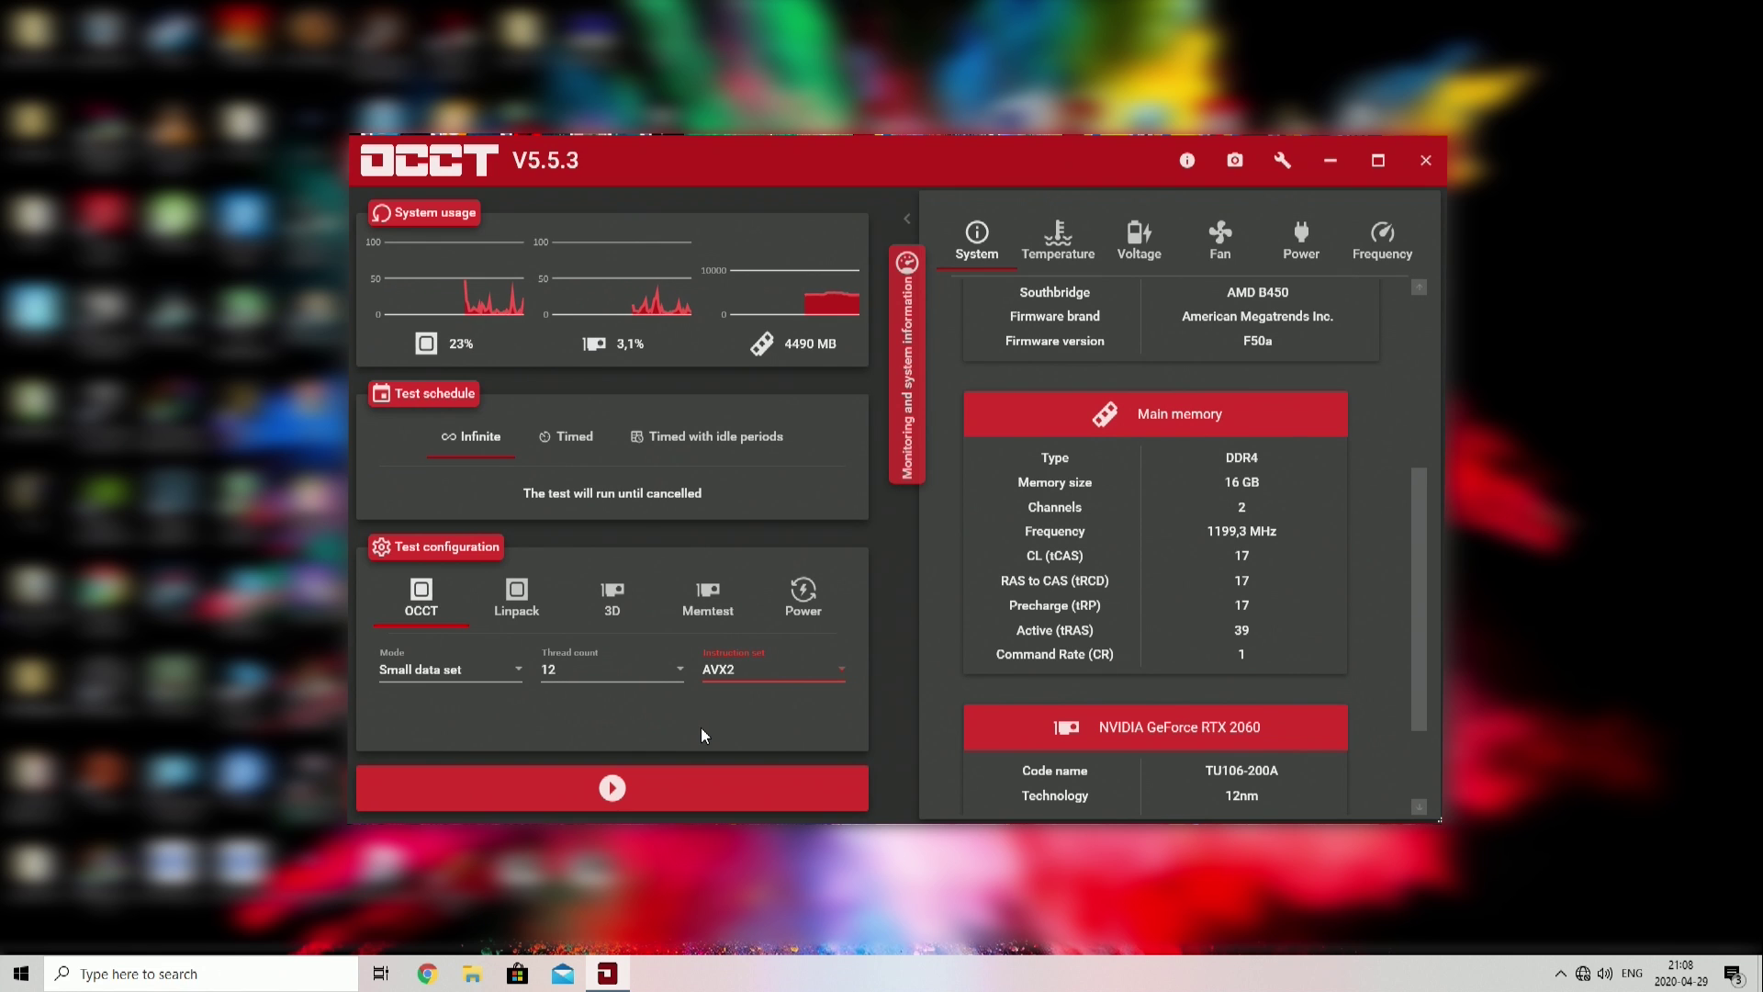
click(679, 783)
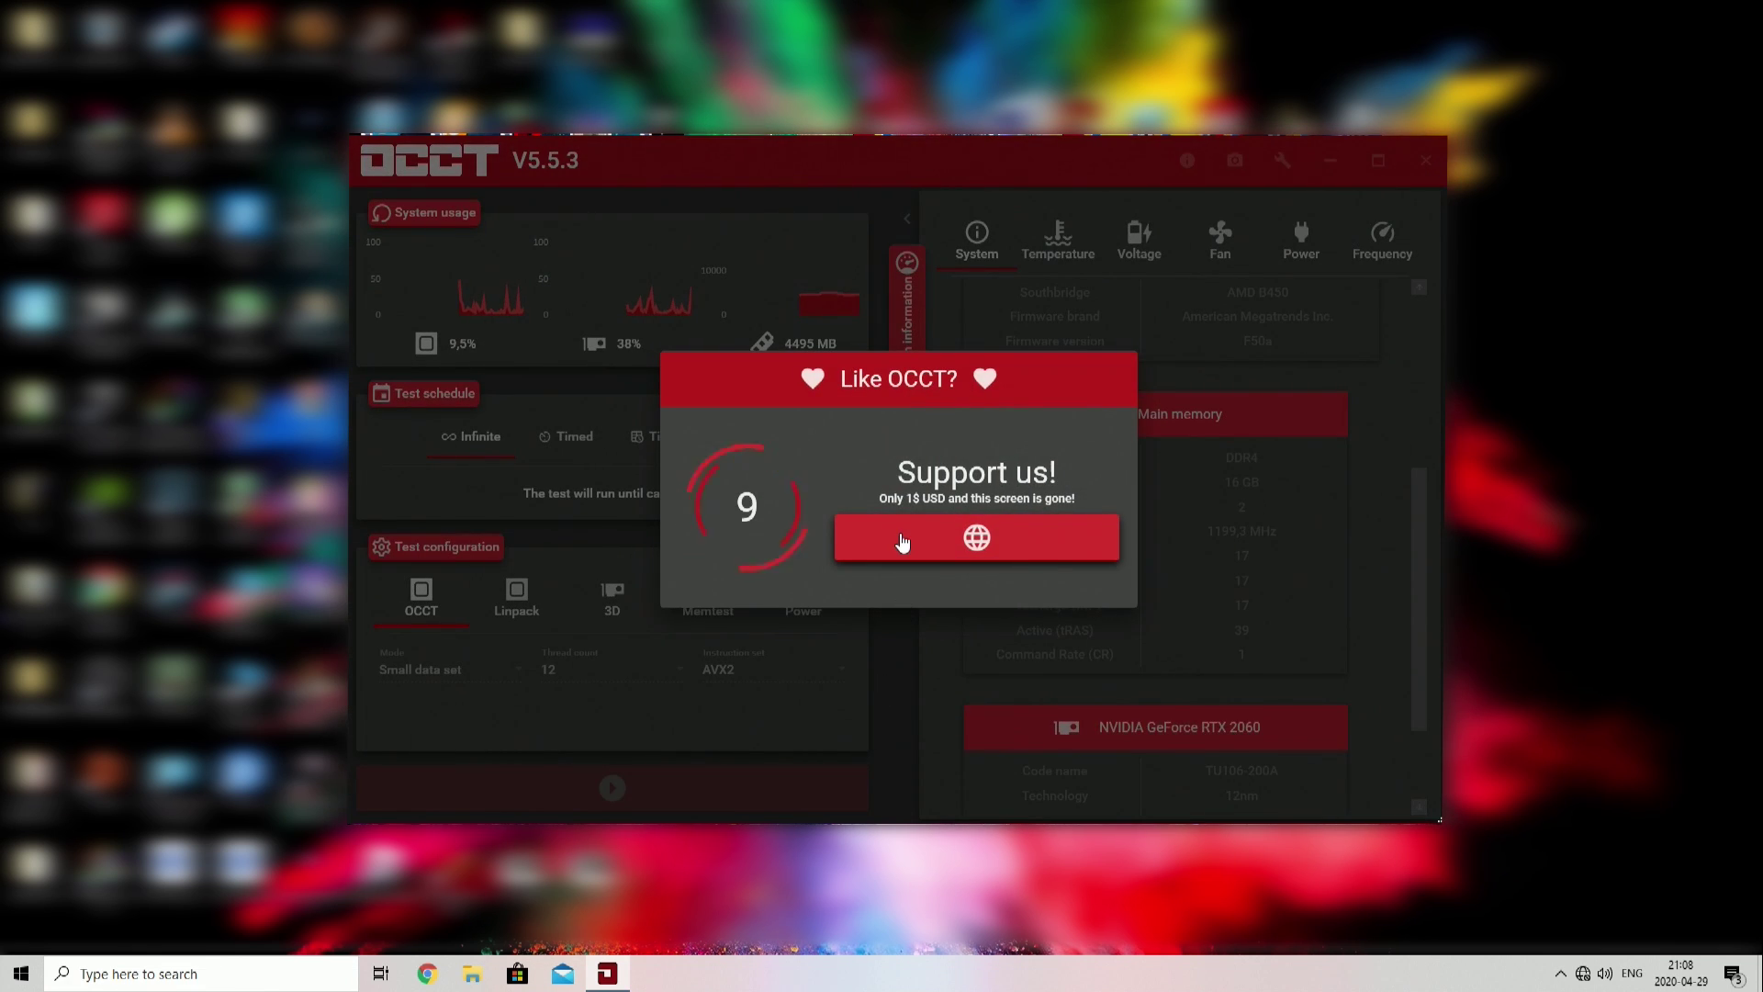
click(895, 602)
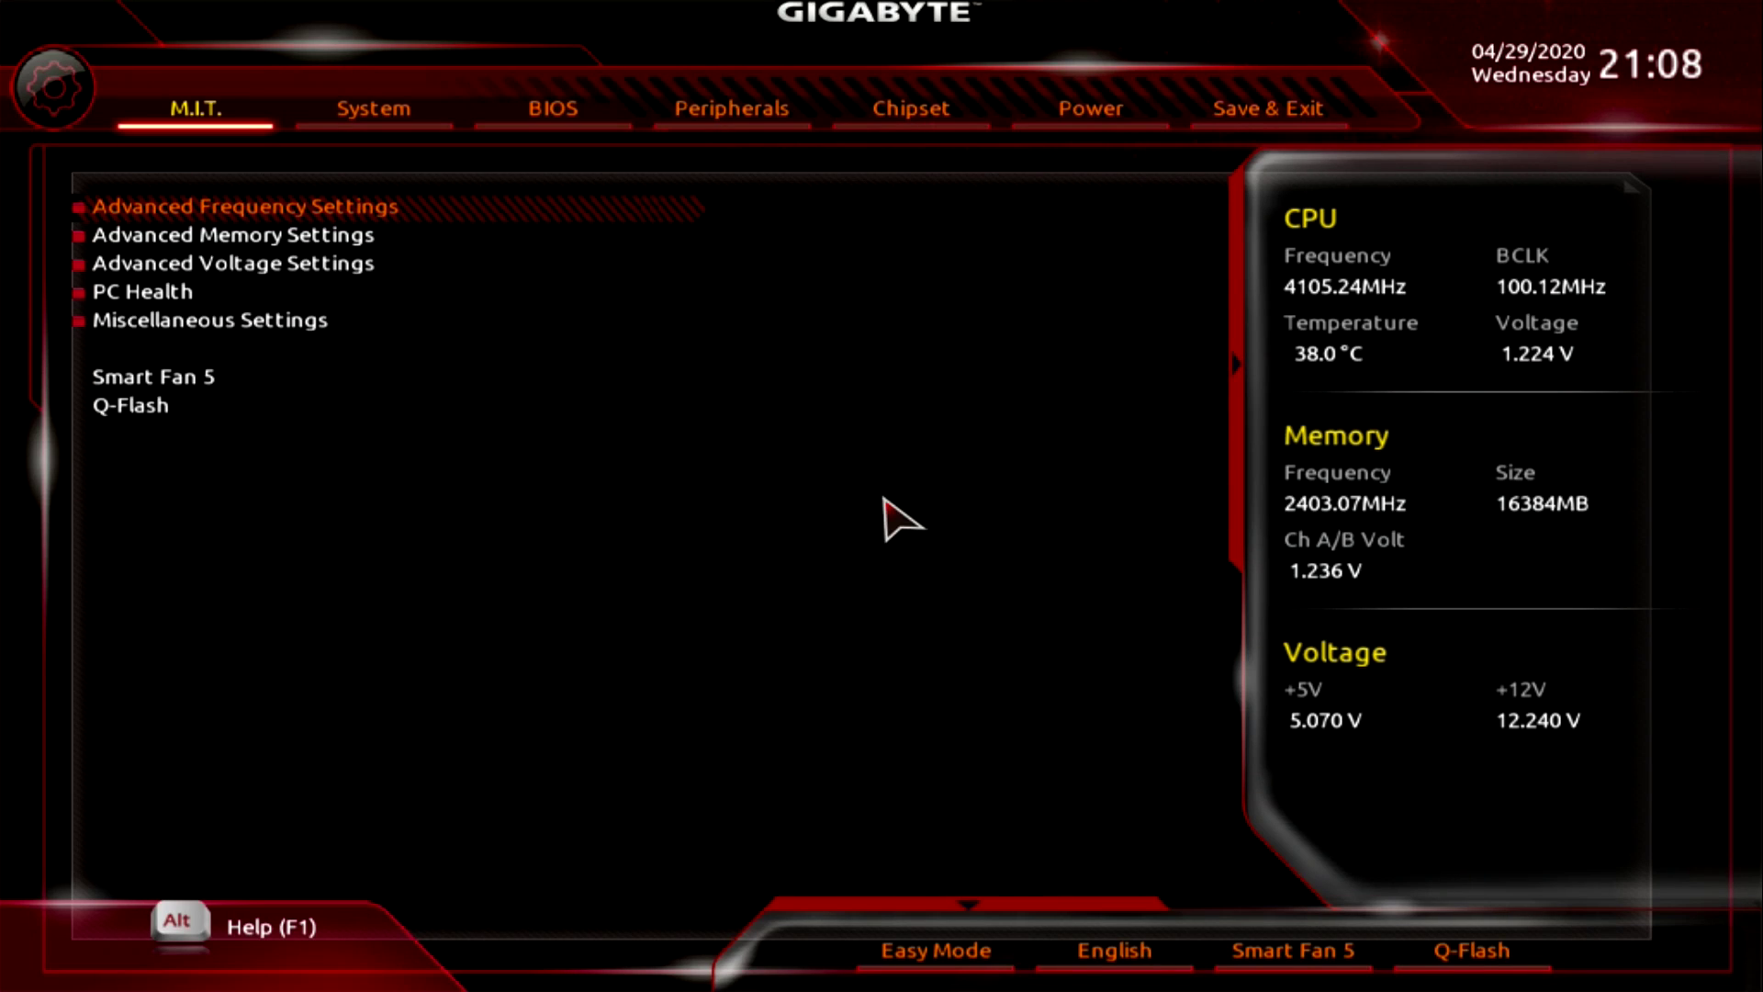
Raise CPU Vcore one step to 1.27500V in Advanced Voltage Settings, then save and reset
key(Down)
key(Down)
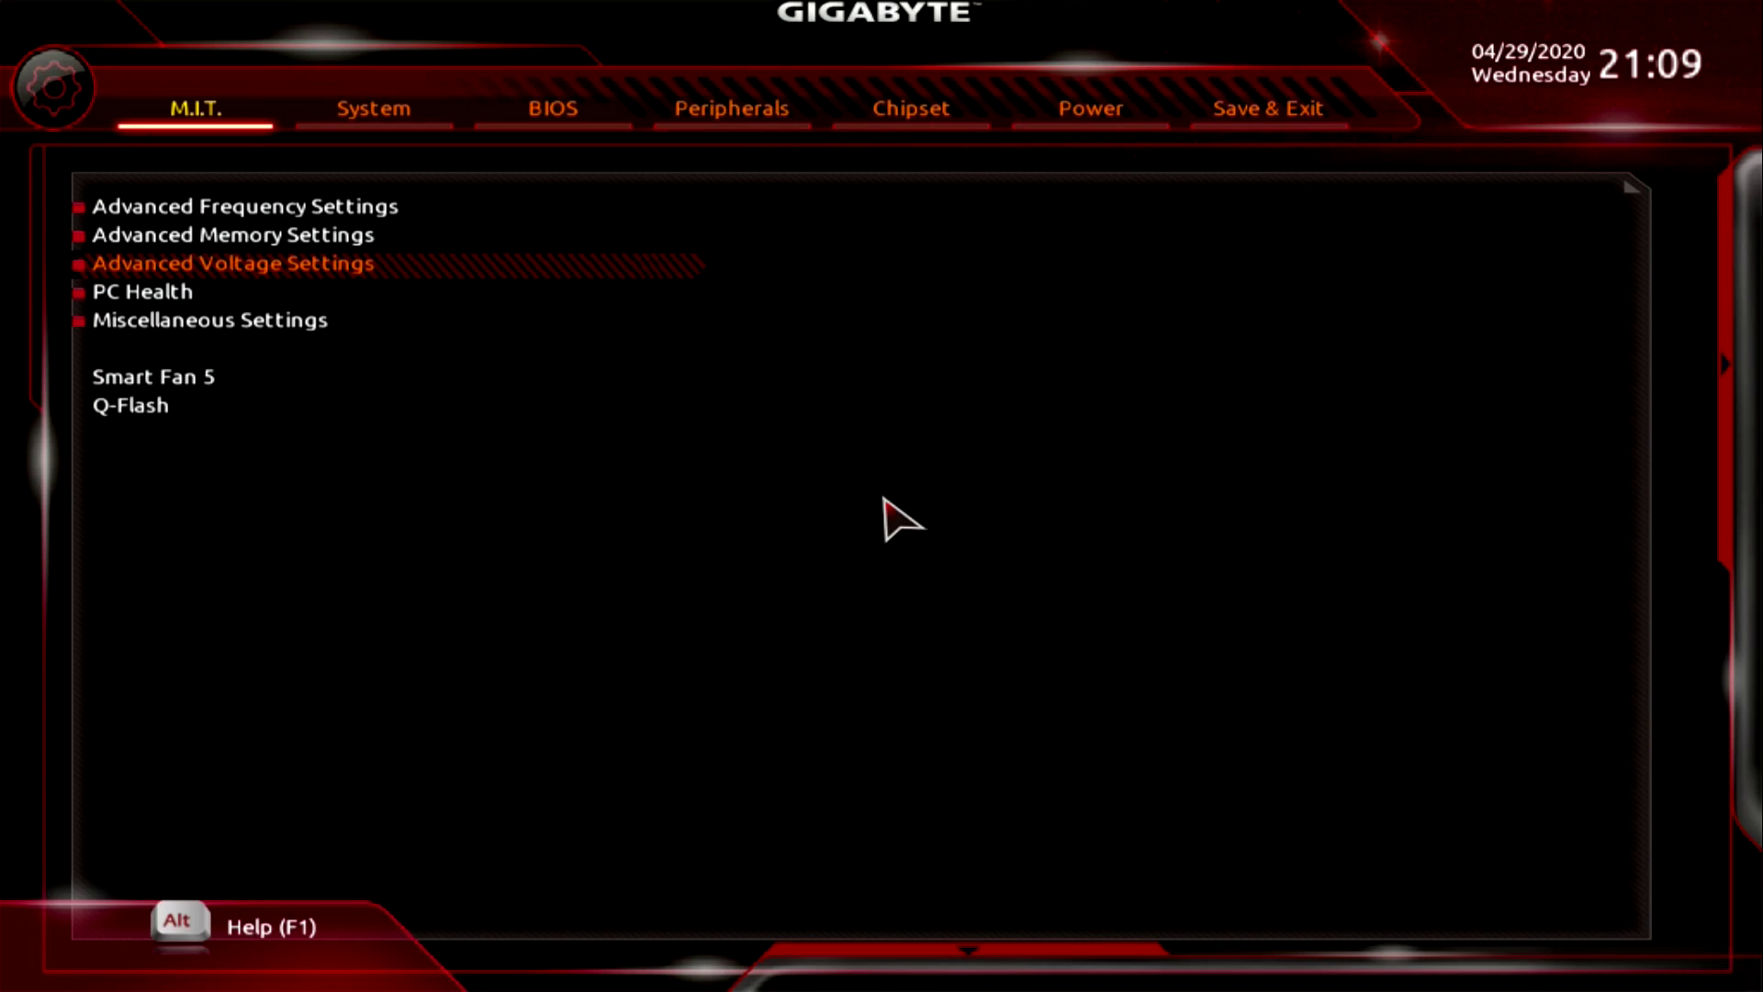
key(Return)
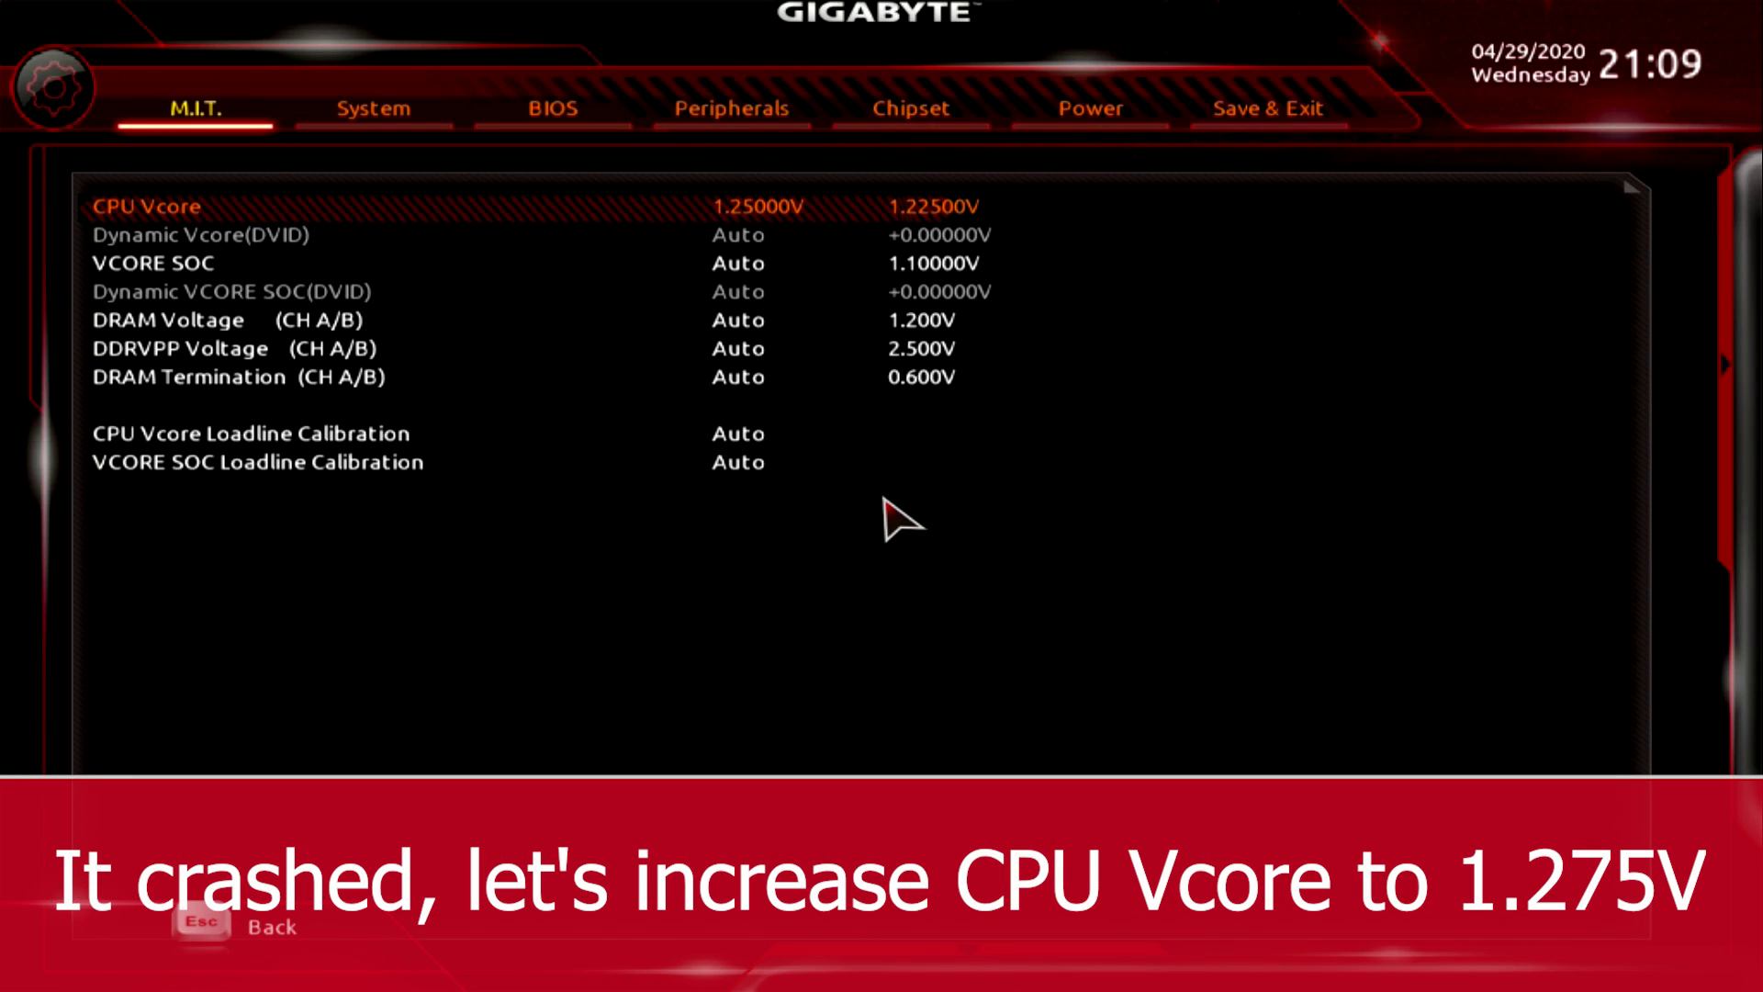
key(plus)
key(plus)
key(plus)
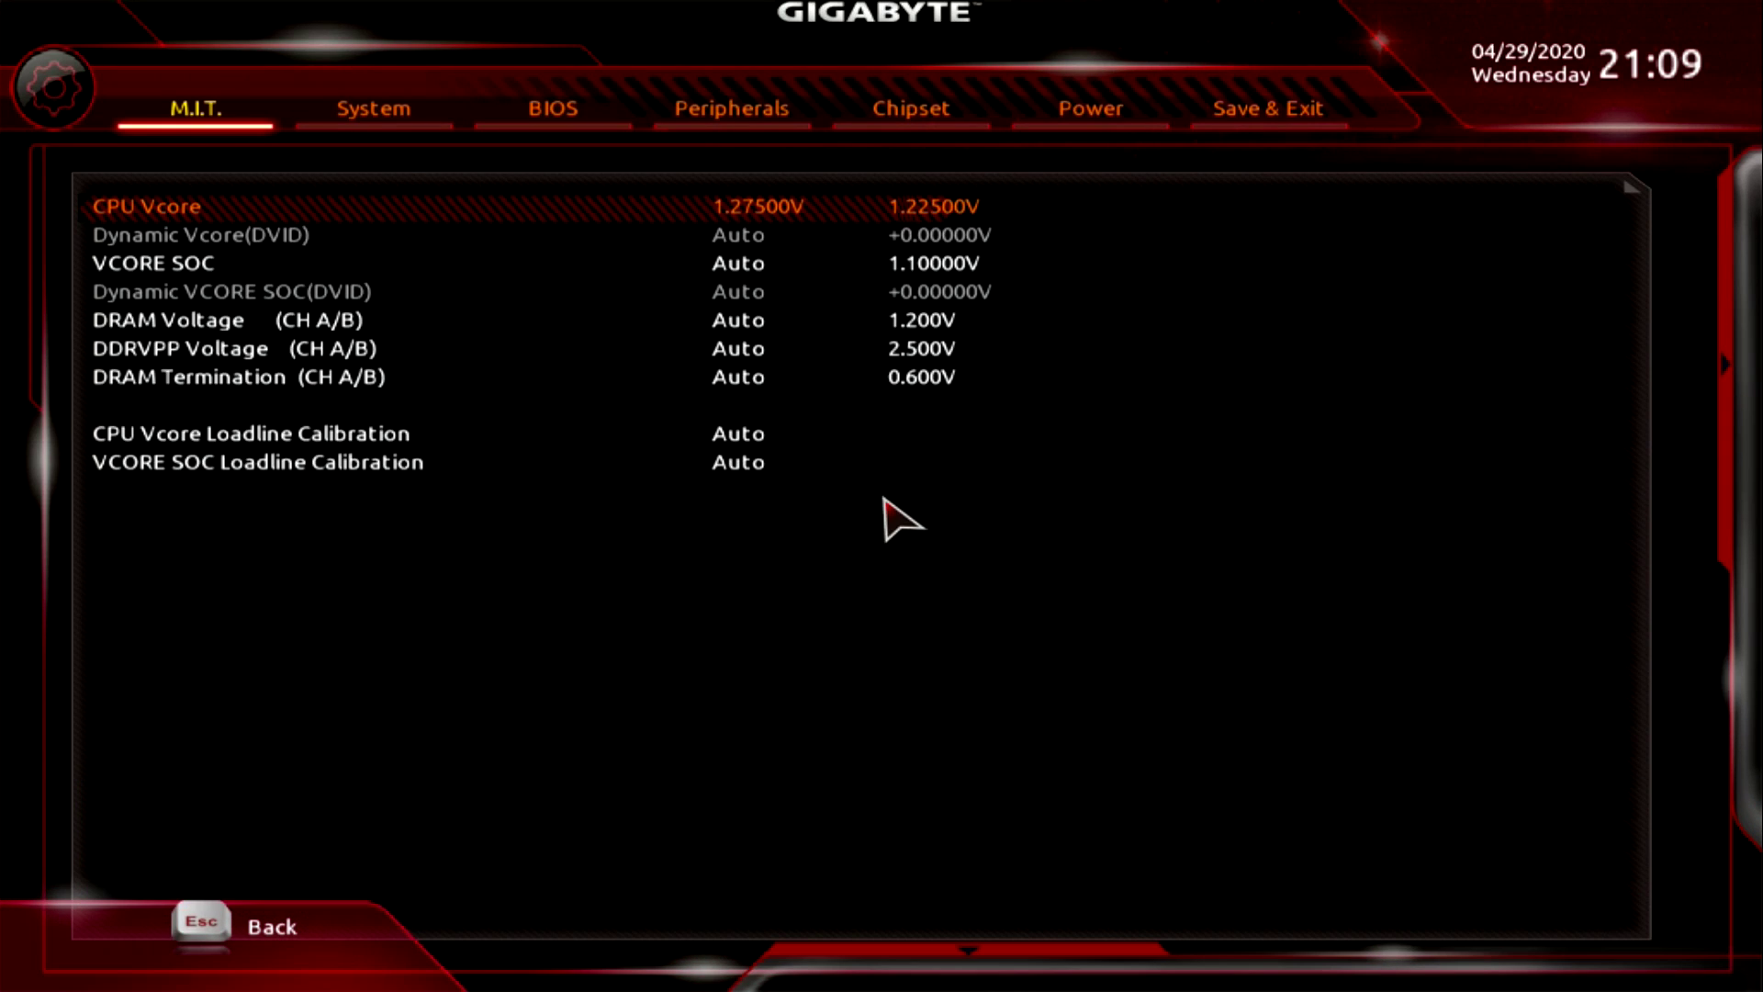
key(Right)
key(Right)
key(Right)
key(Right)
key(Right)
key(Right)
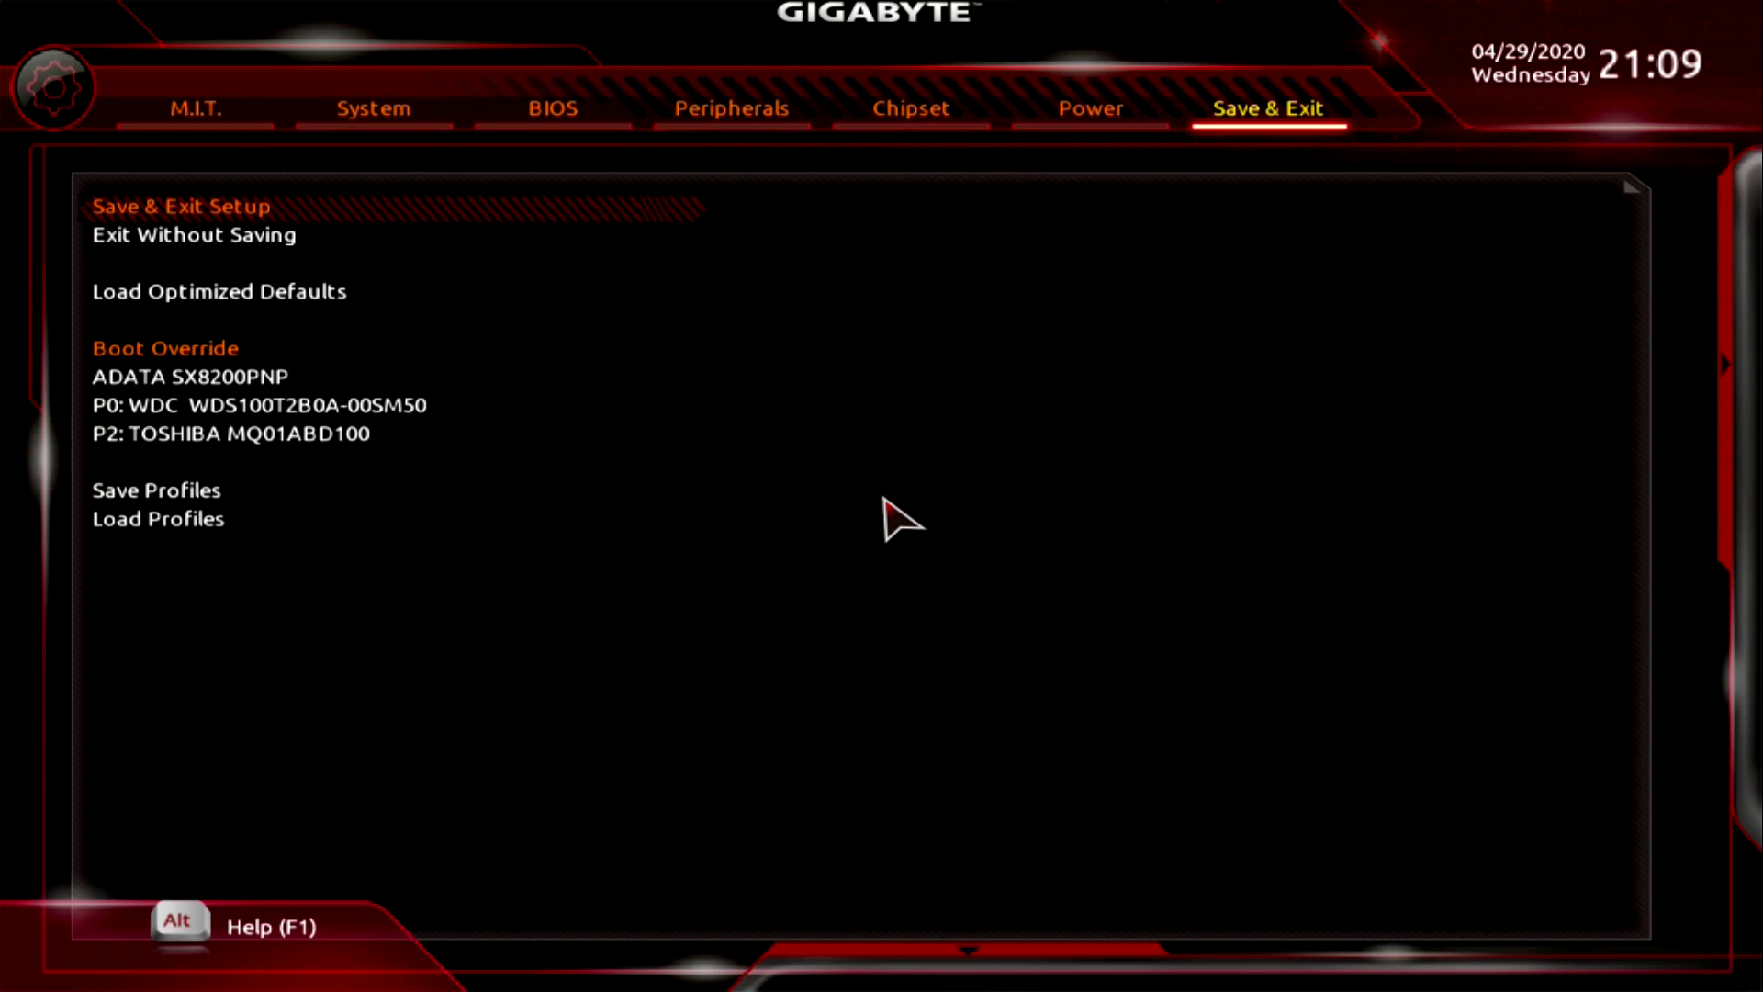
key(Return)
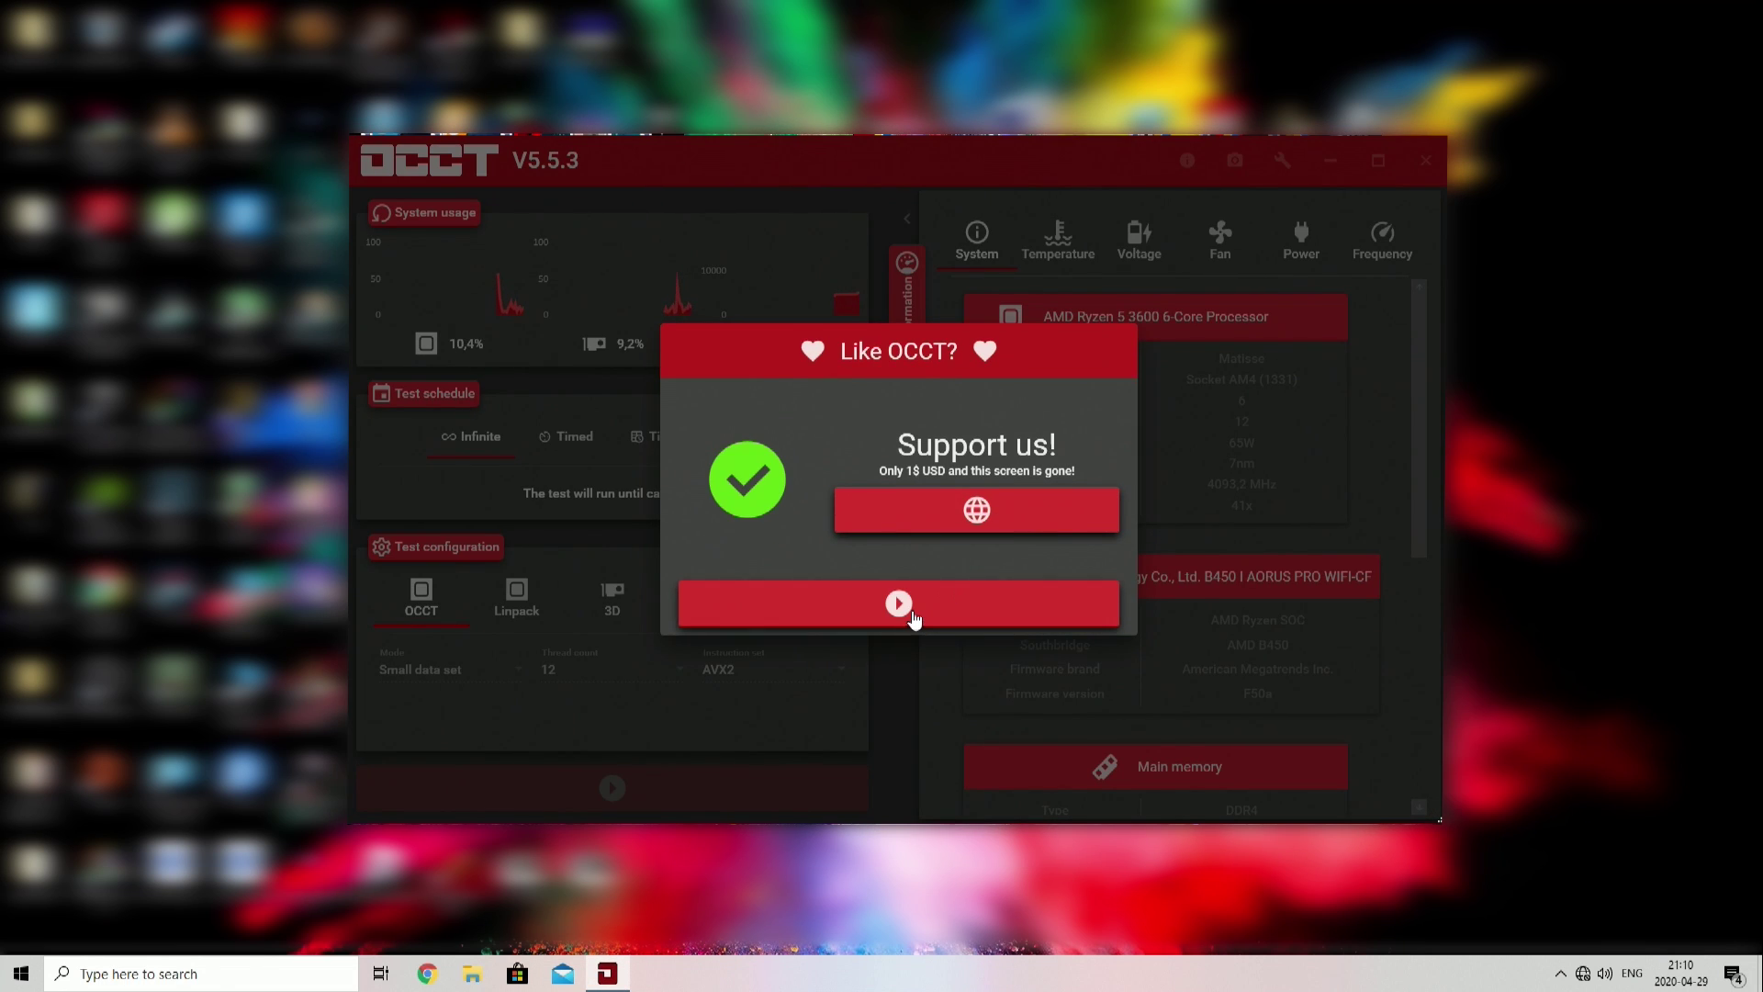
Run the AVX2 CPU test at 1.275V, checking temperature, core frequency and fan speed readings
click(912, 606)
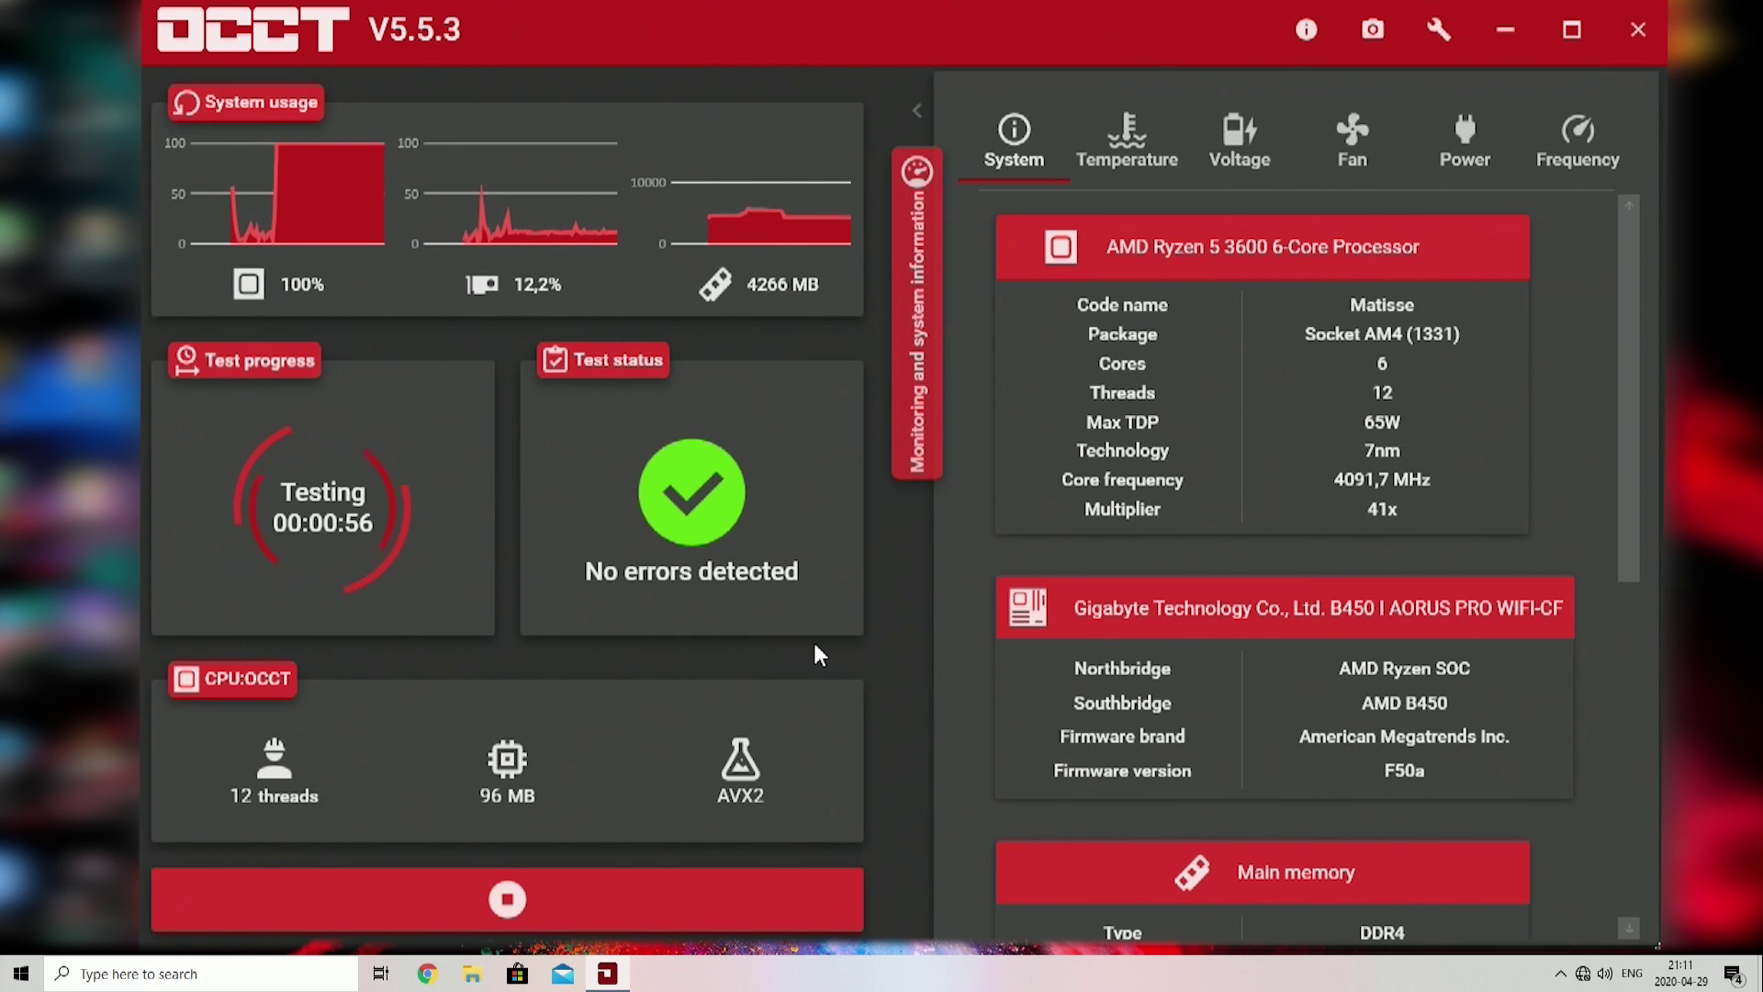
click(1138, 161)
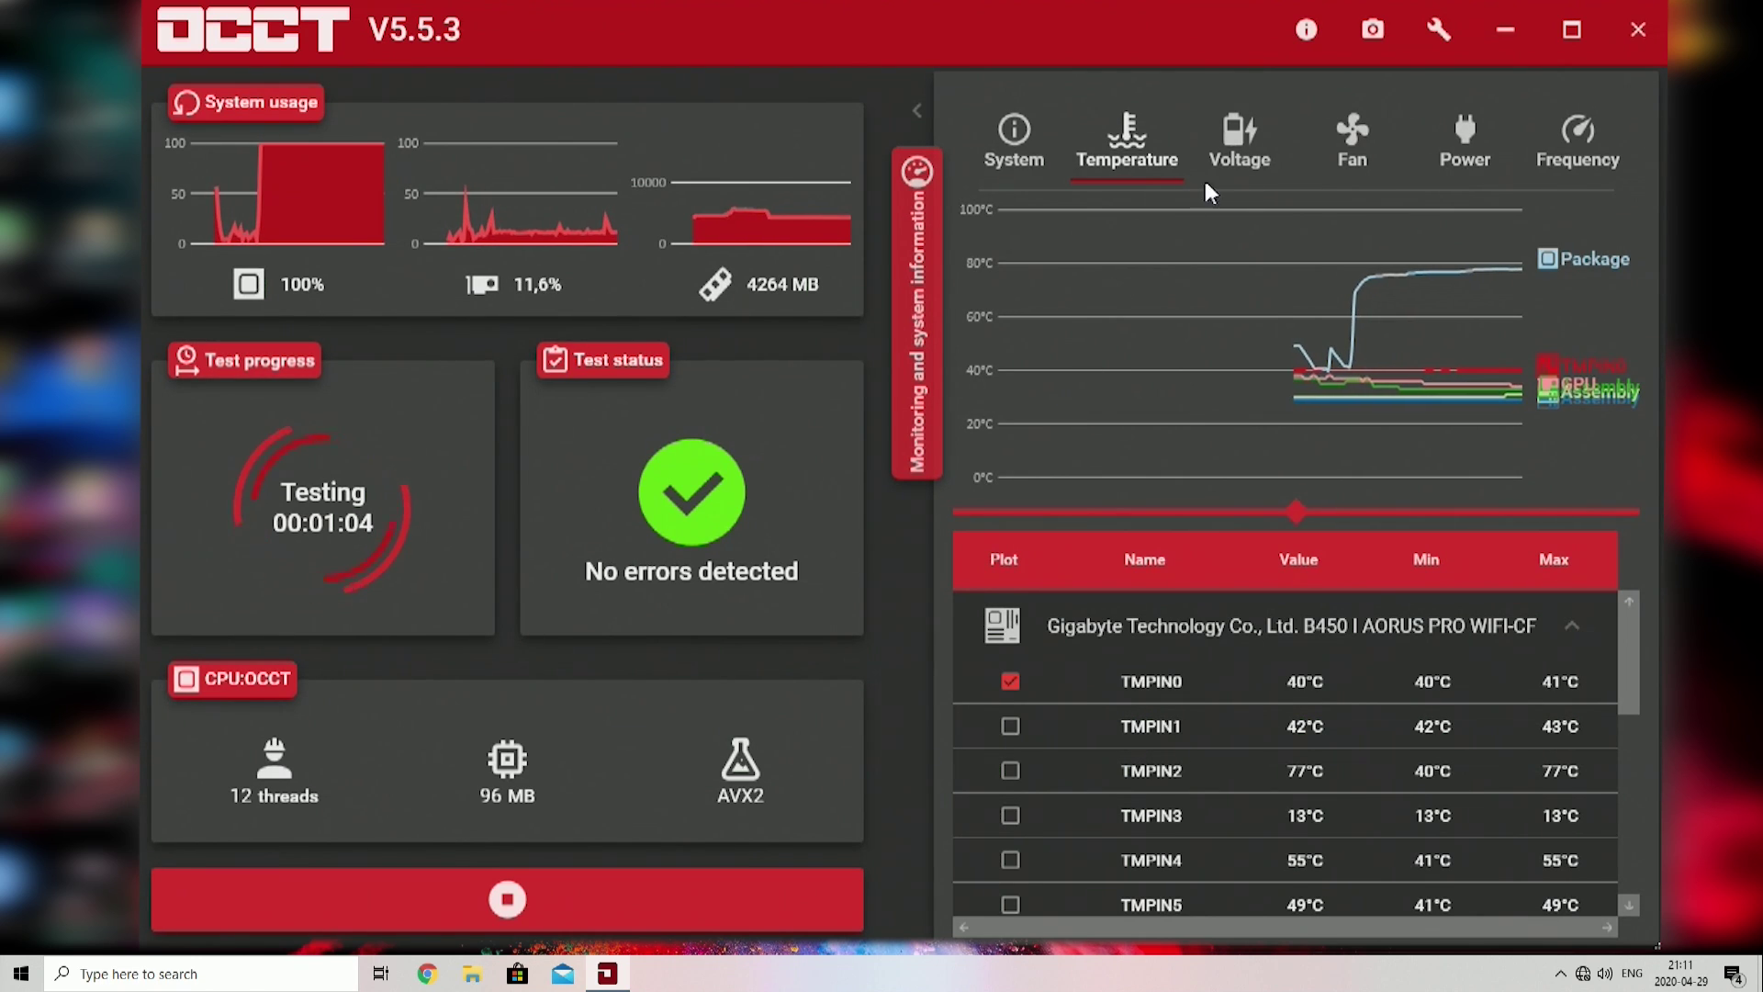
click(1540, 129)
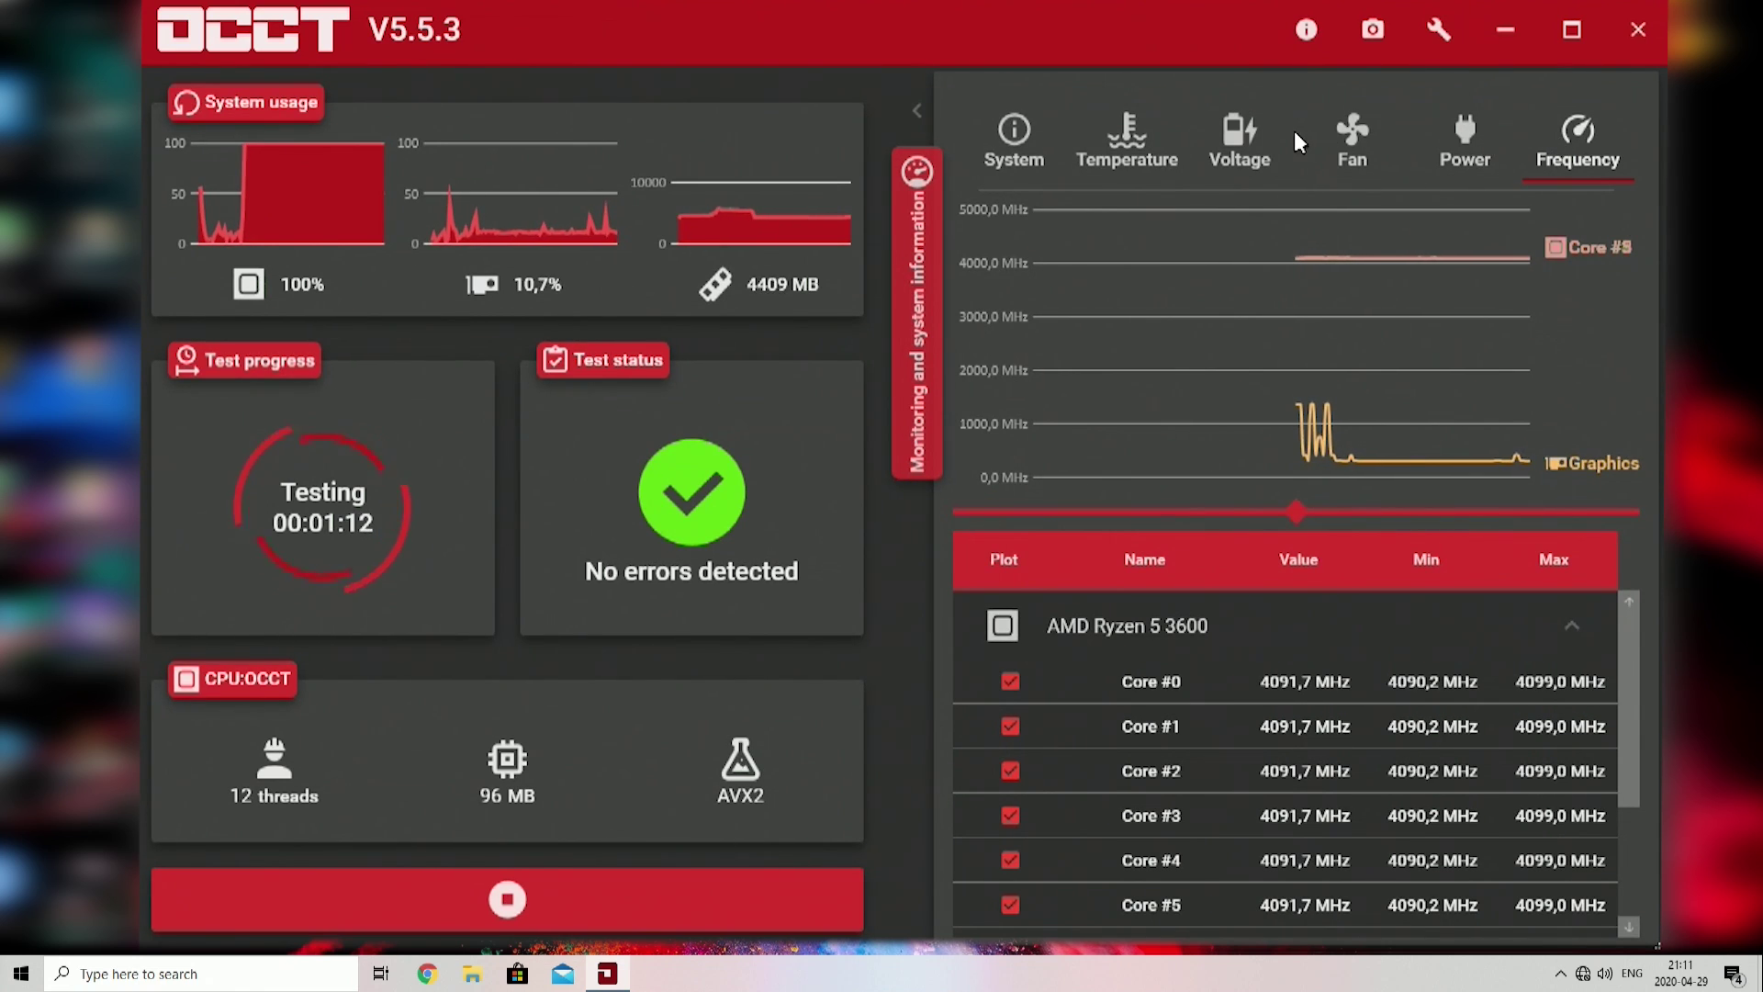
click(1354, 136)
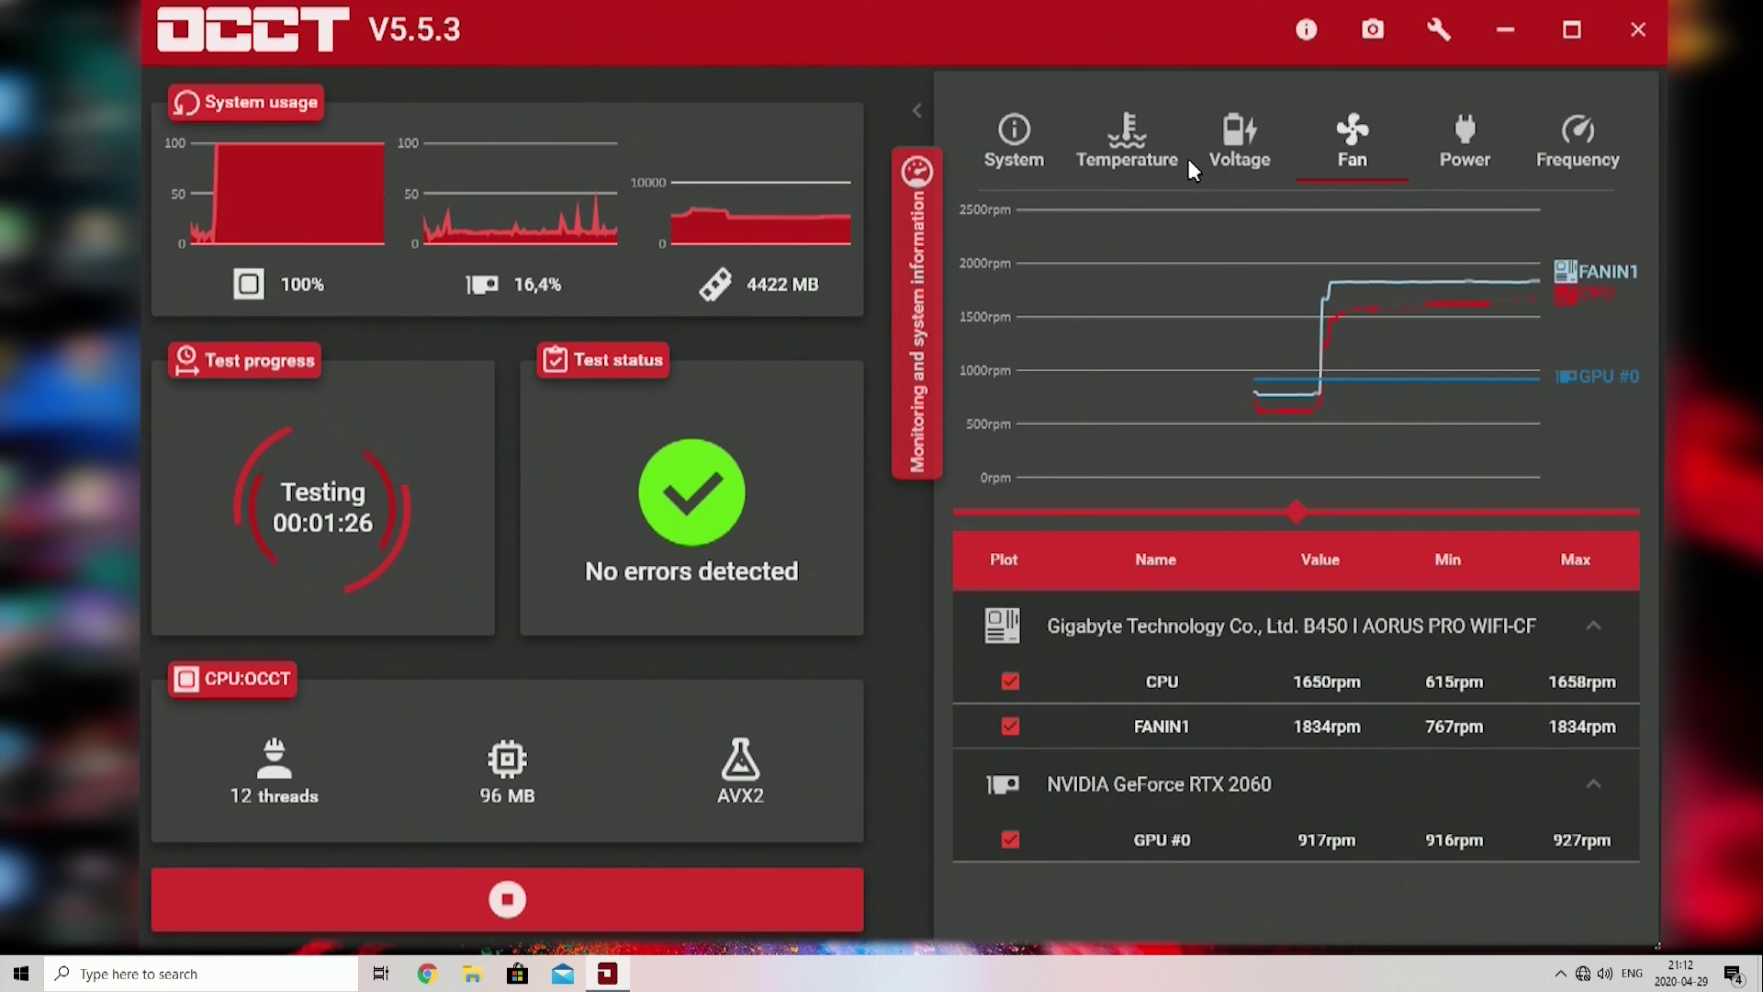
click(1138, 145)
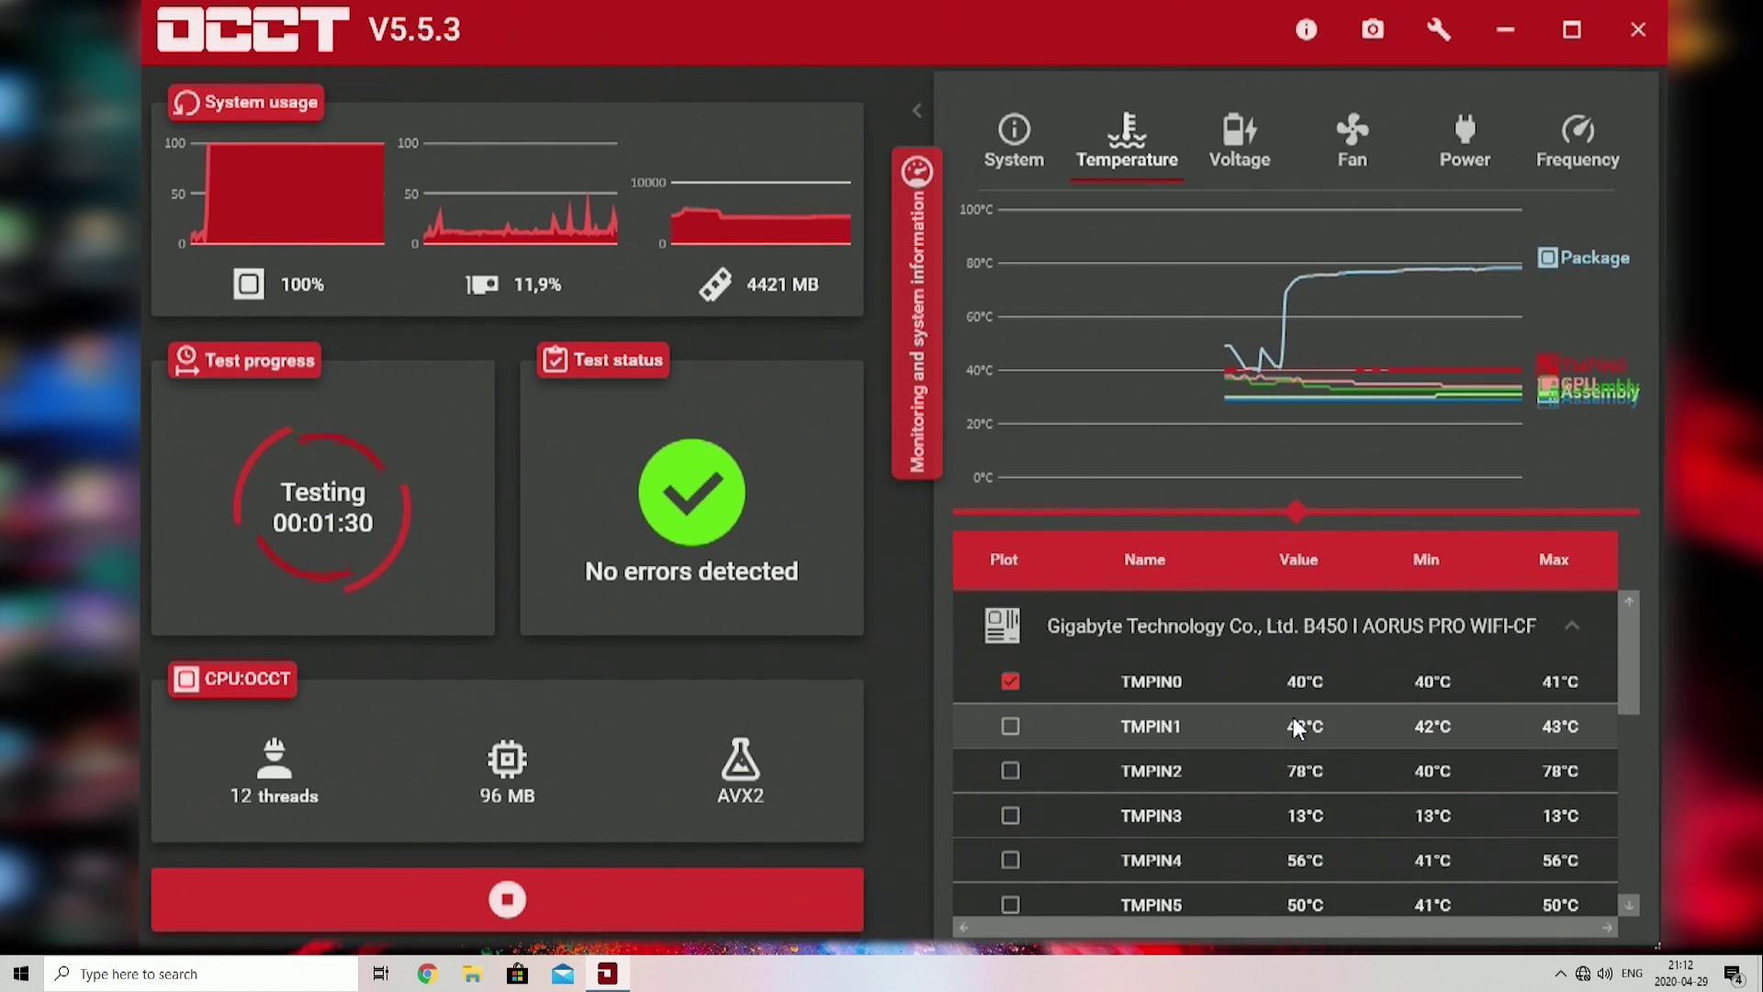
scroll(1292, 718, down, 3)
scroll(1294, 730, down, 1)
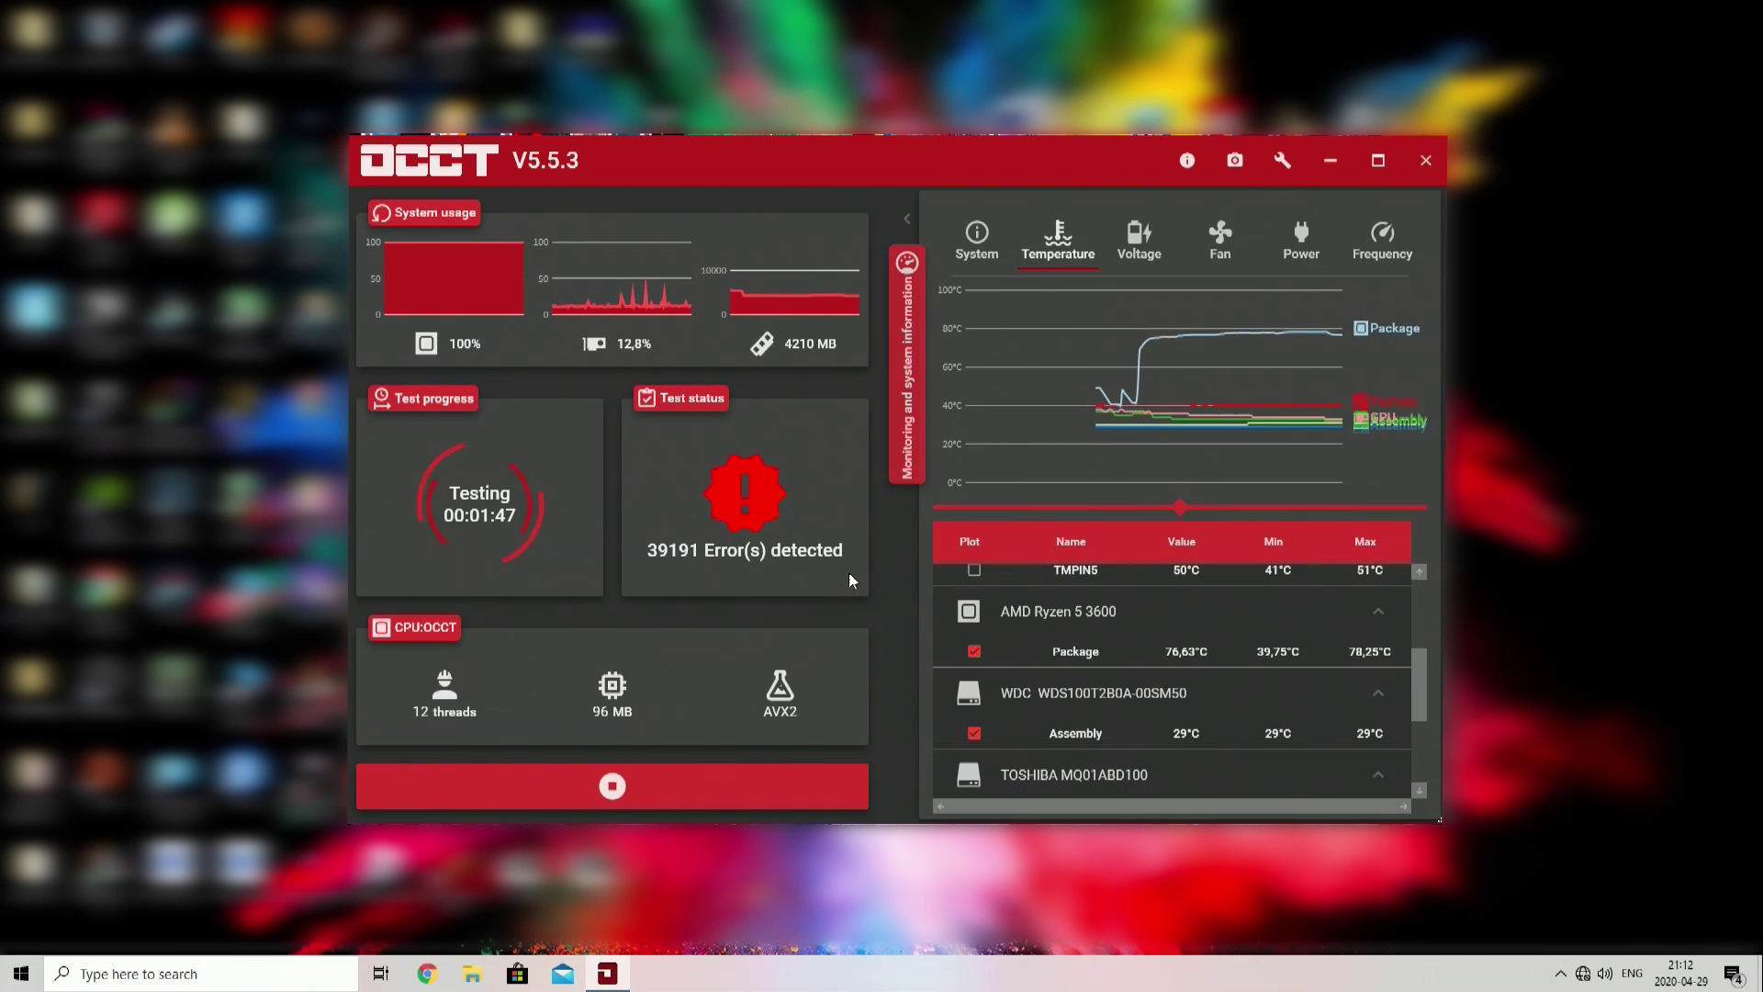
Stop the erroring OCCT test and open Advanced Voltage Settings in the BIOS
click(657, 804)
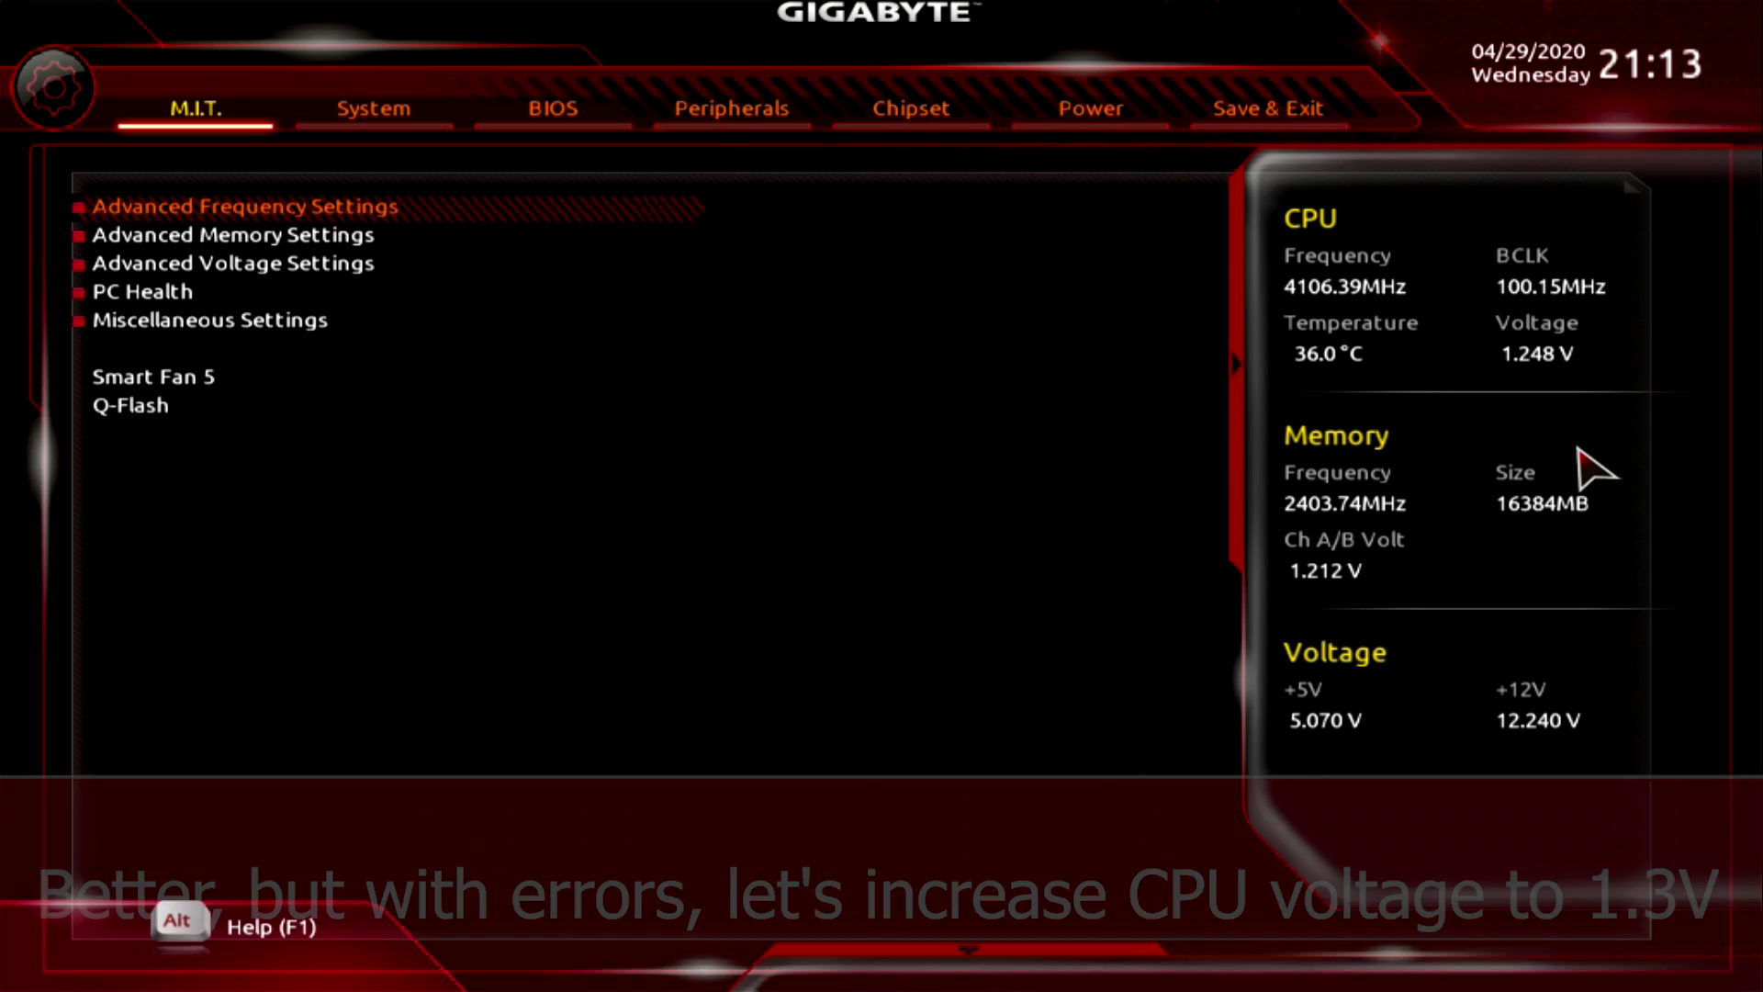
key(Down)
key(Down)
key(Return)
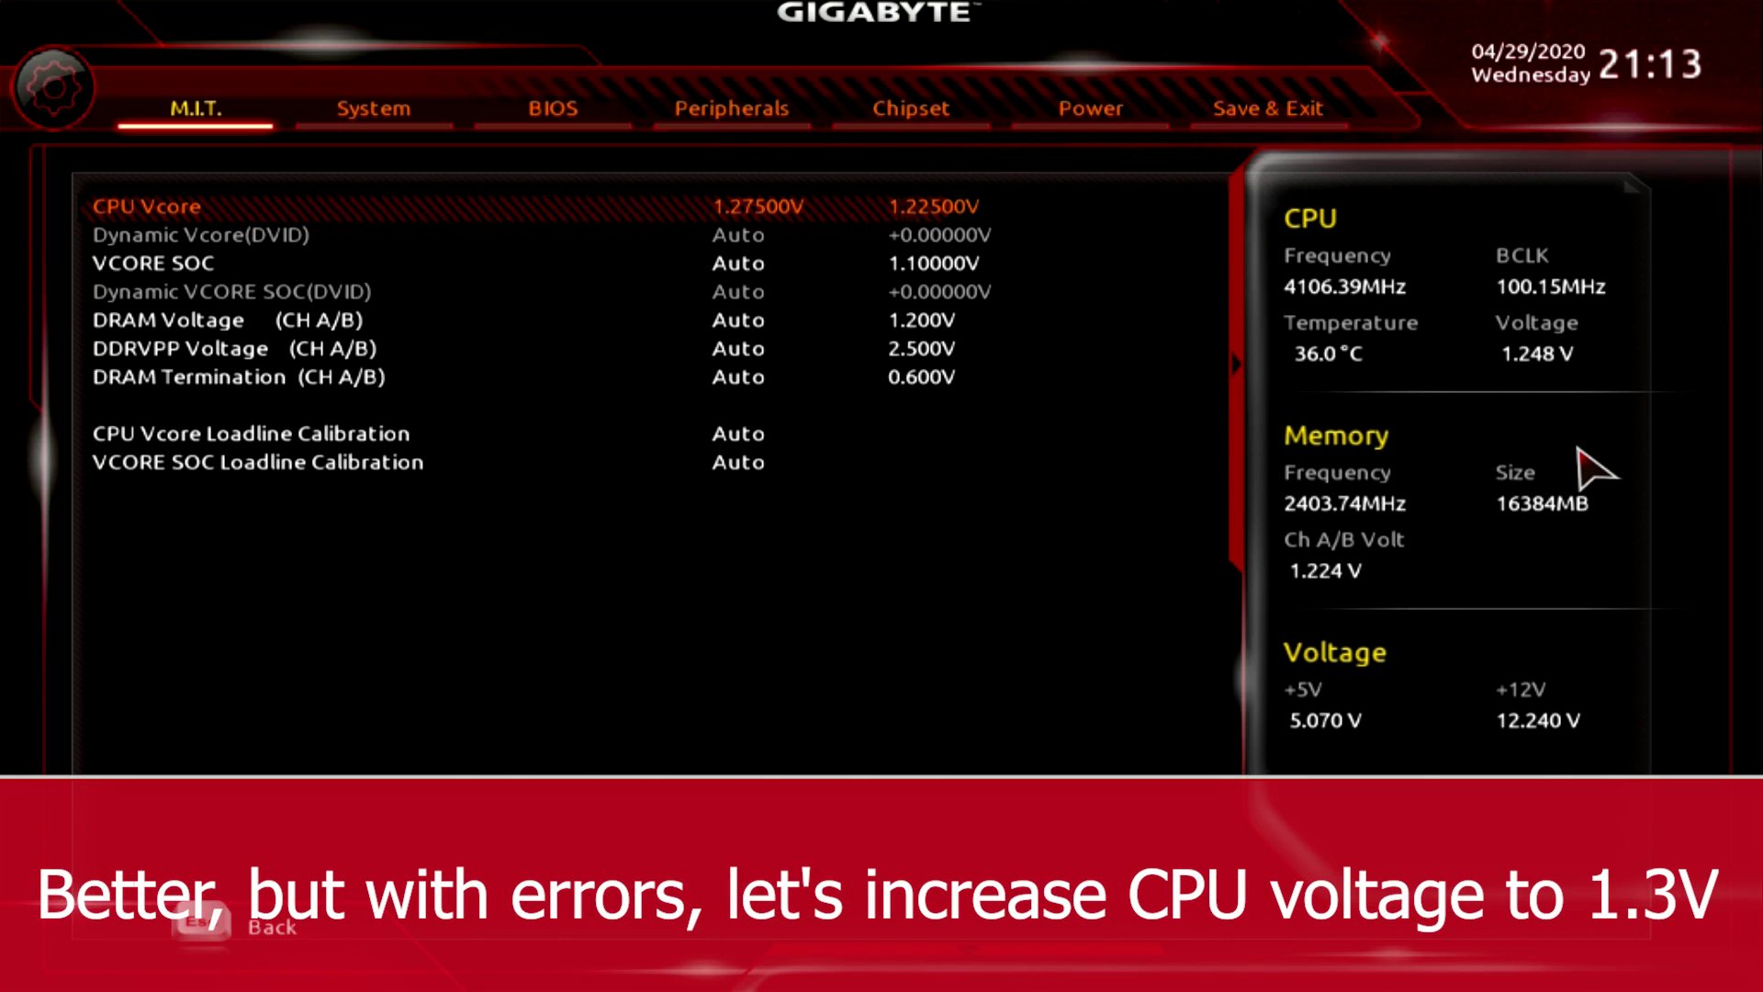
click(1577, 450)
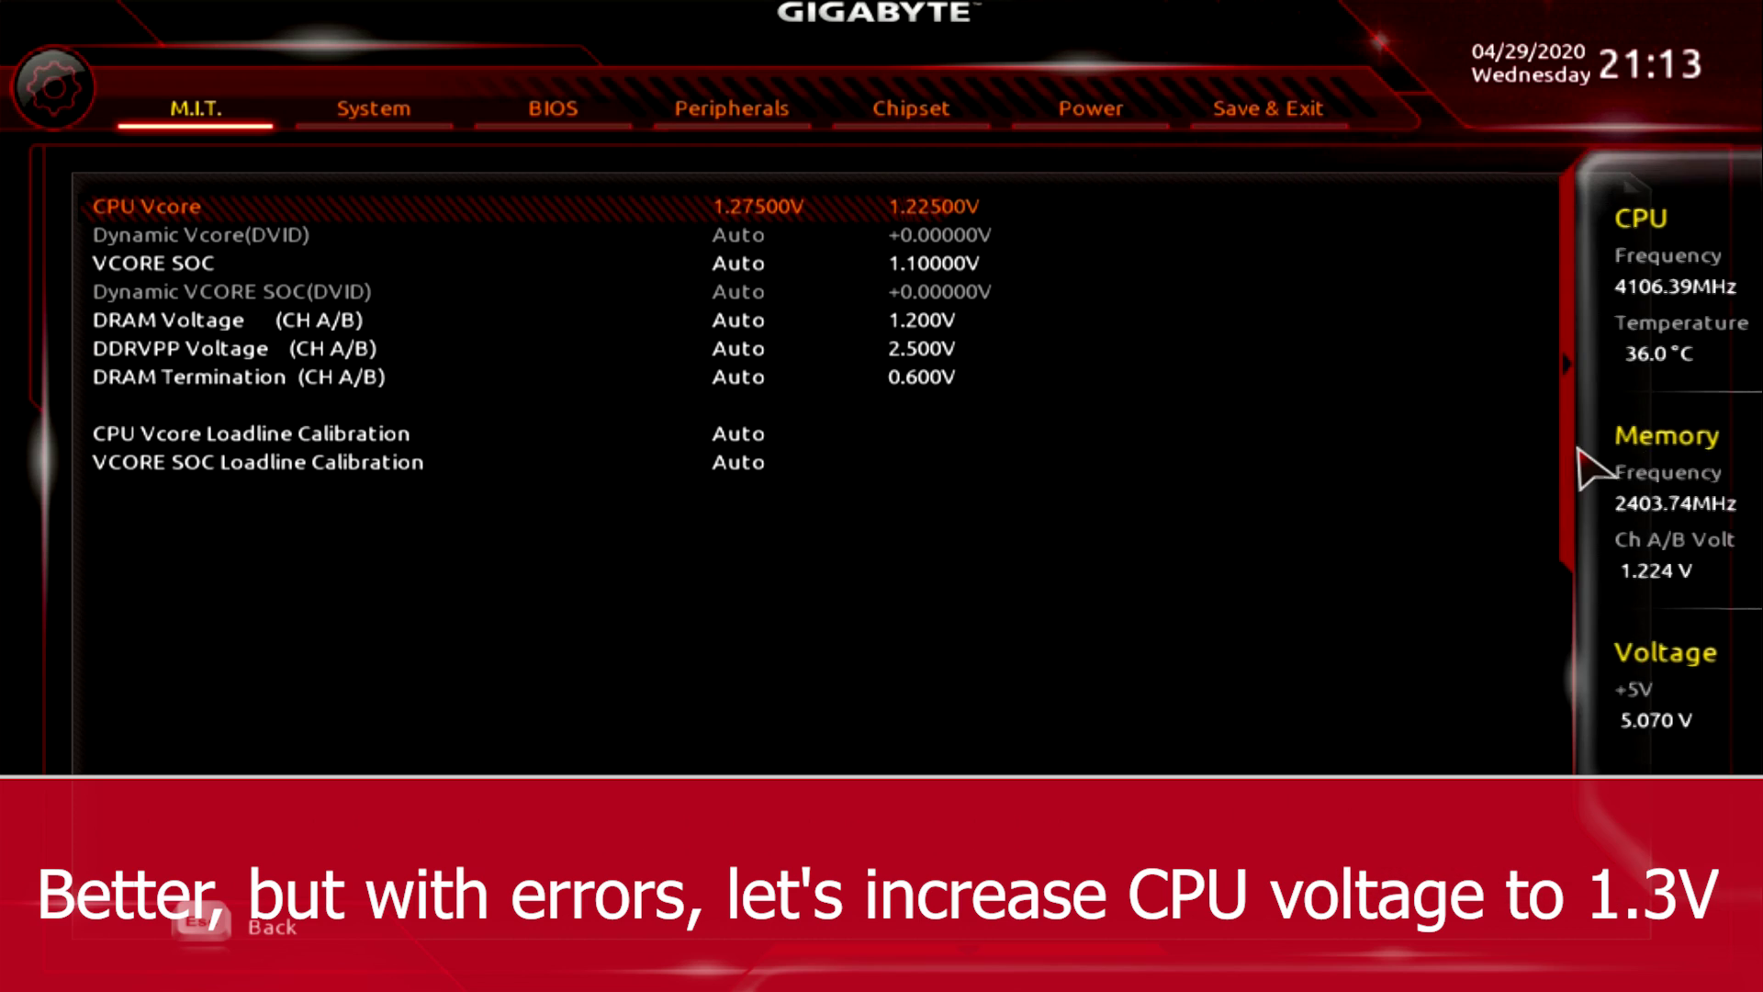
Raise CPU Vcore to 1.30000V and choose to save the configuration and reset
key(plus)
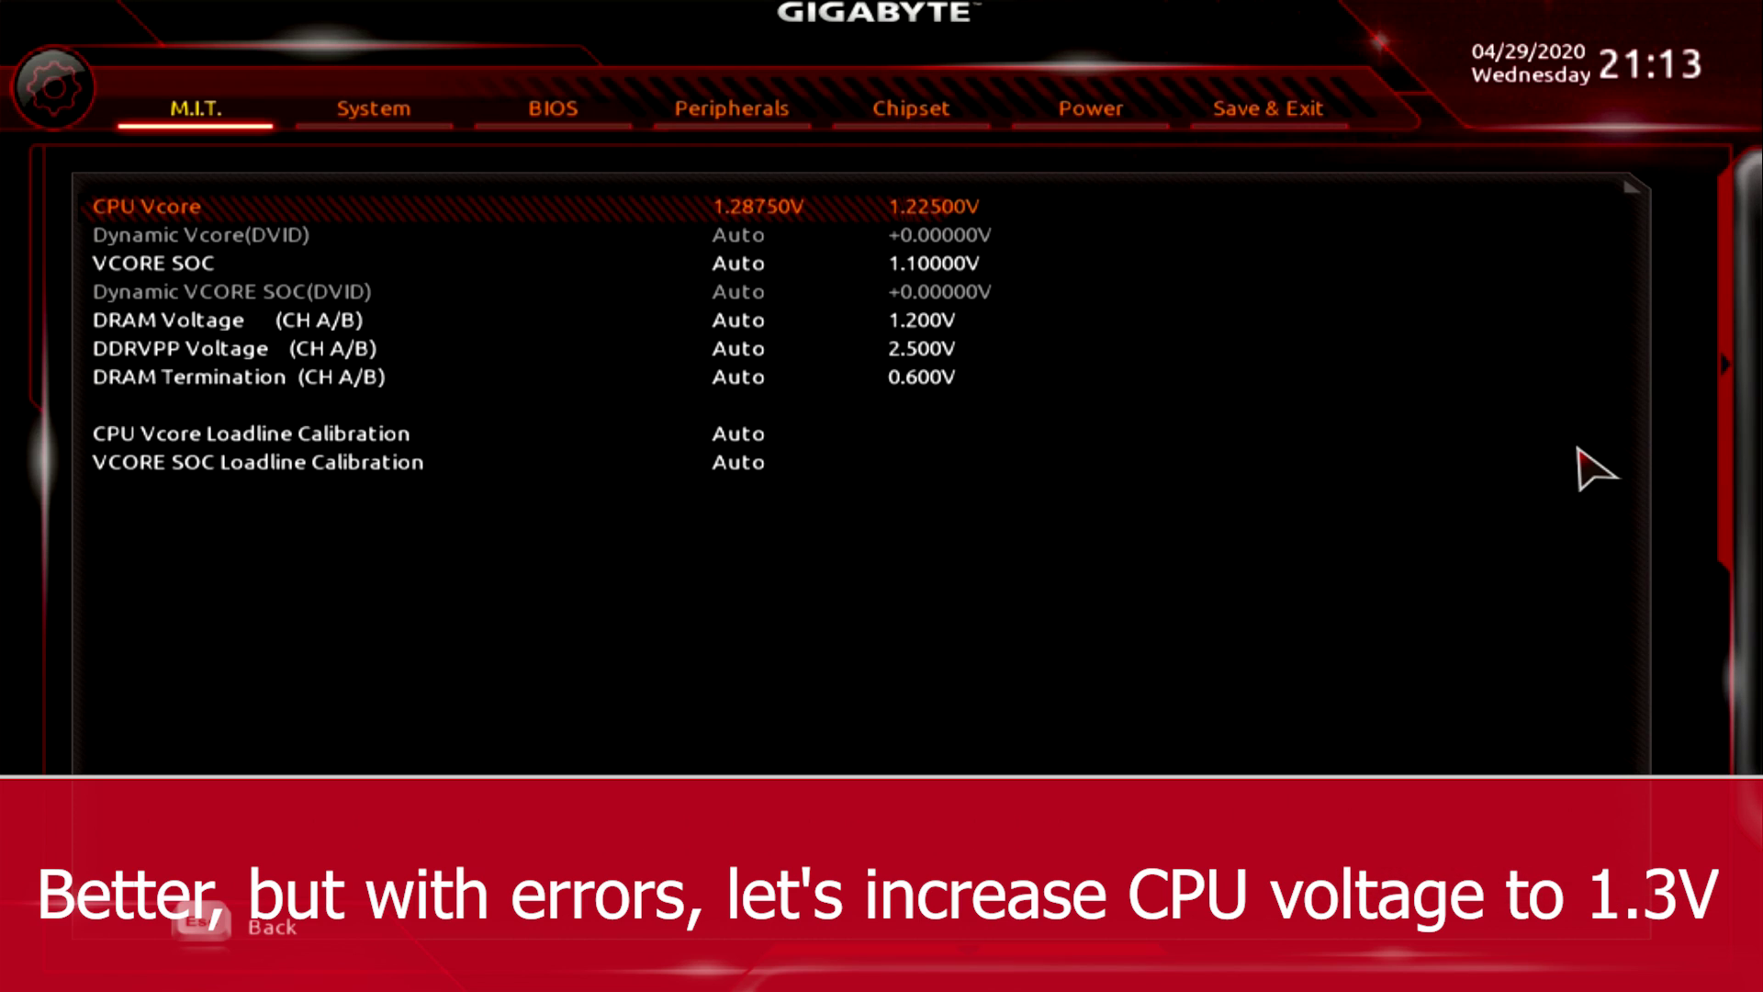
key(plus)
key(plus)
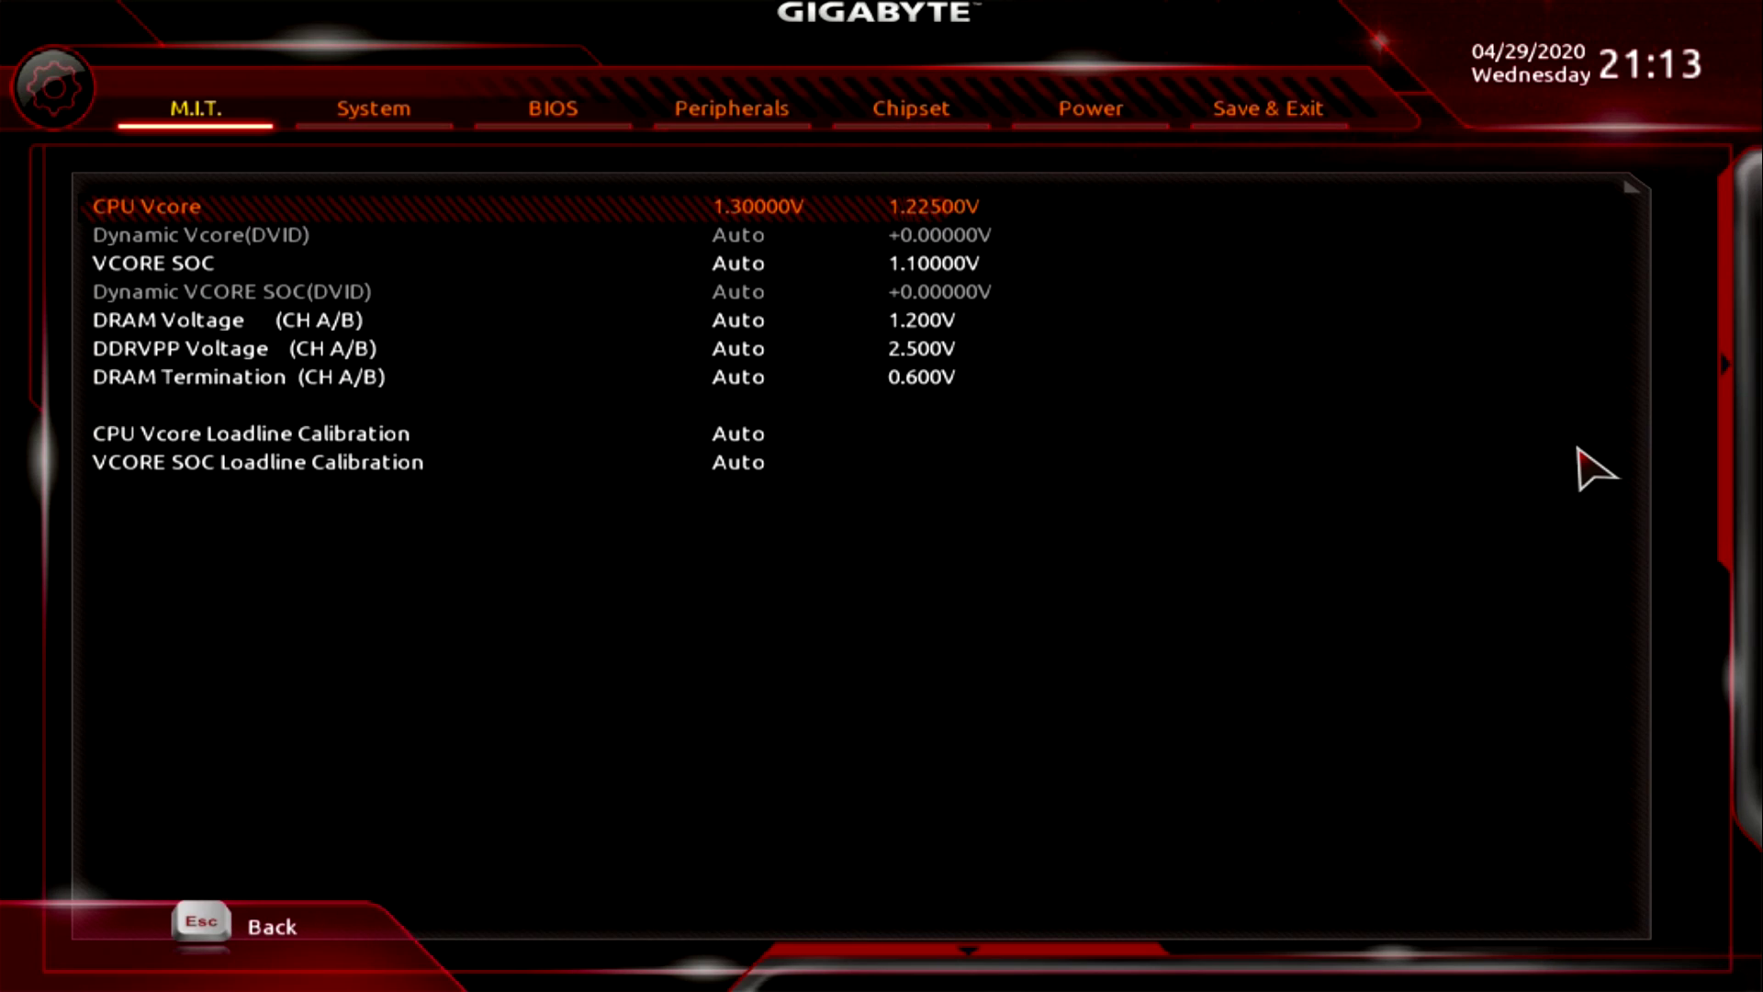
key(Right)
key(Right)
key(Right)
key(Right)
key(Right)
key(Right)
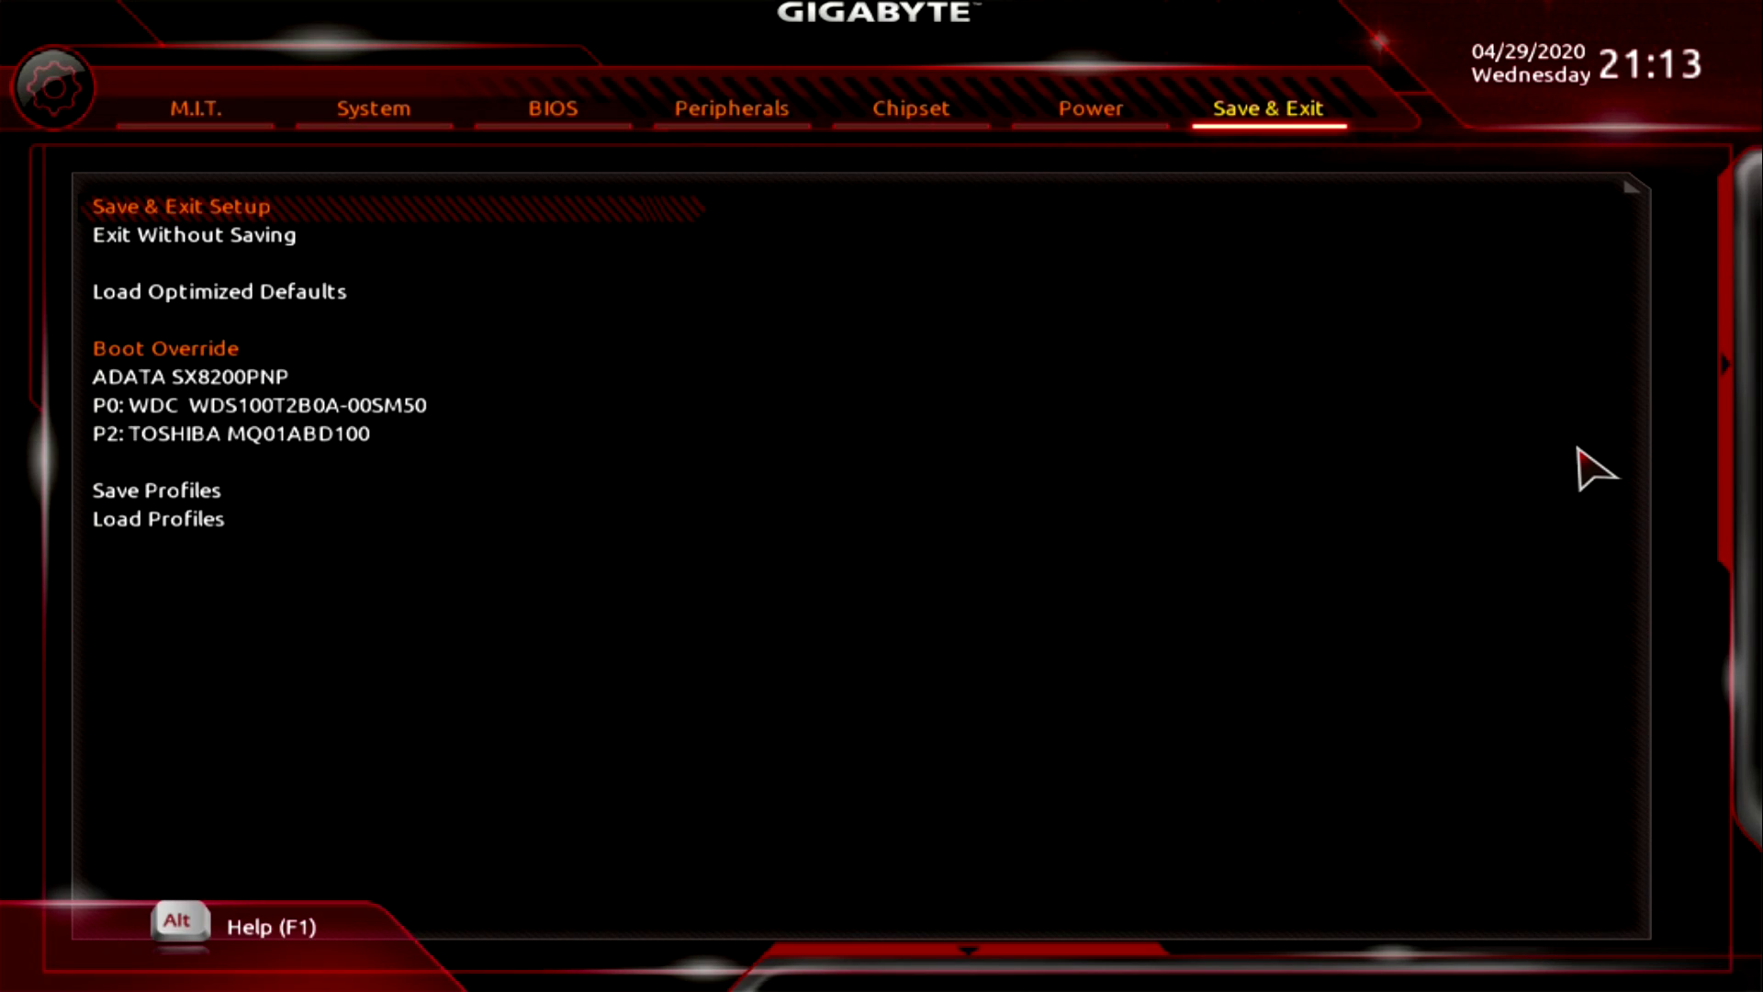
key(Return)
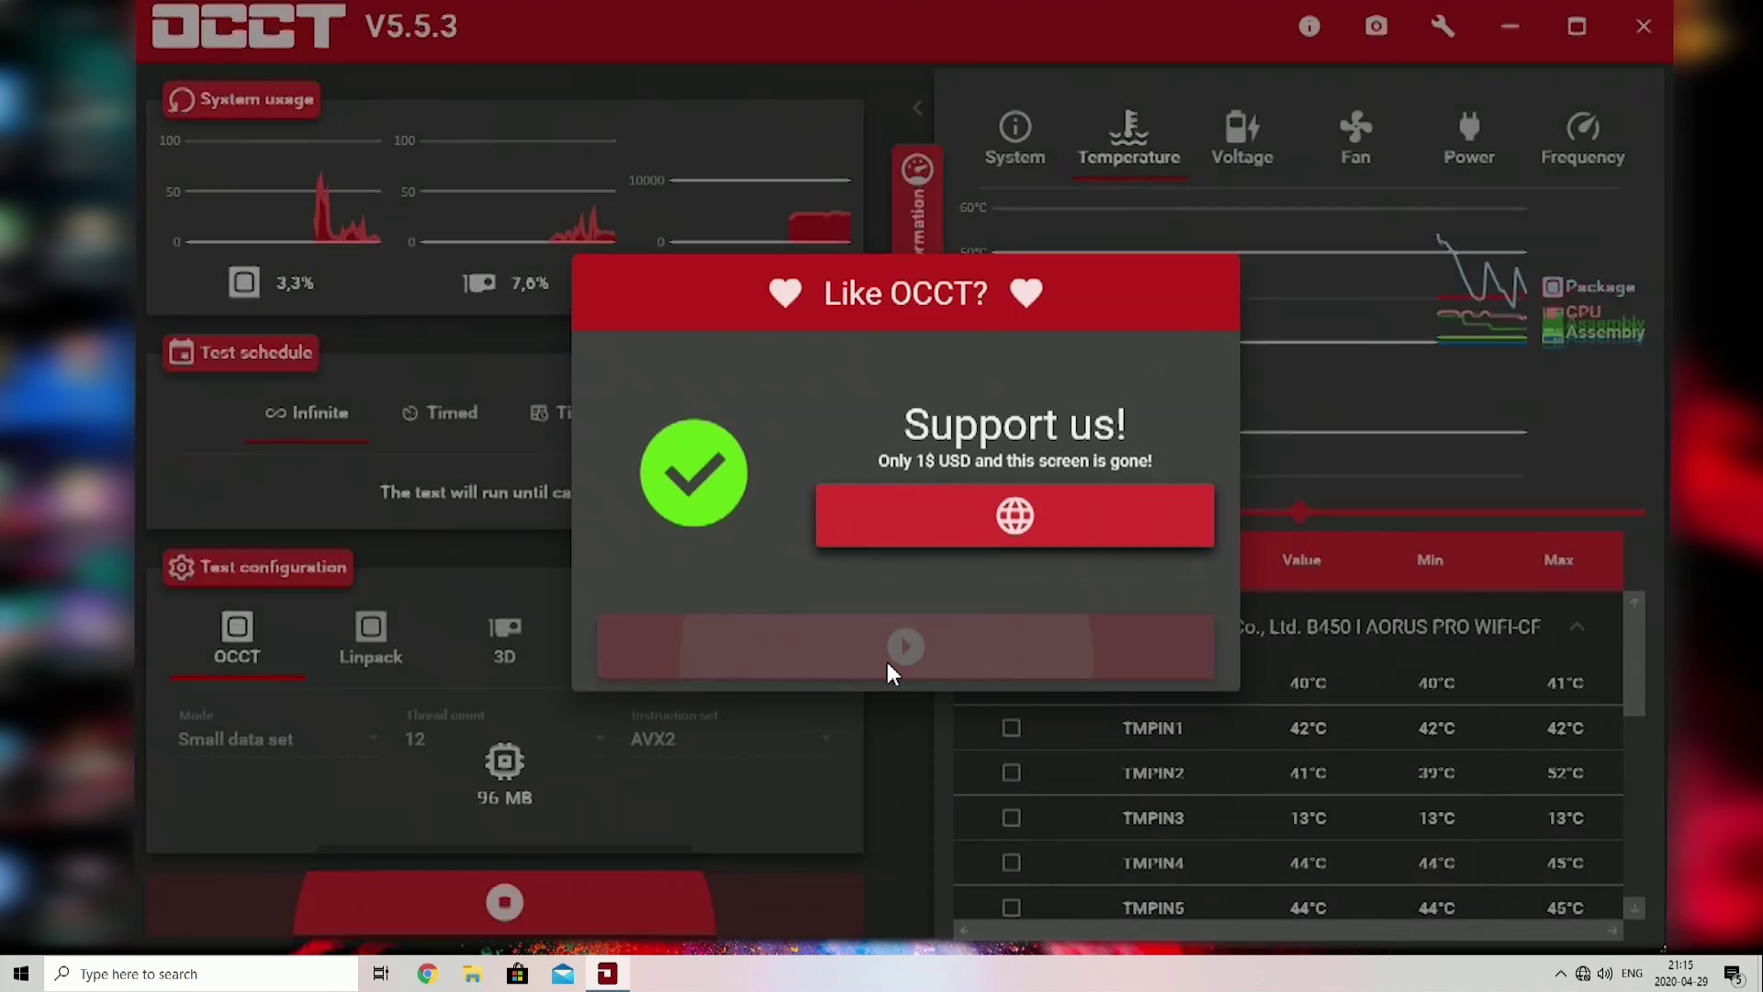
Restart the OCCT test at 1.30V and review core frequency, voltage and temperature readings
click(887, 664)
scroll(1428, 829, down, 3)
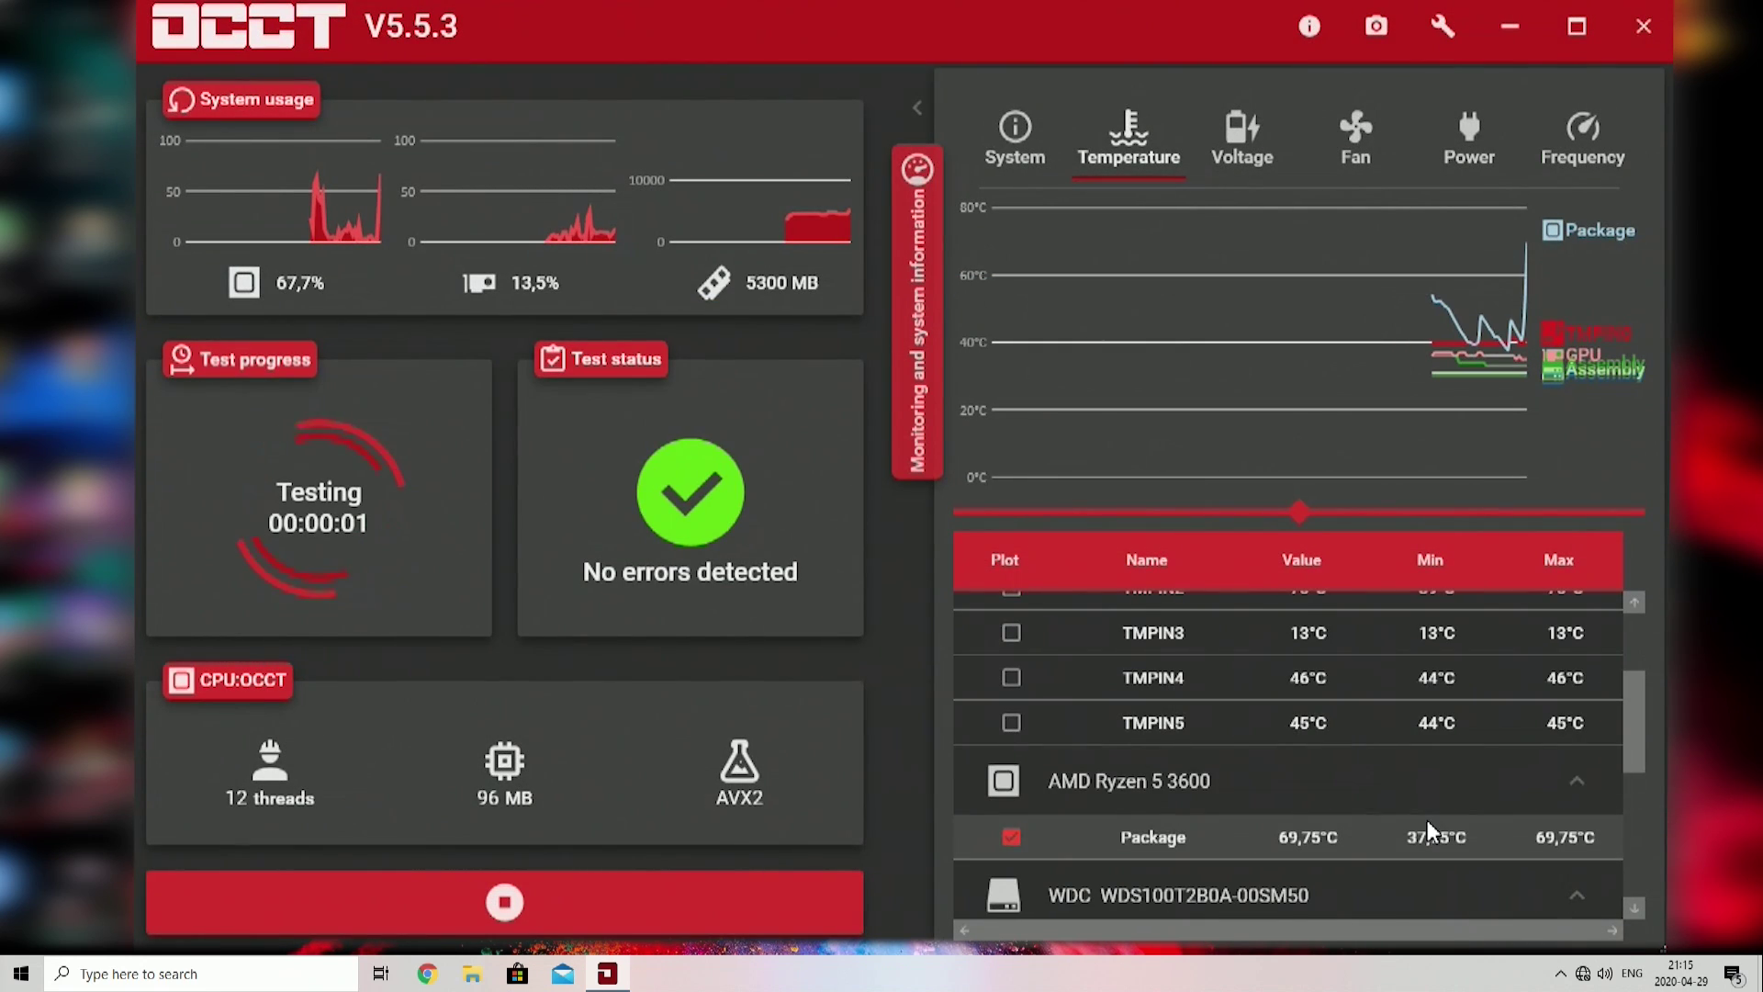
scroll(1426, 830, down, 2)
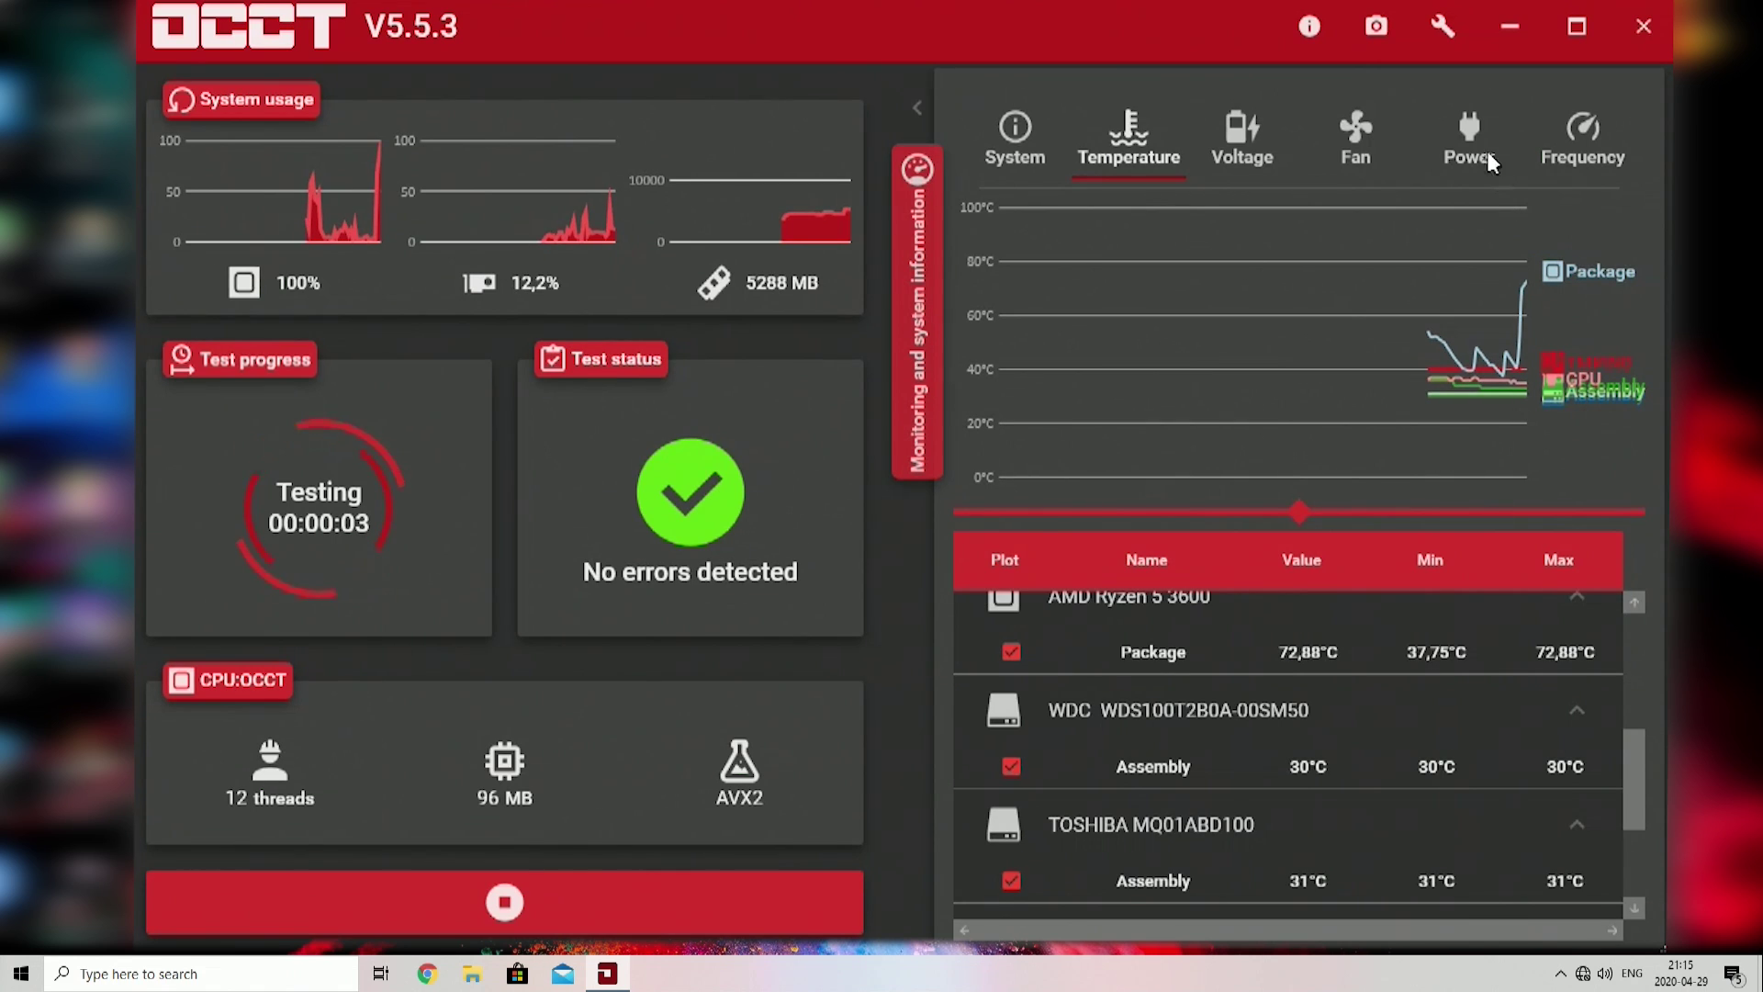
click(1593, 130)
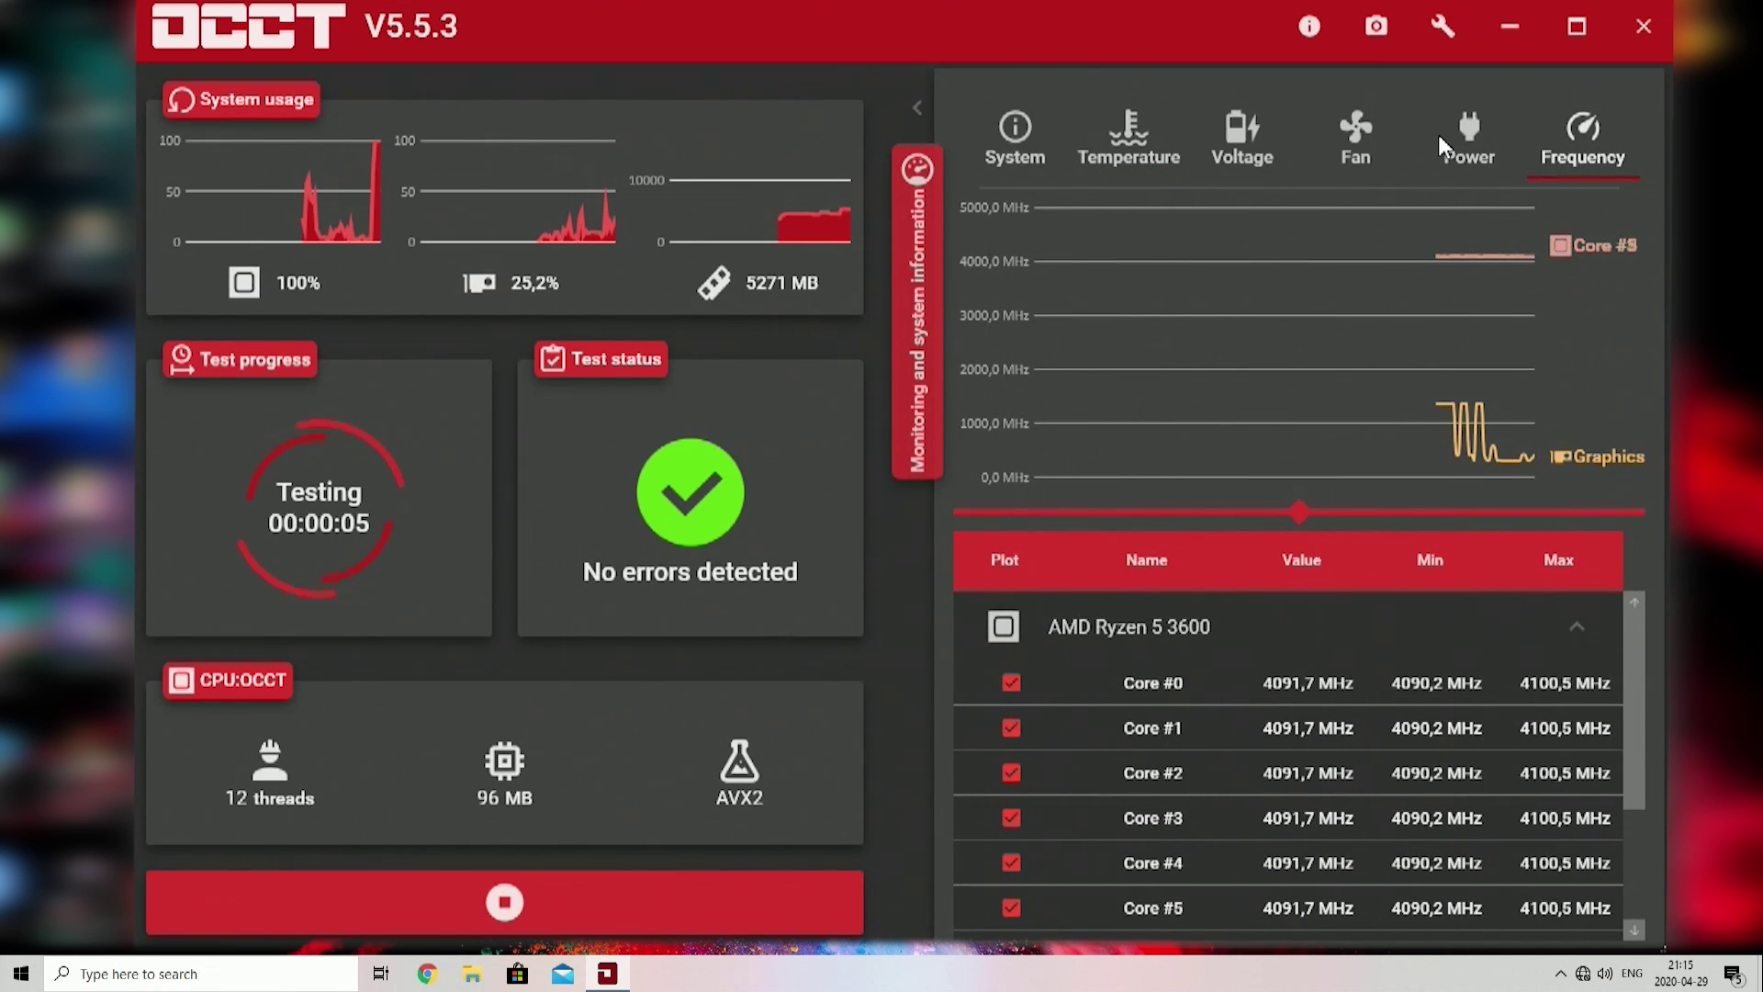
click(1230, 152)
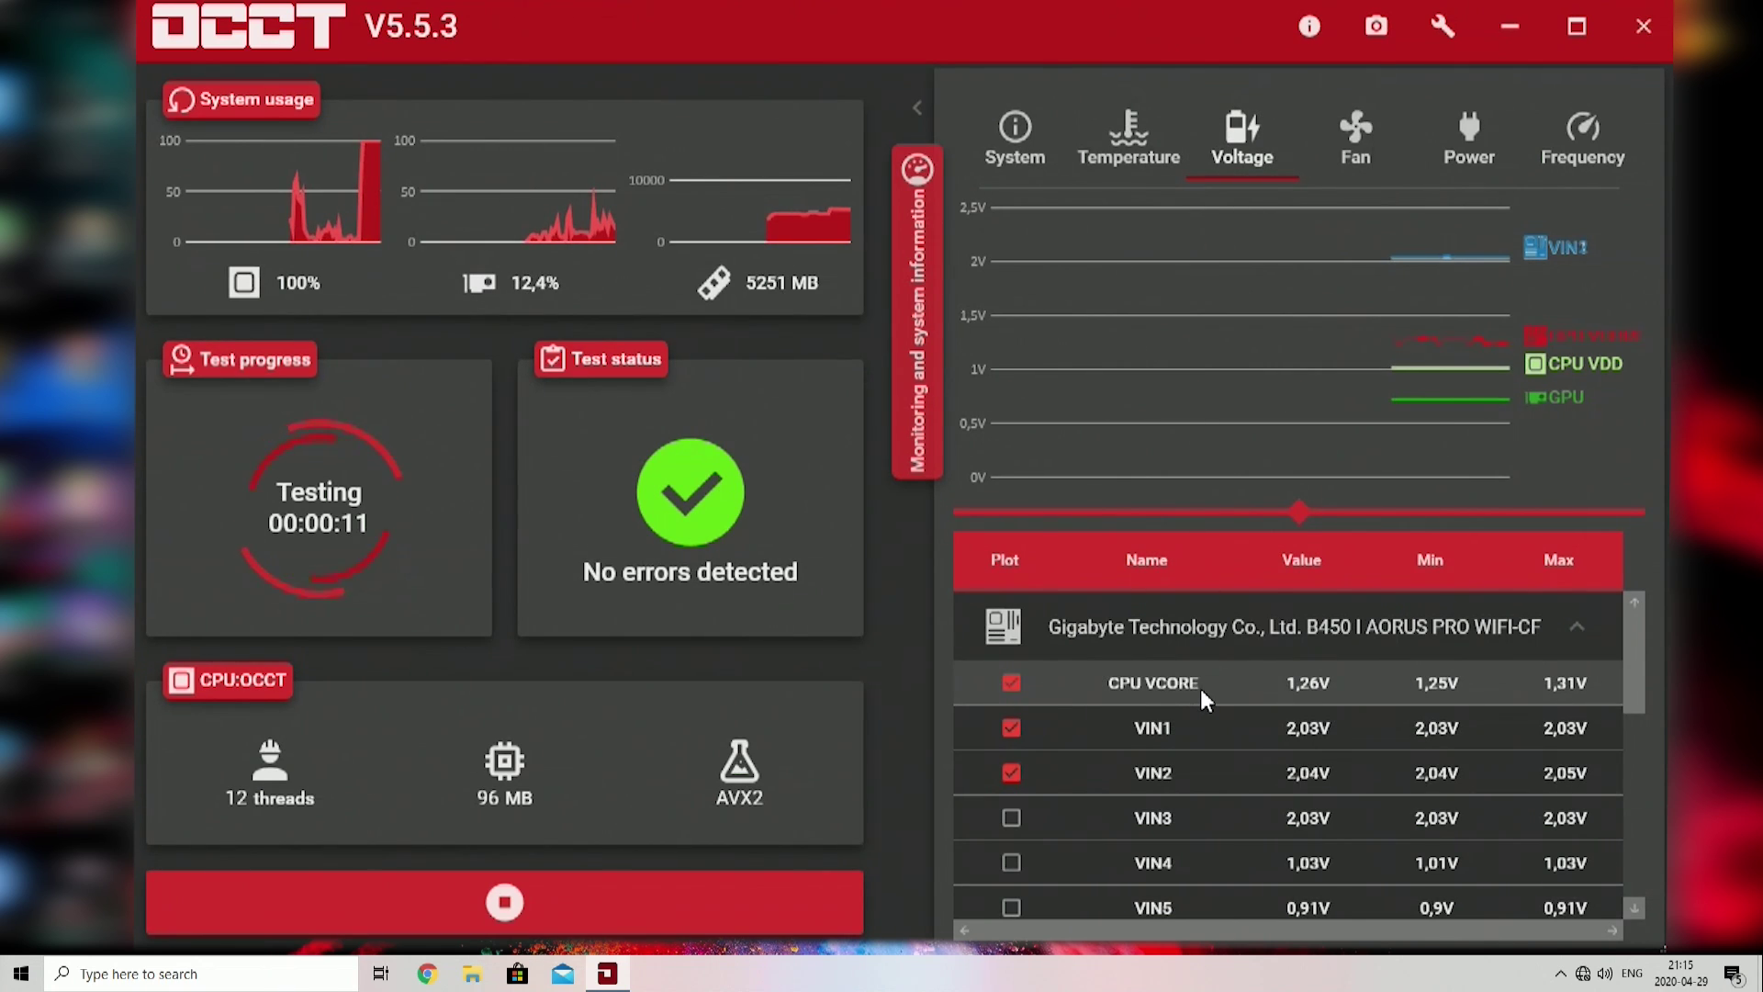
click(1132, 116)
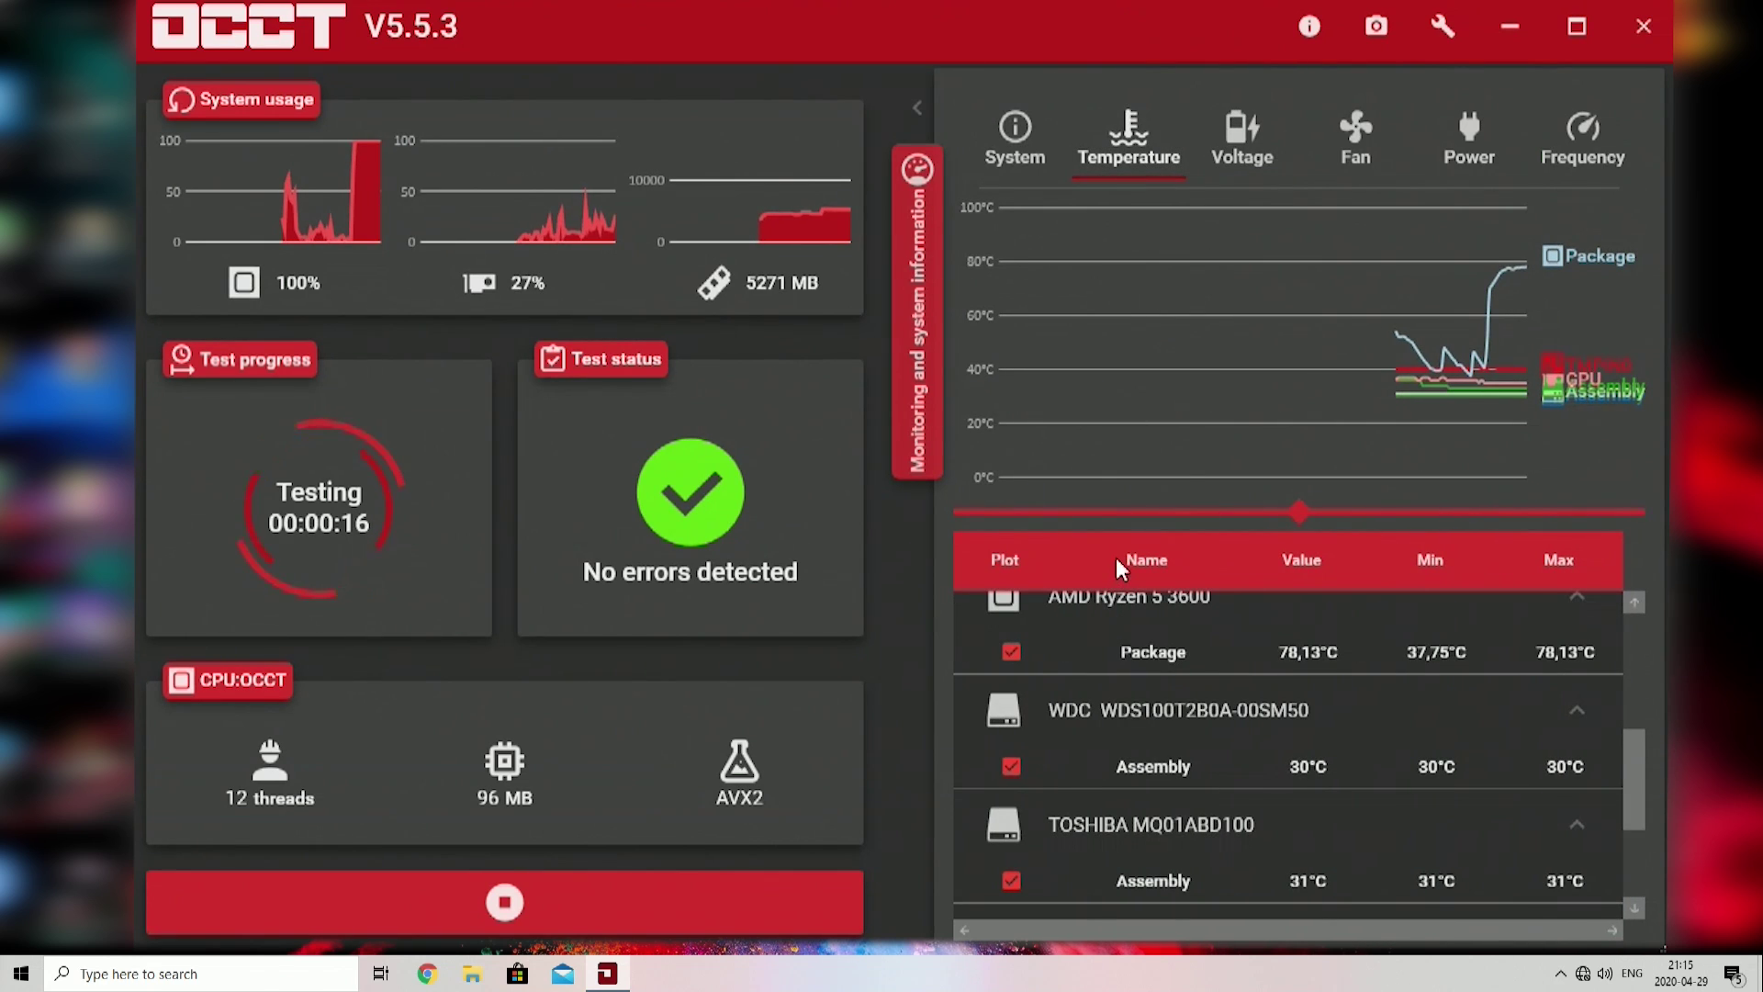
scroll(1161, 881, up, 1)
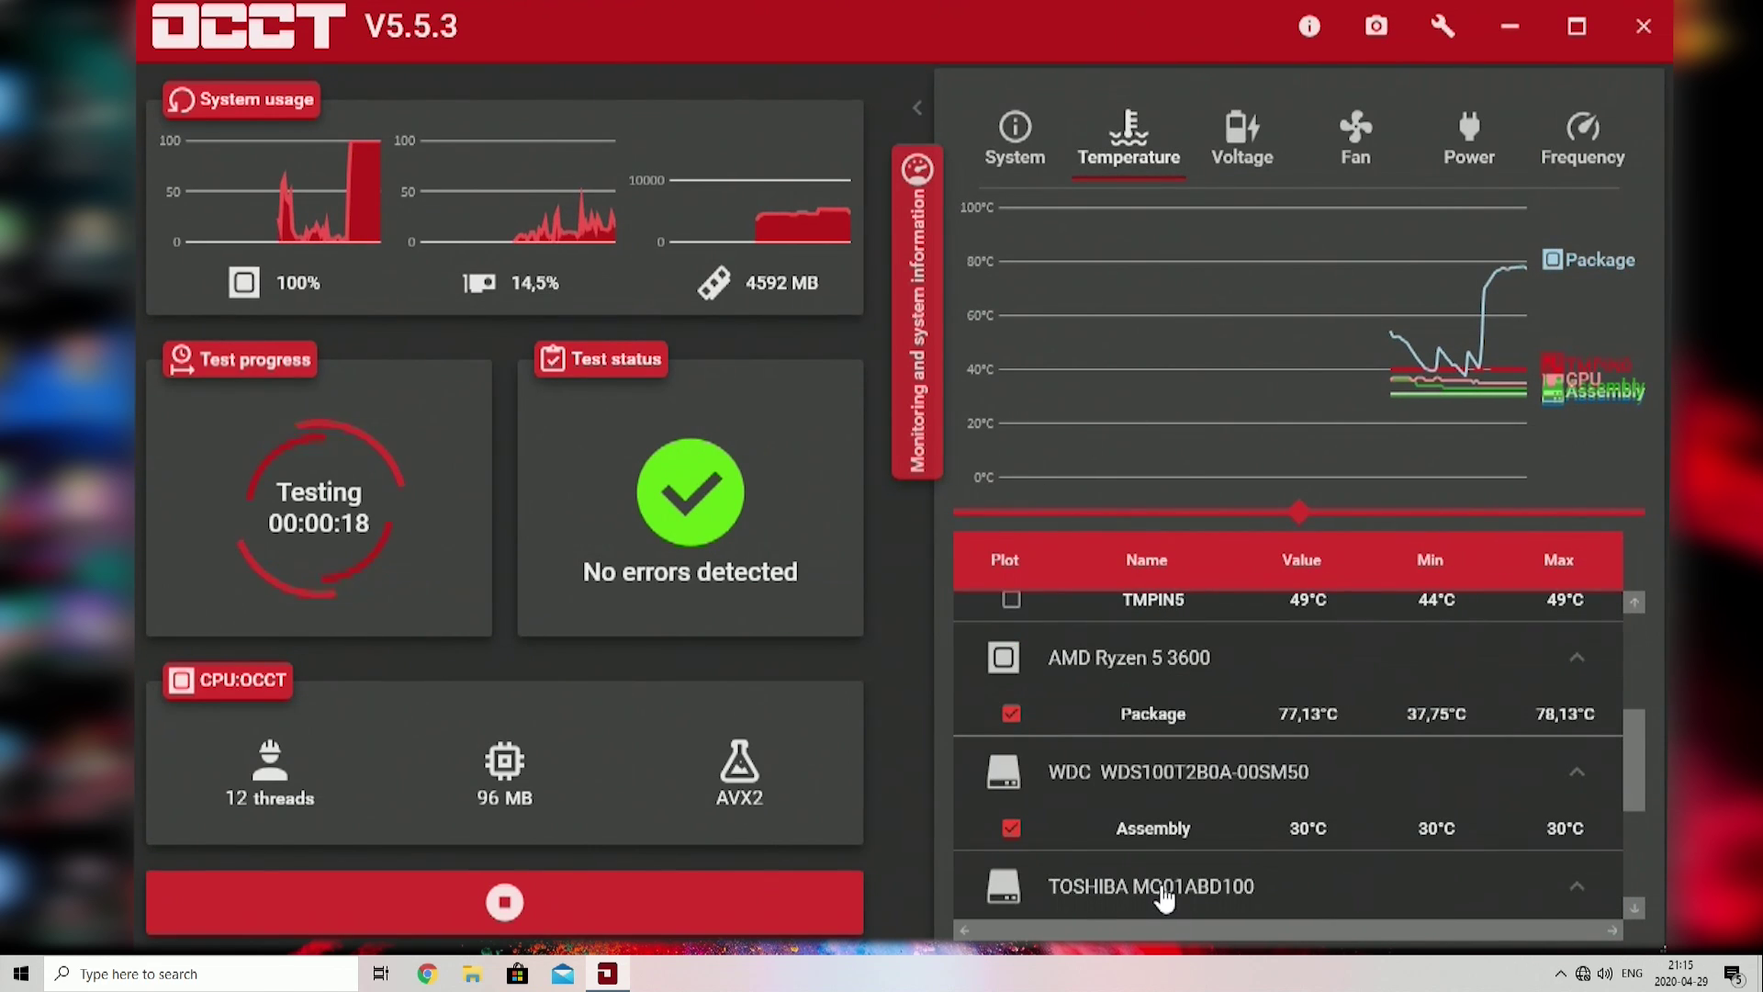